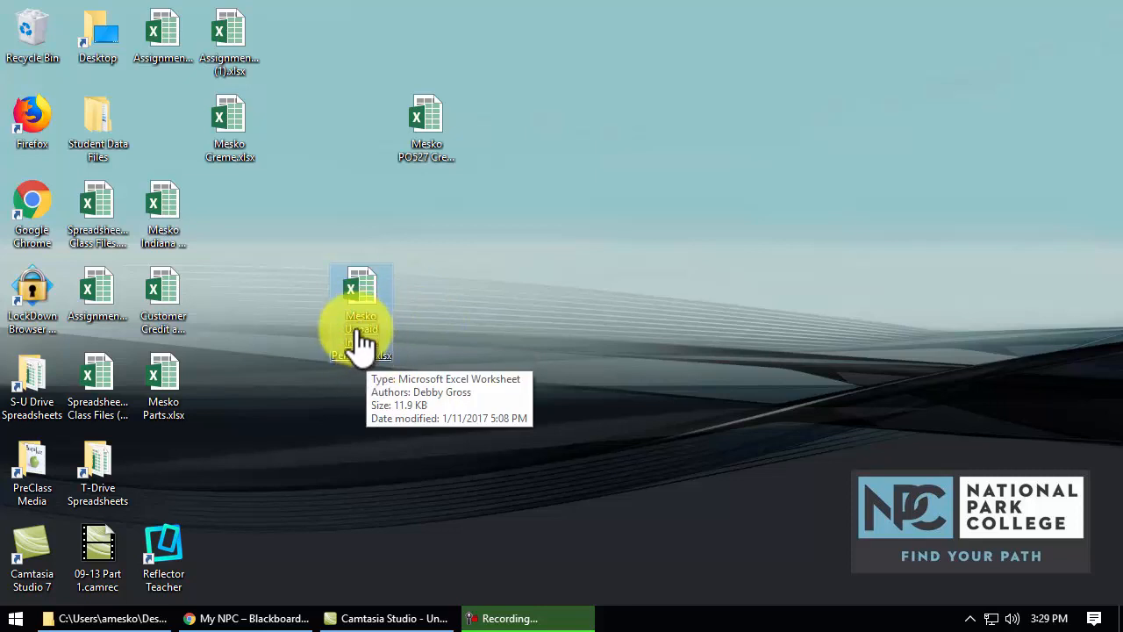
Open the workbook Mesko Unpaid Invoice Penalties.xlsx from the desktop and enlarge the sheet to 115%.
double_click(359, 343)
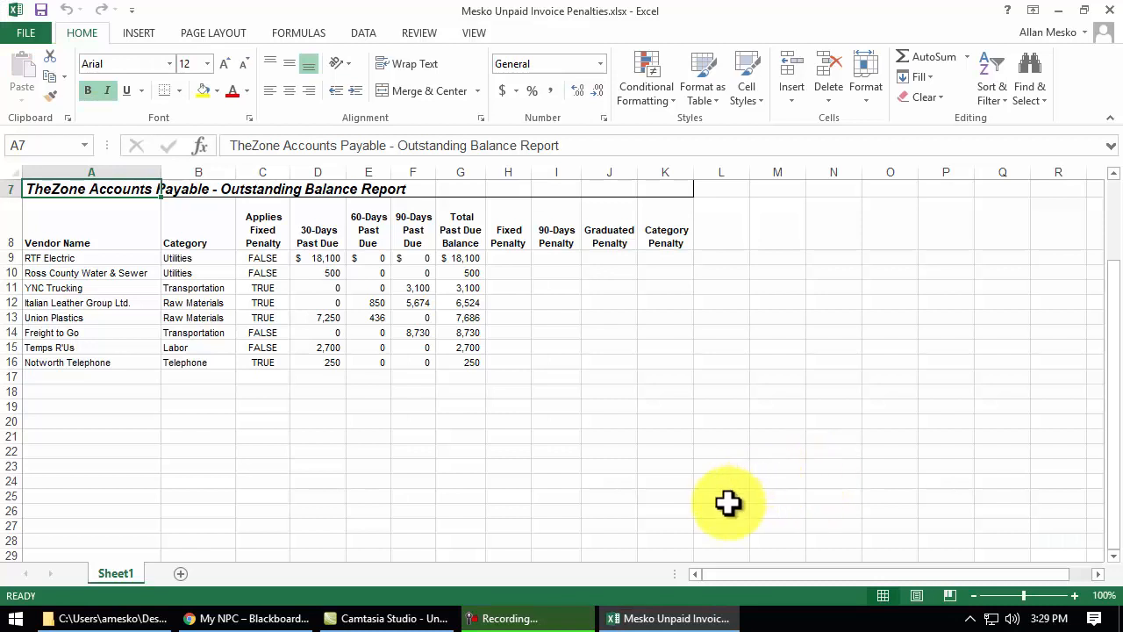
scroll(728, 502, "up", 2)
scroll(728, 502, "up", 1, "ctrl")
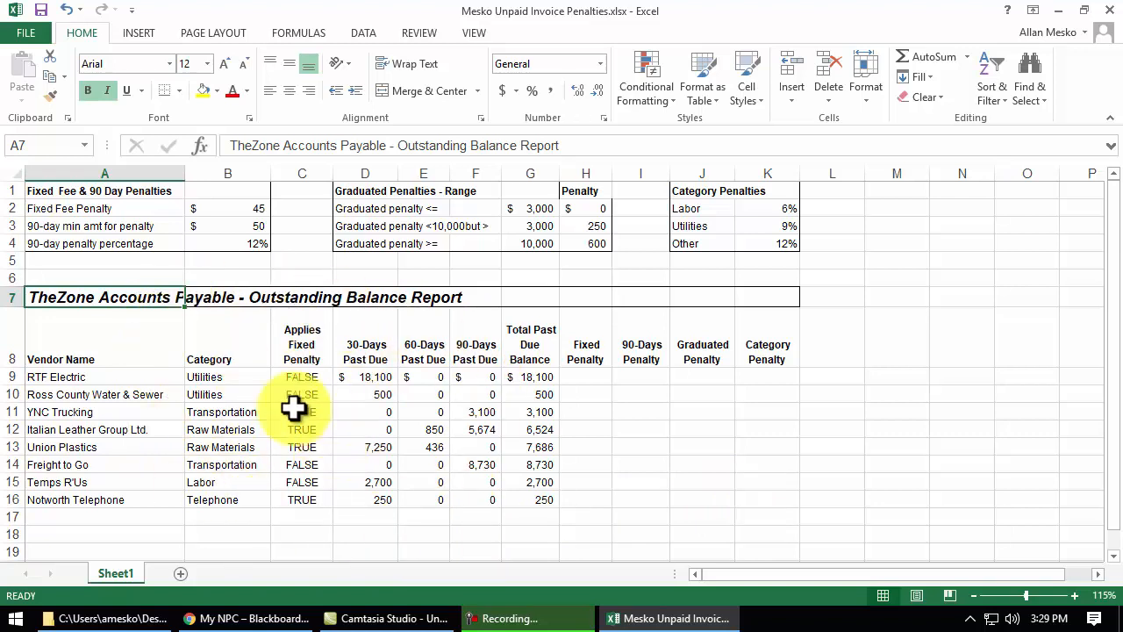
Examine the Applies Fixed Penalty flags and the fixed fee, 90-day and graduated penalty tables.
left_click(309, 379)
left_click(302, 411)
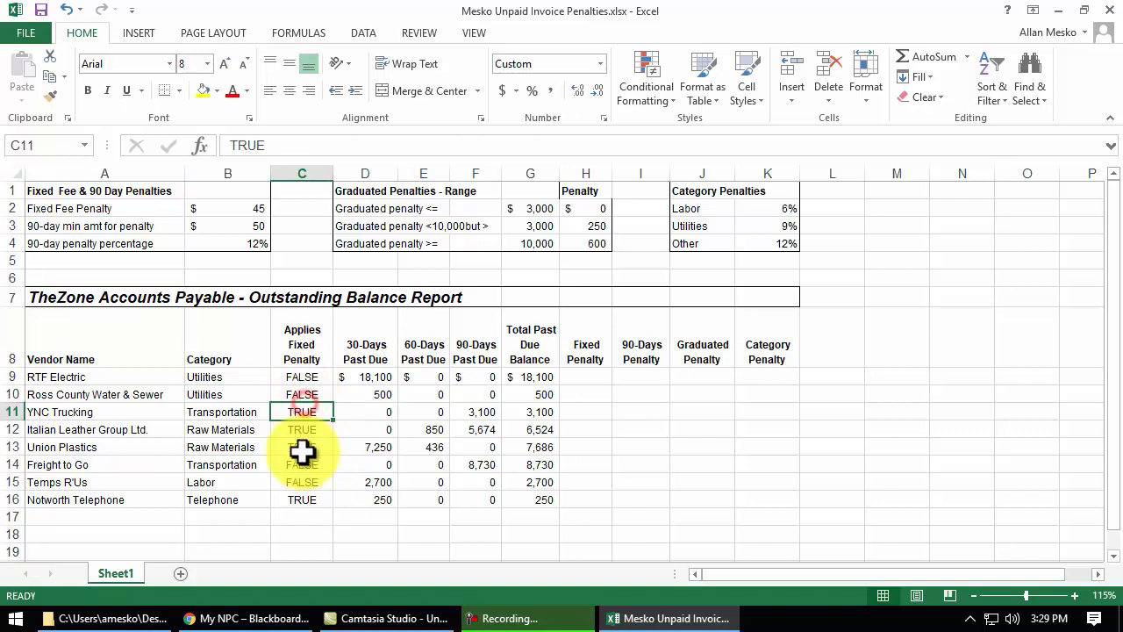
left_click(302, 446)
left_click_drag(102, 183, 224, 243)
left_click_drag(349, 190, 615, 238)
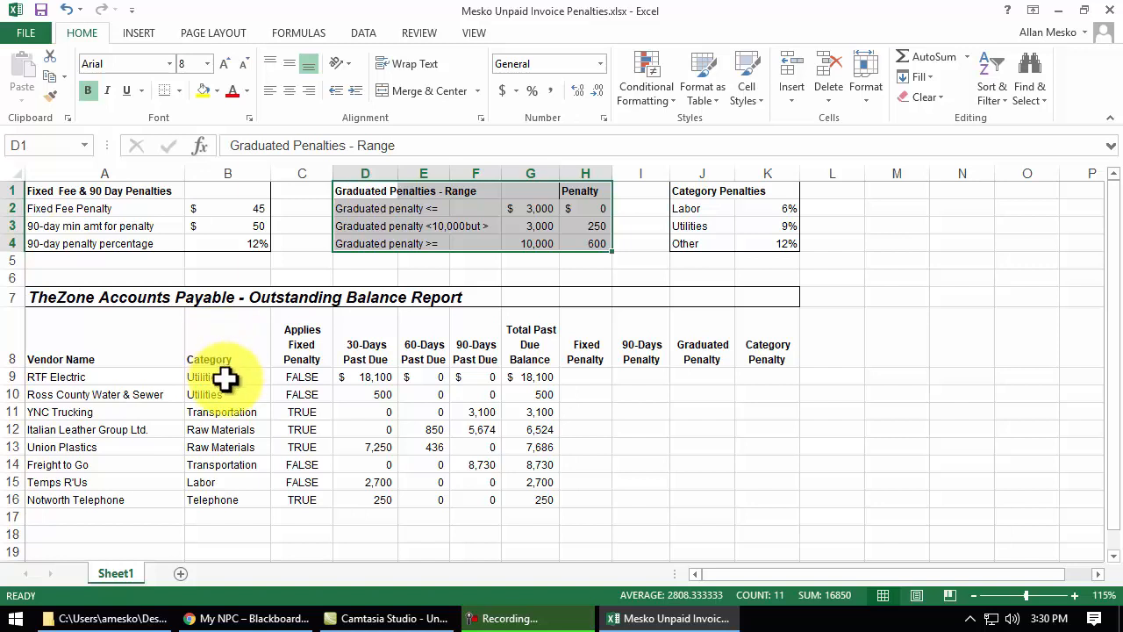
Examine the vendor names, their fixed penalty flags and the 30-, 60- and 90-day past due amounts in the balance report.
left_click(140, 391)
left_click(302, 379)
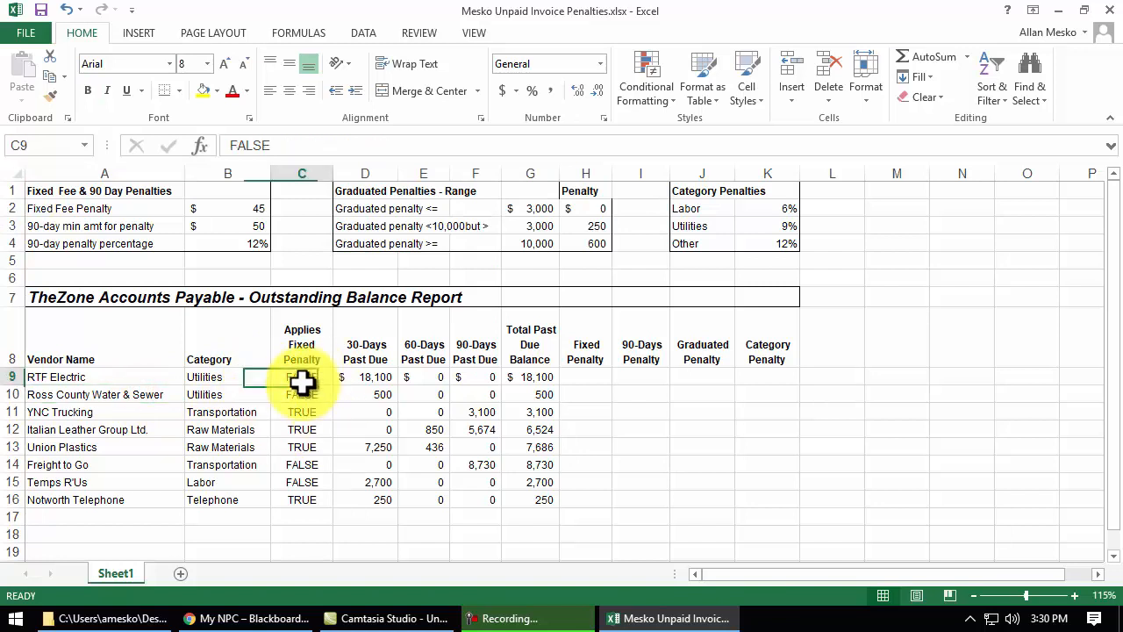
left_click(82, 379)
left_click(85, 412)
left_click(88, 446)
left_click(88, 467)
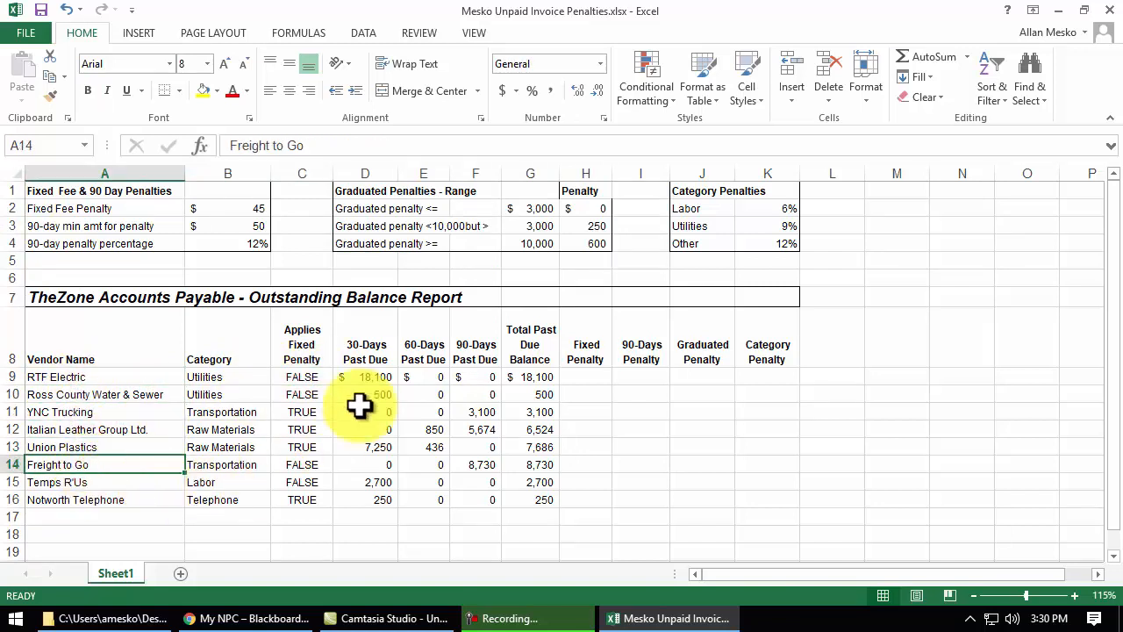
left_click(367, 379)
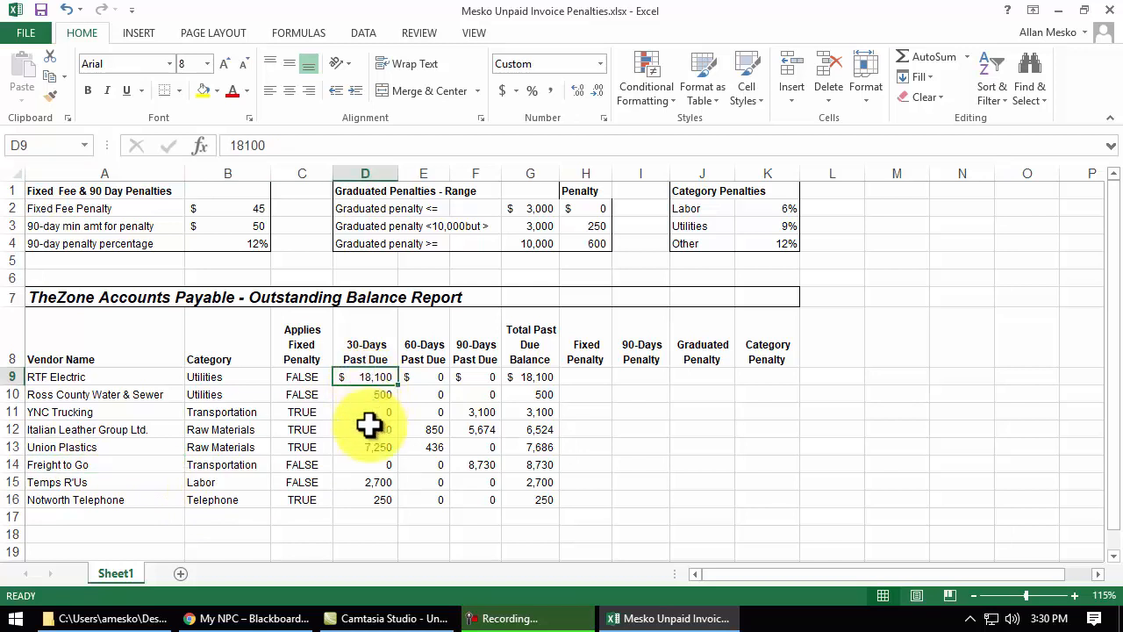
left_click(375, 466)
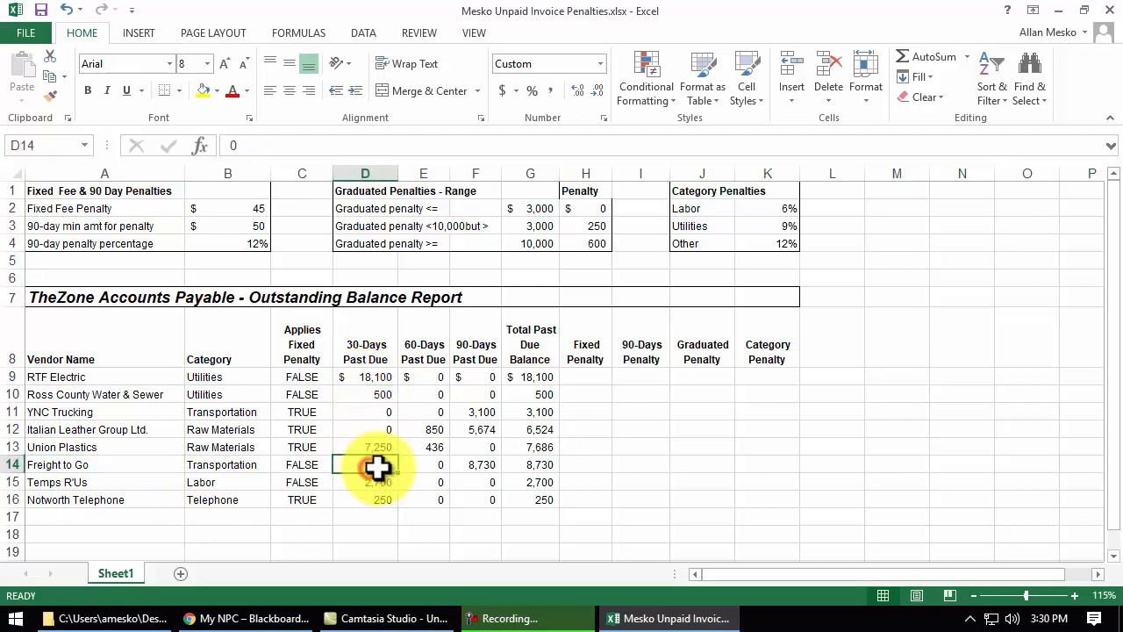
left_click(430, 436)
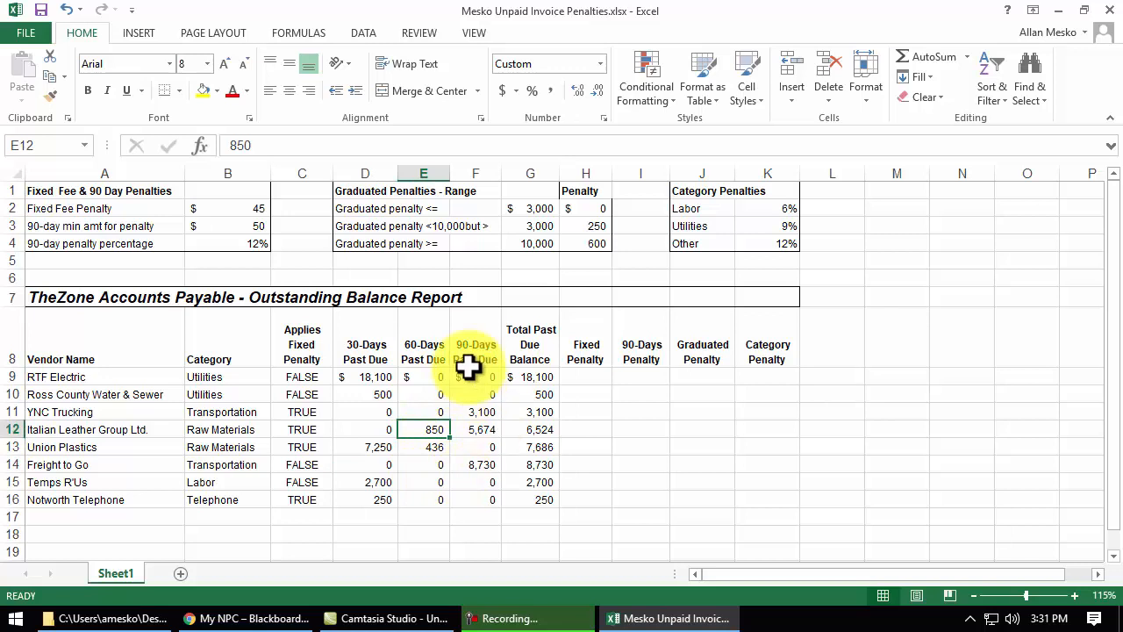
left_click(477, 429)
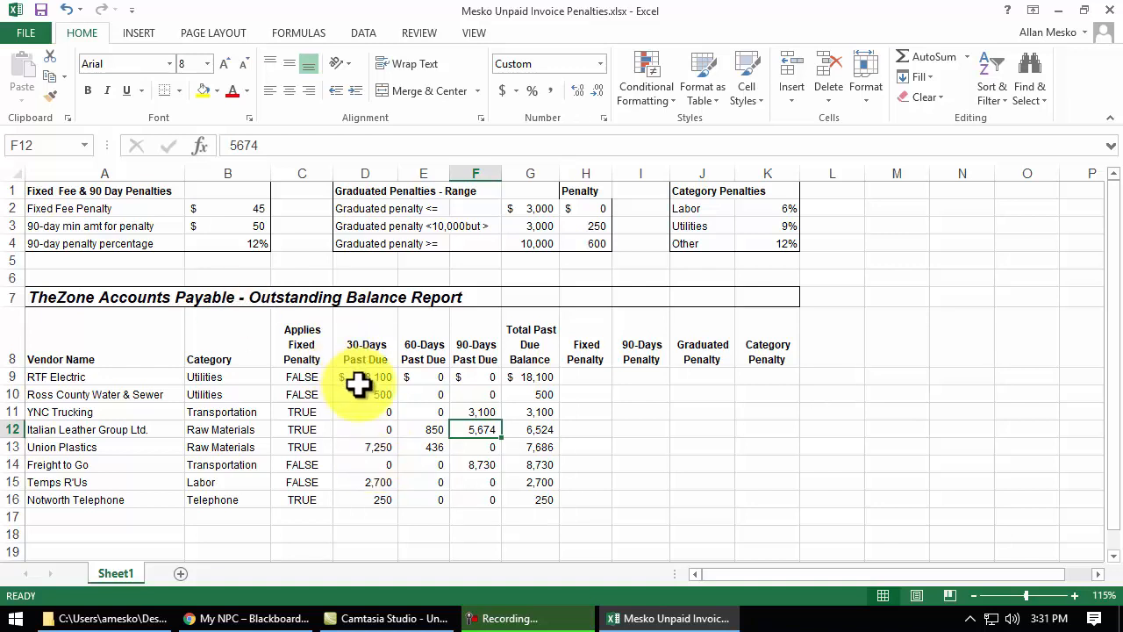
Review the three lookup tables for fixed and 90-day, graduated and category penalties above the report.
left_click_drag(116, 191, 225, 246)
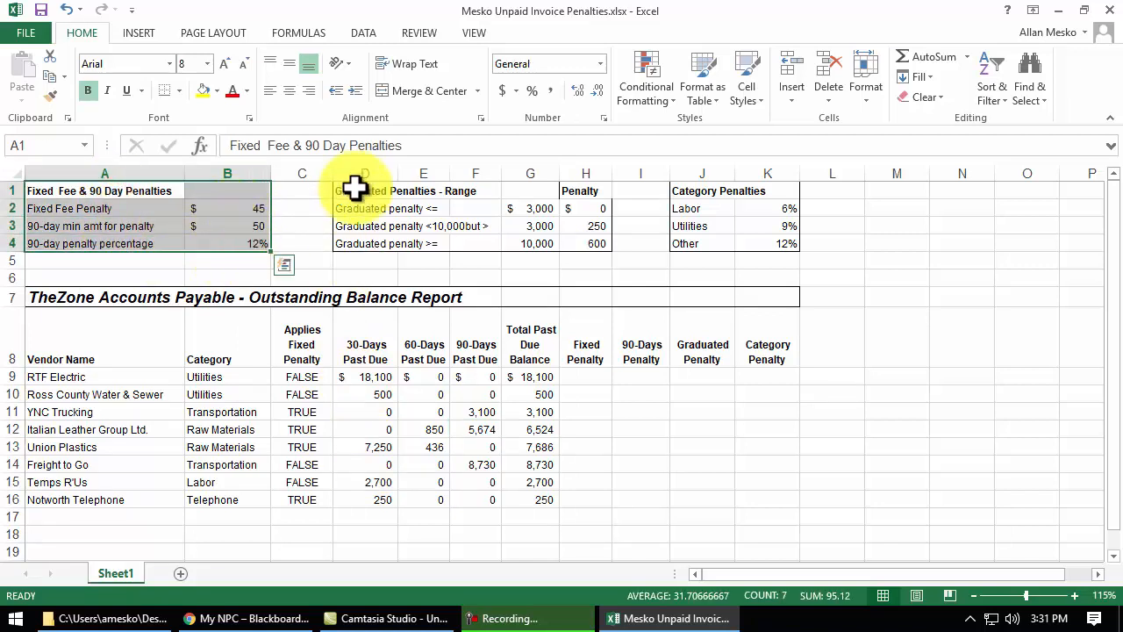
left_click_drag(359, 188, 588, 238)
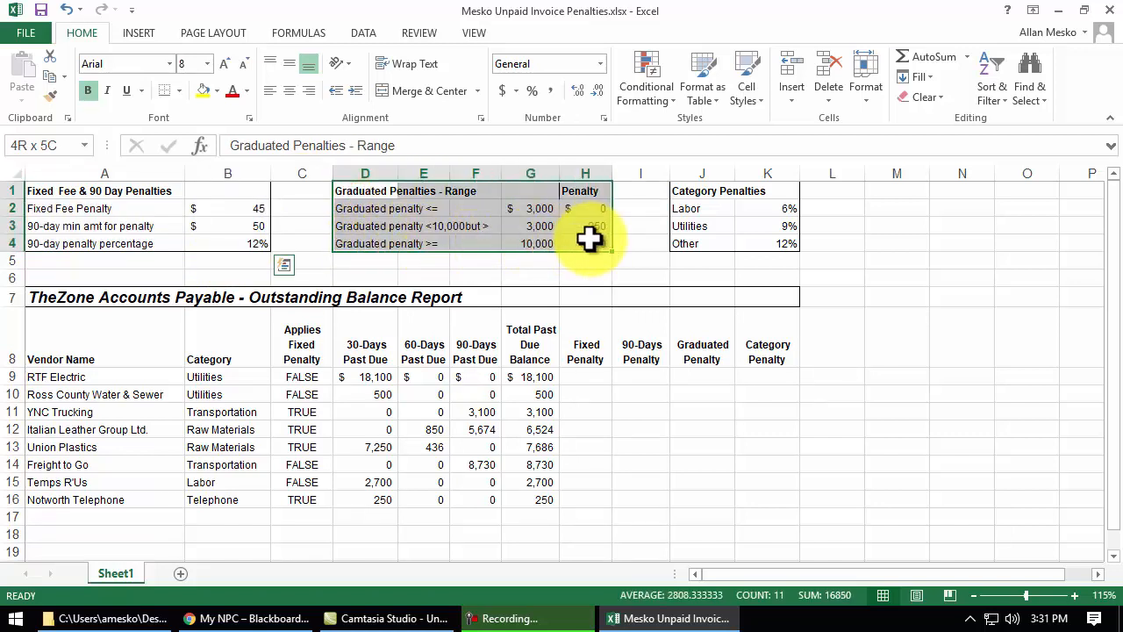
left_click_drag(692, 194, 780, 244)
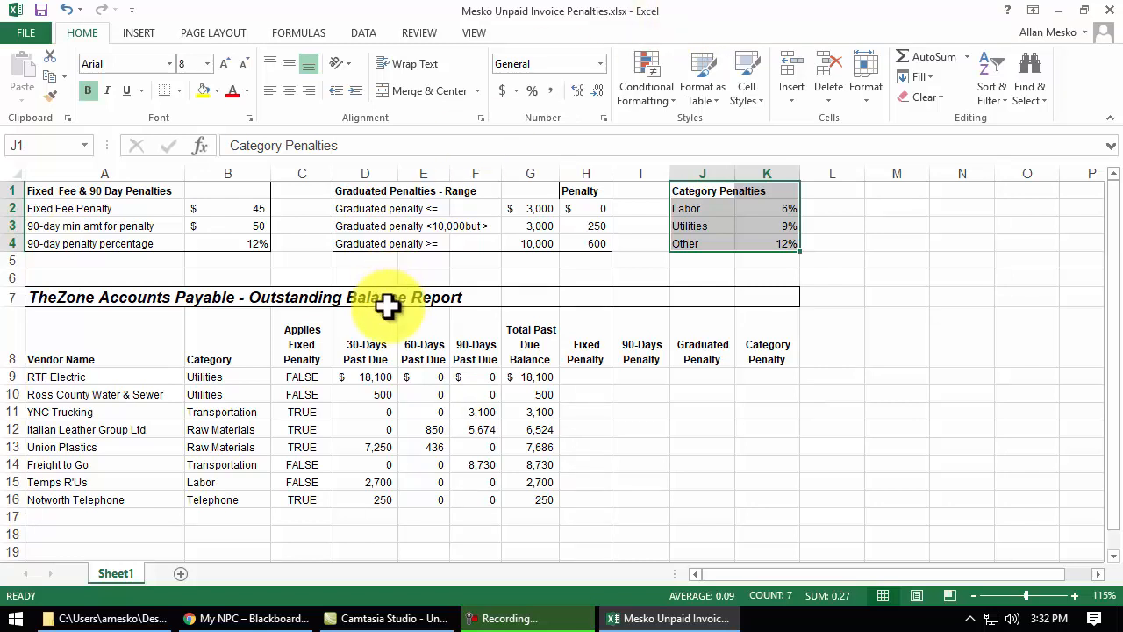
Compare the Applies Fixed Penalty flags in C9:C16 with the blank penalty columns and locate the Fixed Fee Penalty amount in B2.
left_click(303, 382)
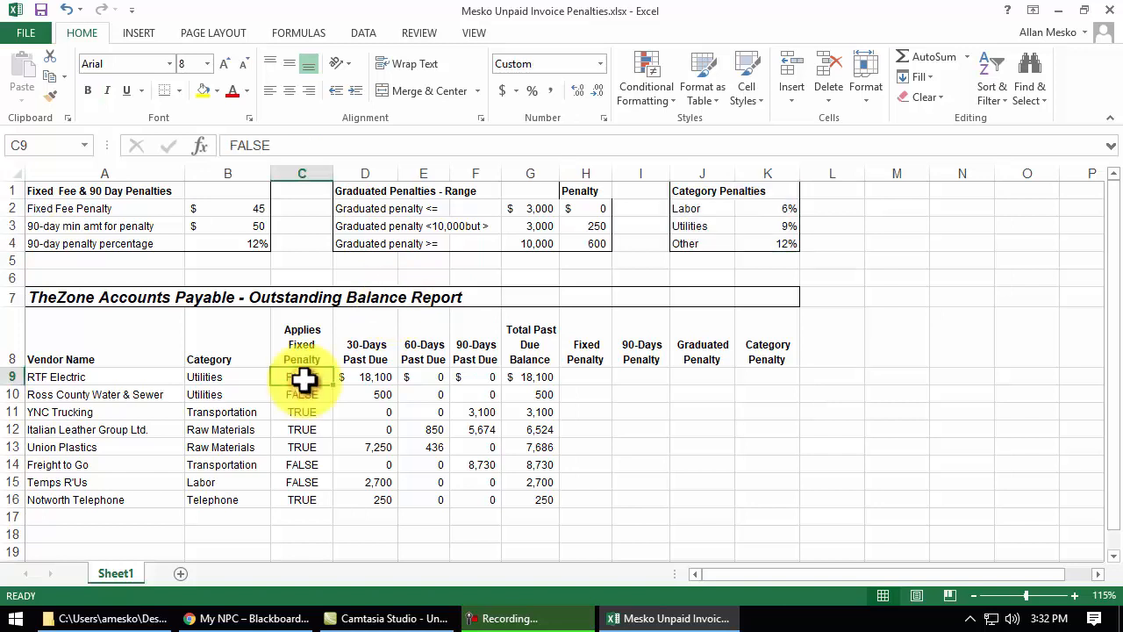
left_click_drag(304, 412, 293, 496)
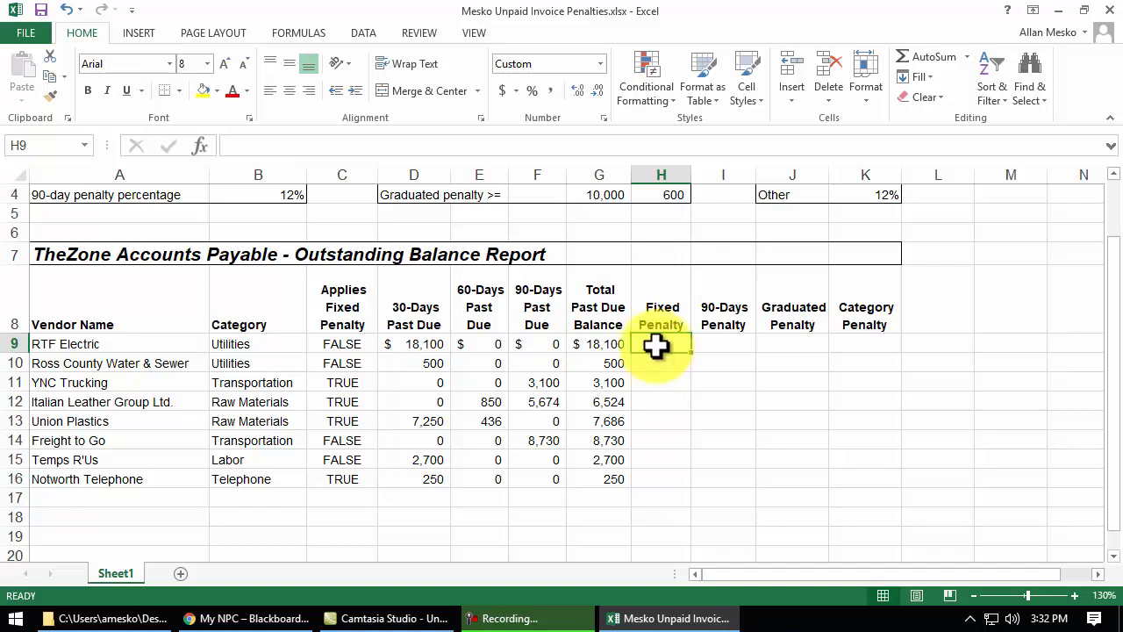
left_click_drag(341, 346, 346, 477)
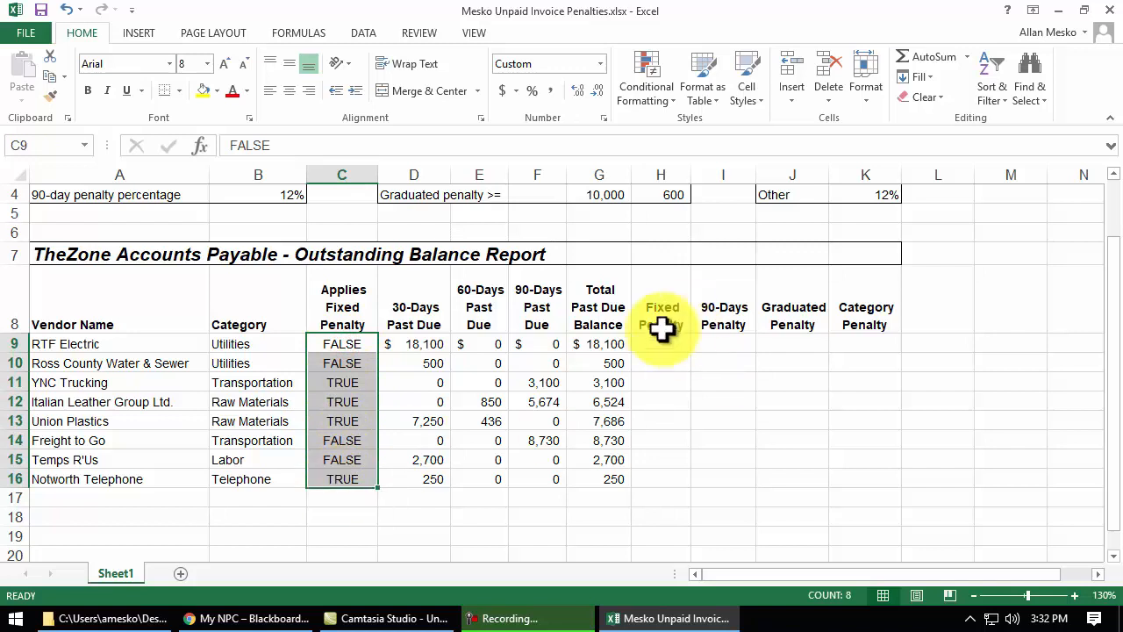
left_click_drag(658, 343, 646, 476)
left_click_drag(335, 350, 354, 478)
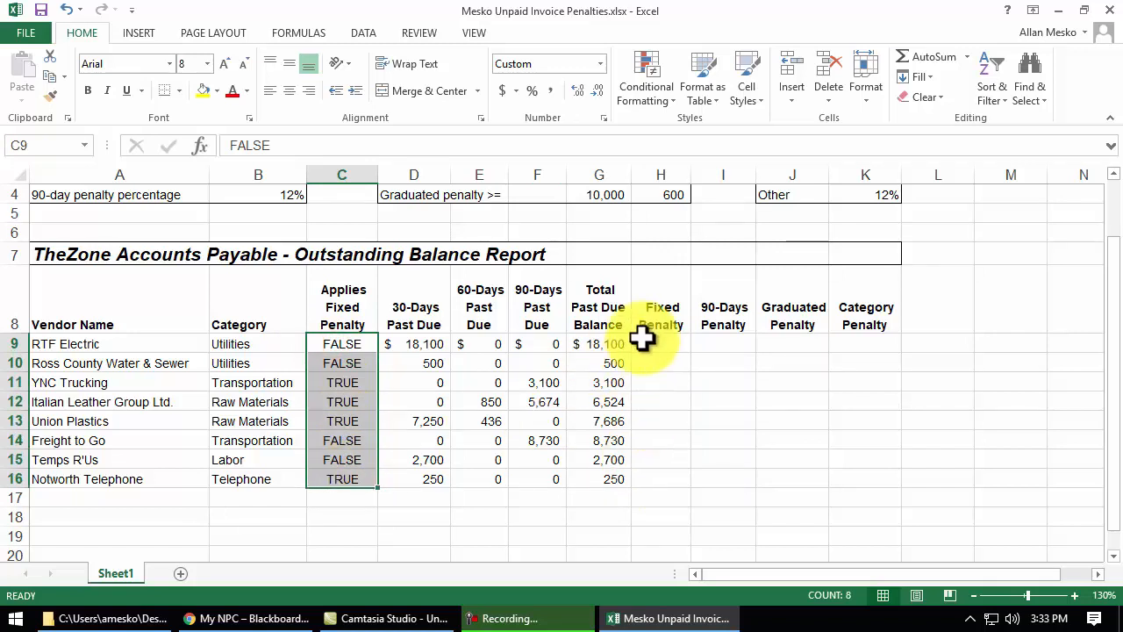
left_click_drag(649, 341, 662, 479)
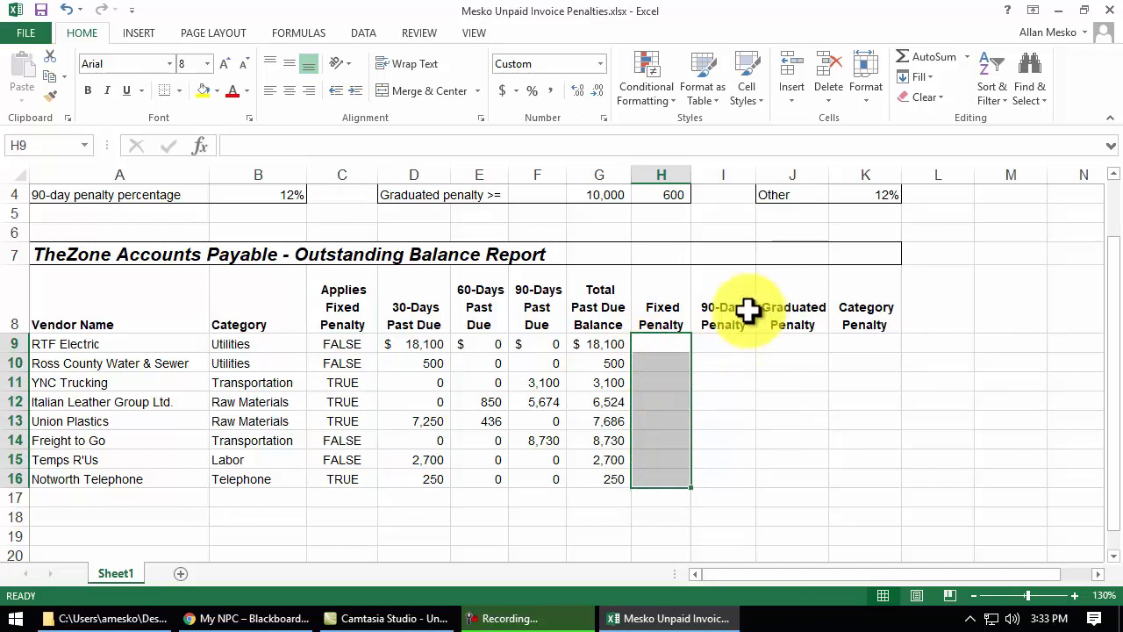
left_click_drag(745, 343, 844, 485)
left_click(659, 343)
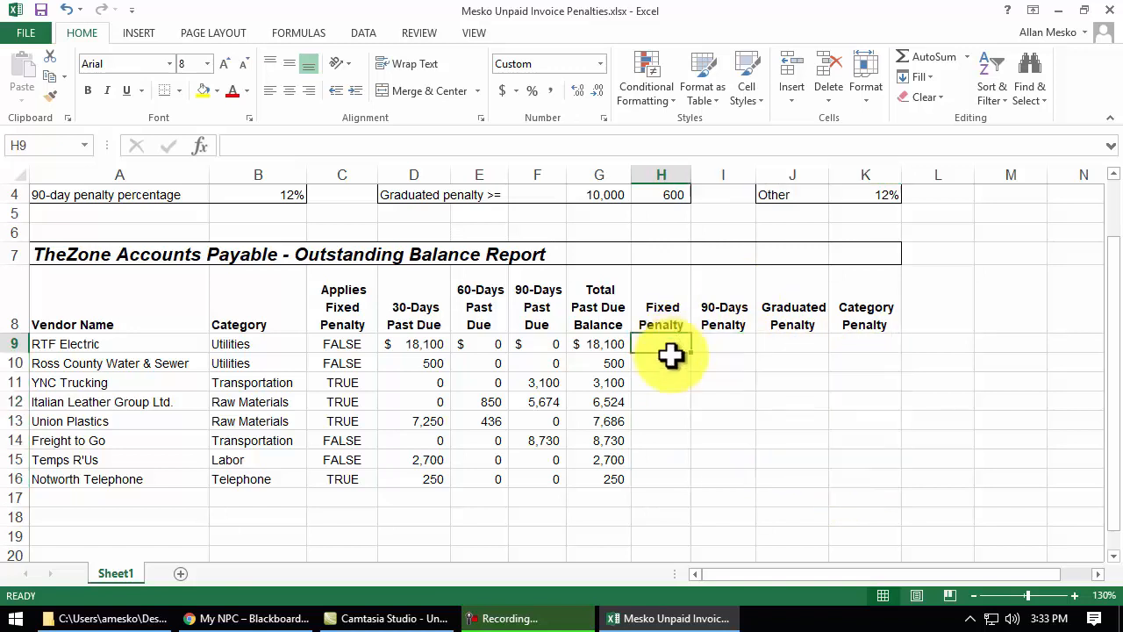
left_click(342, 345)
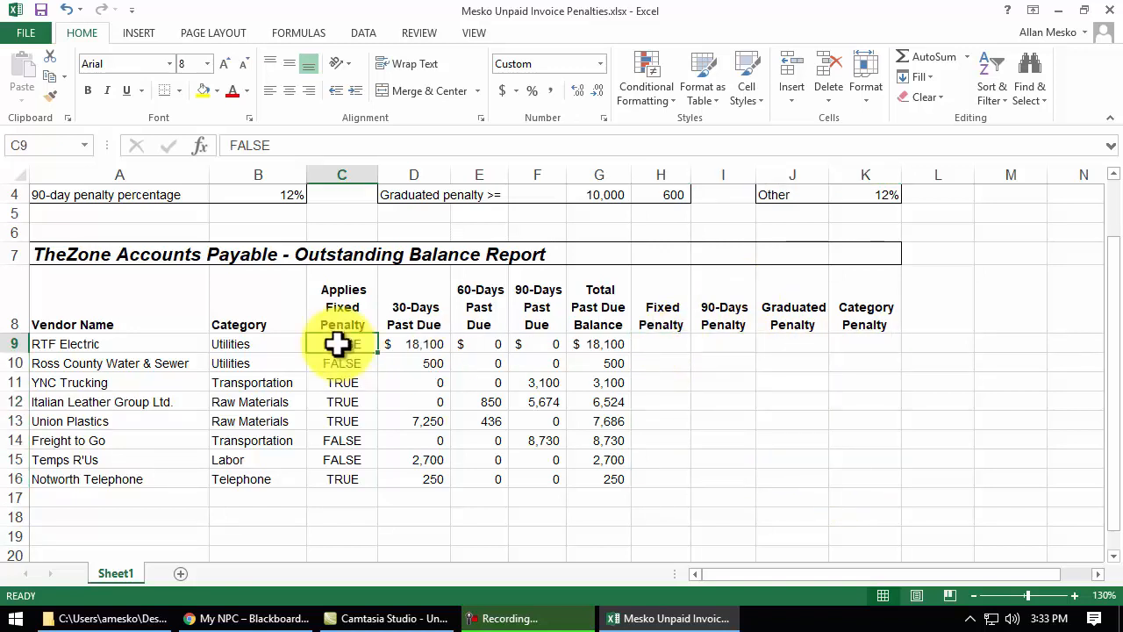
scroll(337, 344, "up", 1)
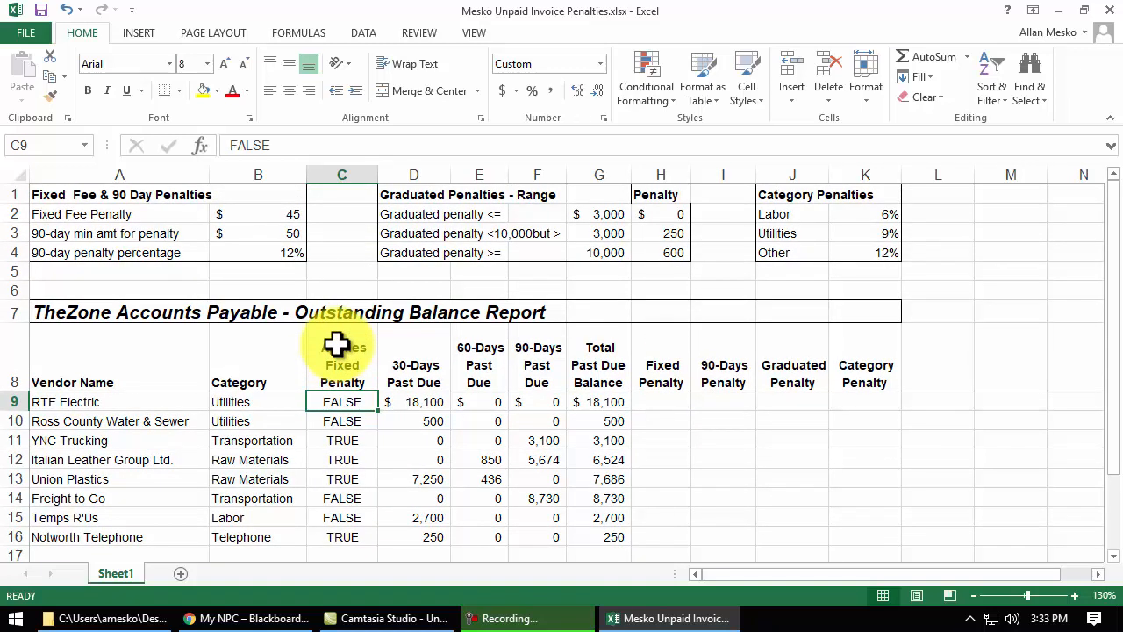
left_click(269, 217)
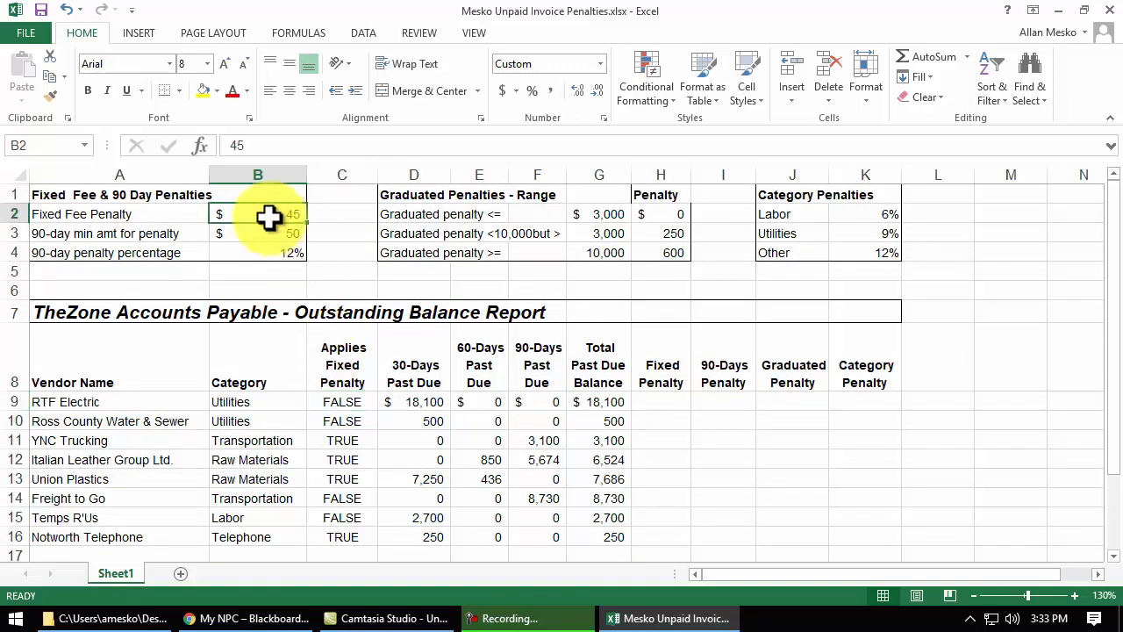
Begin an IF formula in H9 for RTF Electric's fixed penalty with the logical test C9=TRUE.
left_click(659, 399)
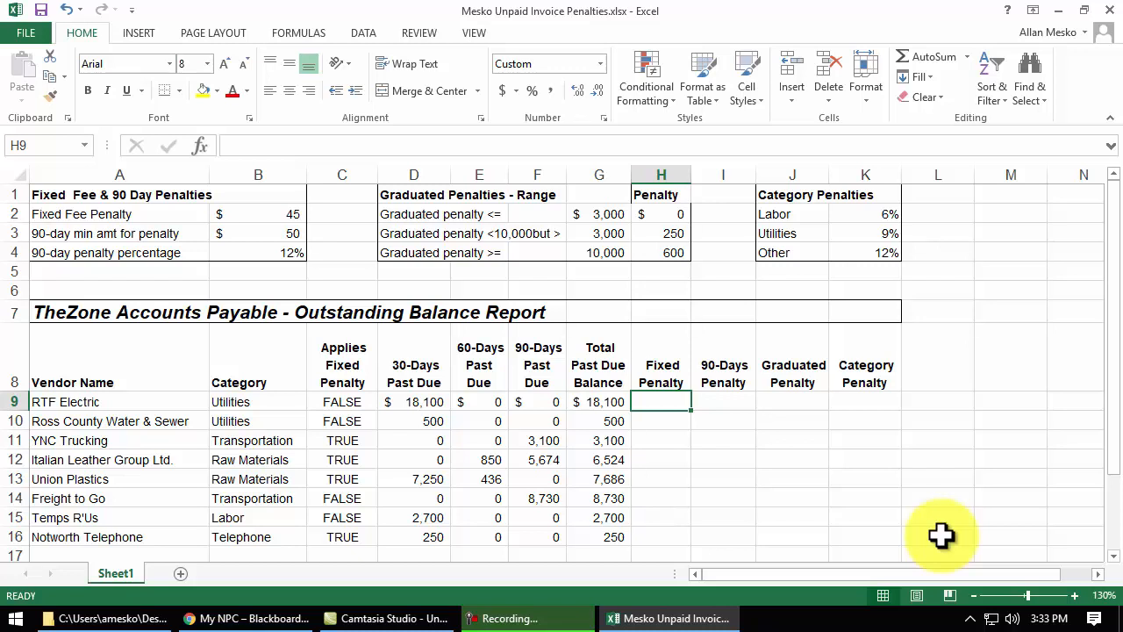
type("=if")
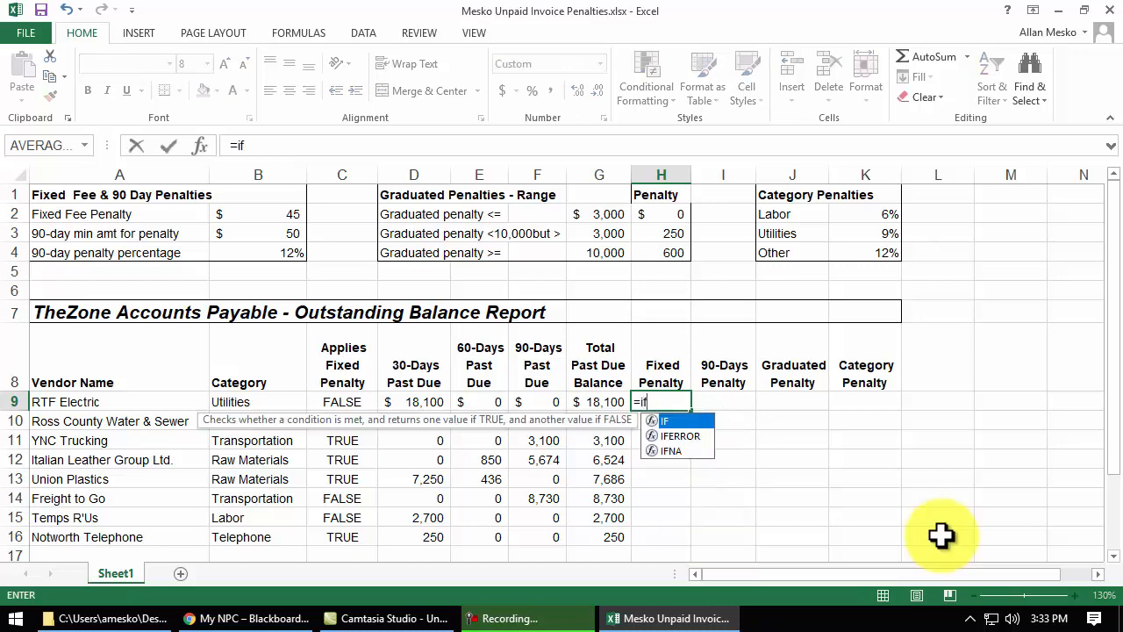
type("(")
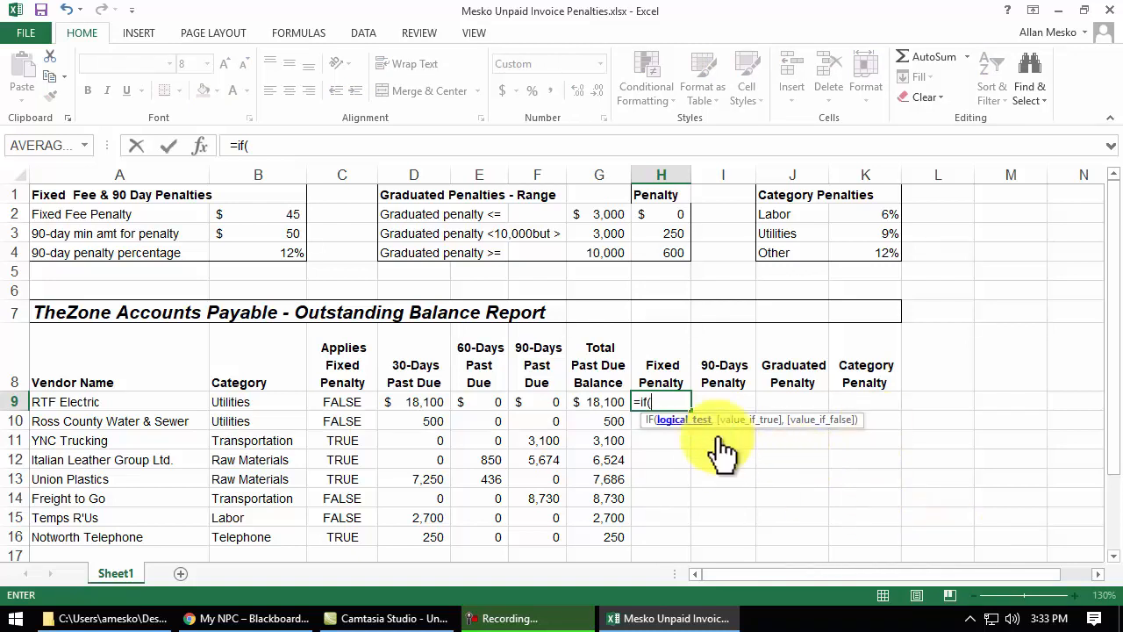
left_click(331, 401)
mouse_move(456, 618)
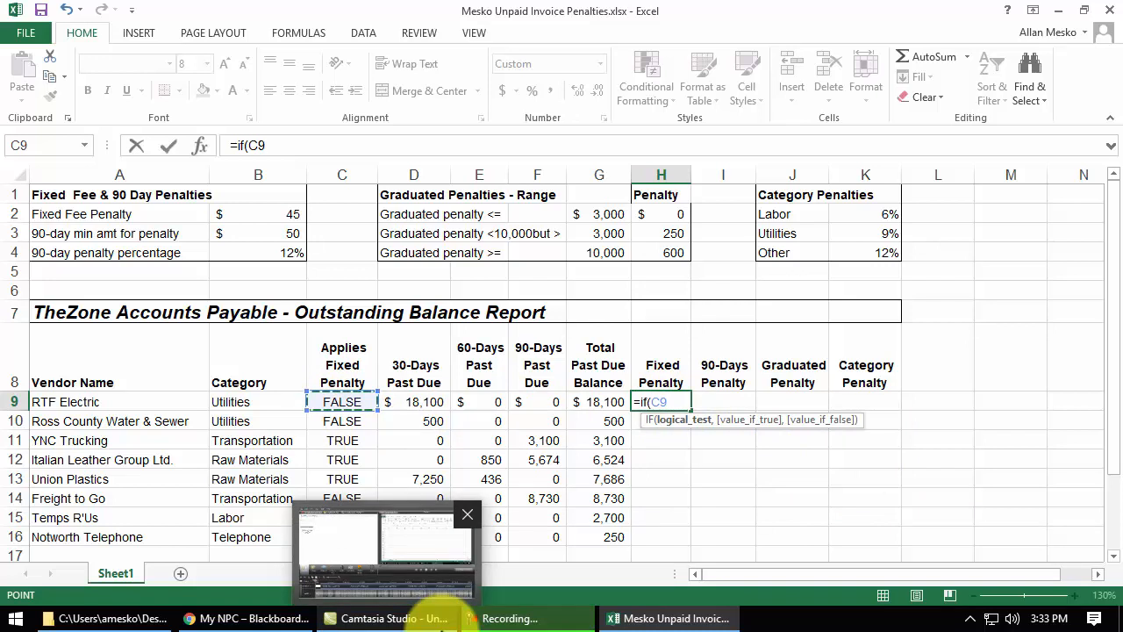
type("=true")
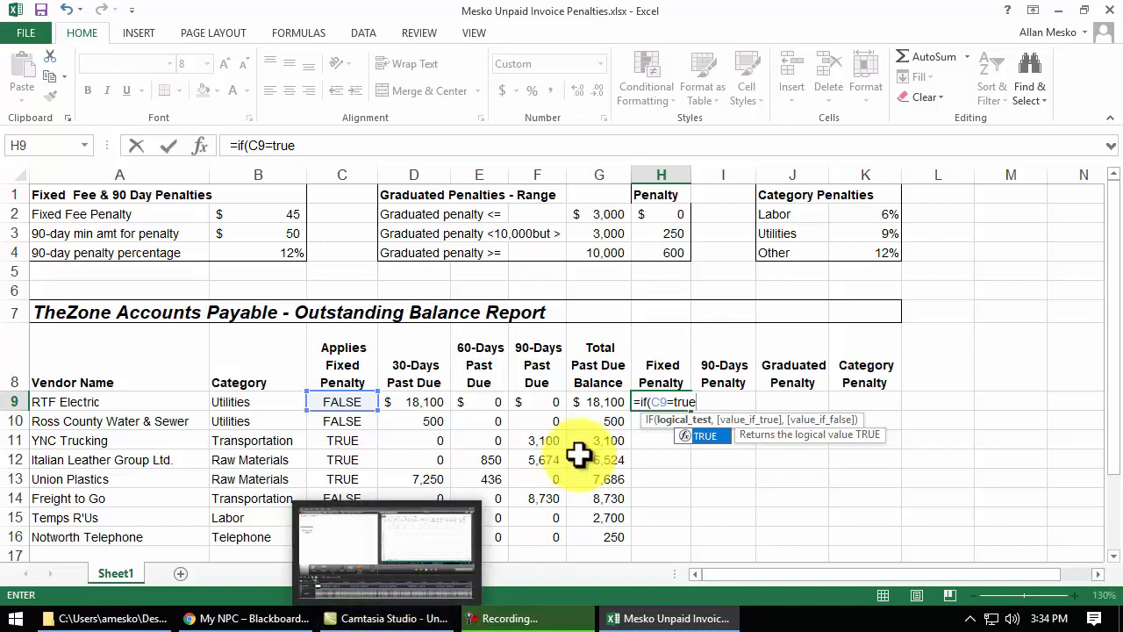
double_click(712, 440)
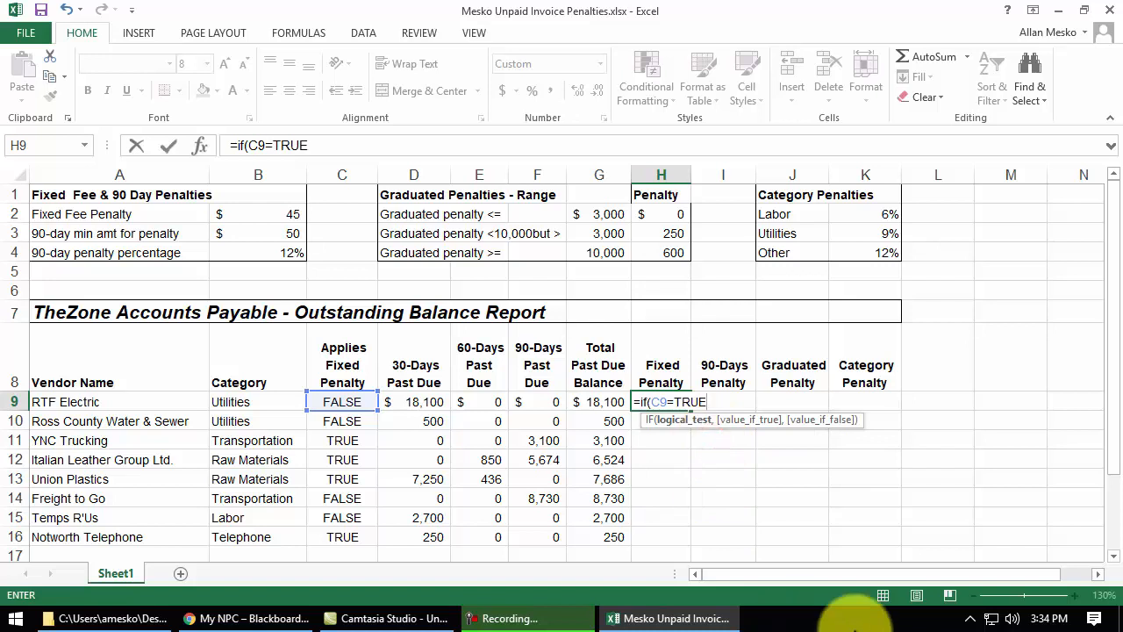
Complete the H9 IF formula with the absolute reference $B$2 as the true value and 0 as the false value.
type(",")
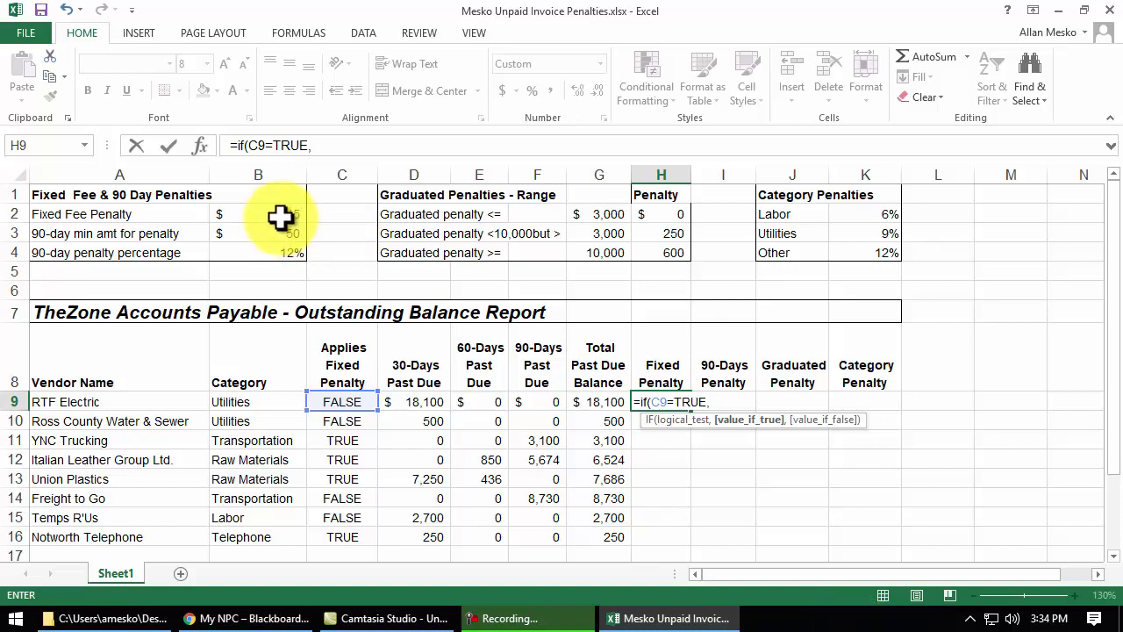
left_click(279, 215)
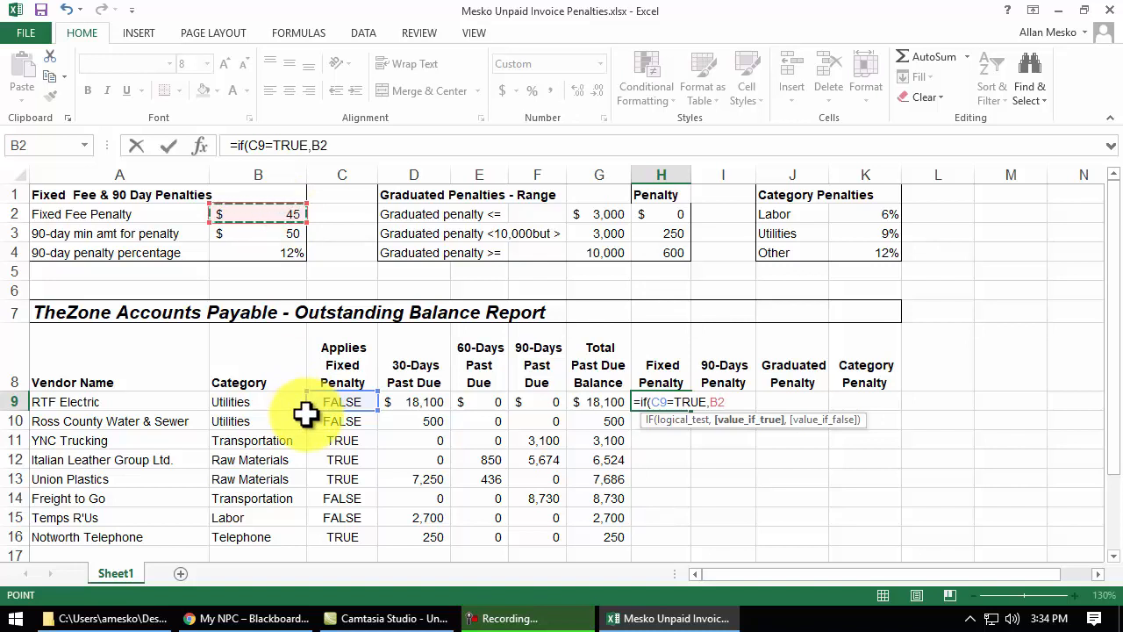
key("F4")
type(",")
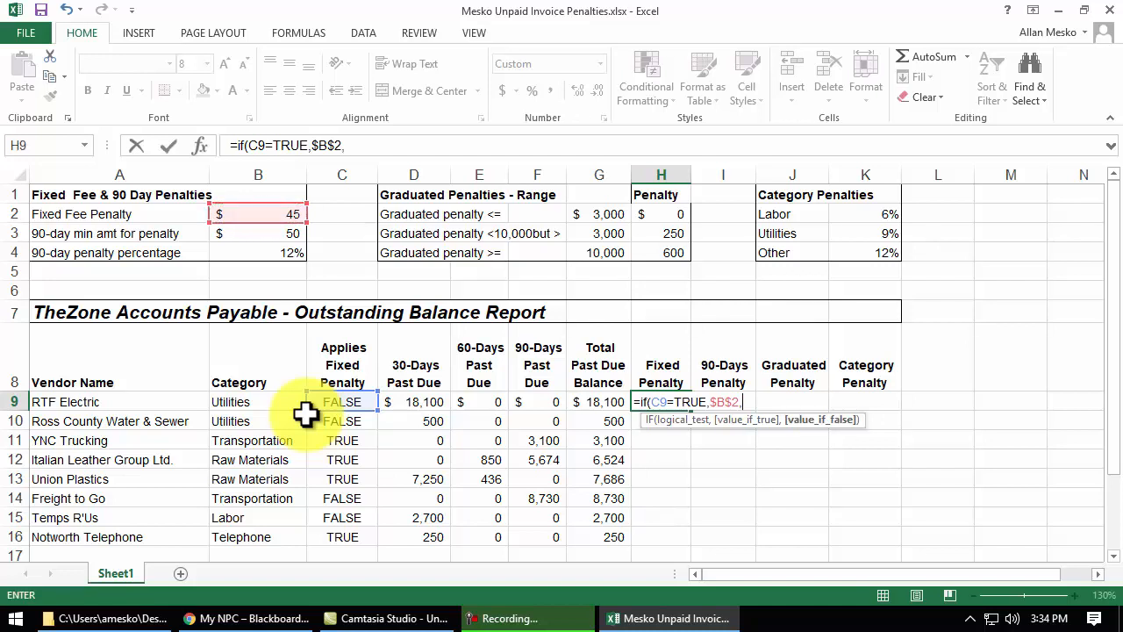
type("0)")
key("Return")
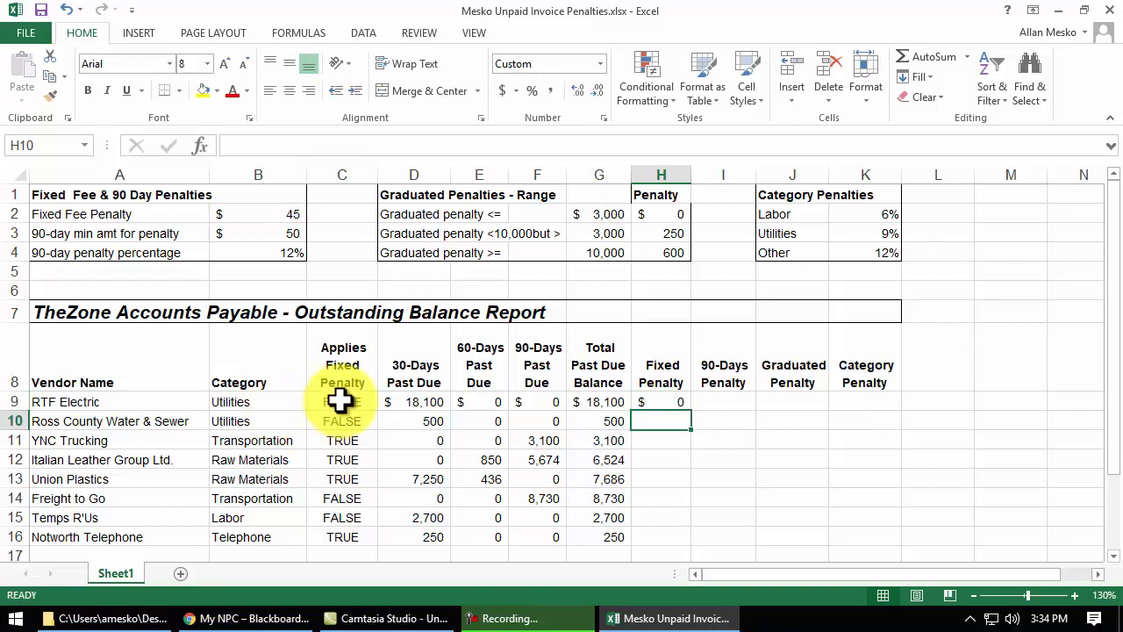
Simplify the logical test in H9 by removing =TRUE, so the formula reads =IF(C9,$B$2,0).
double_click(669, 403)
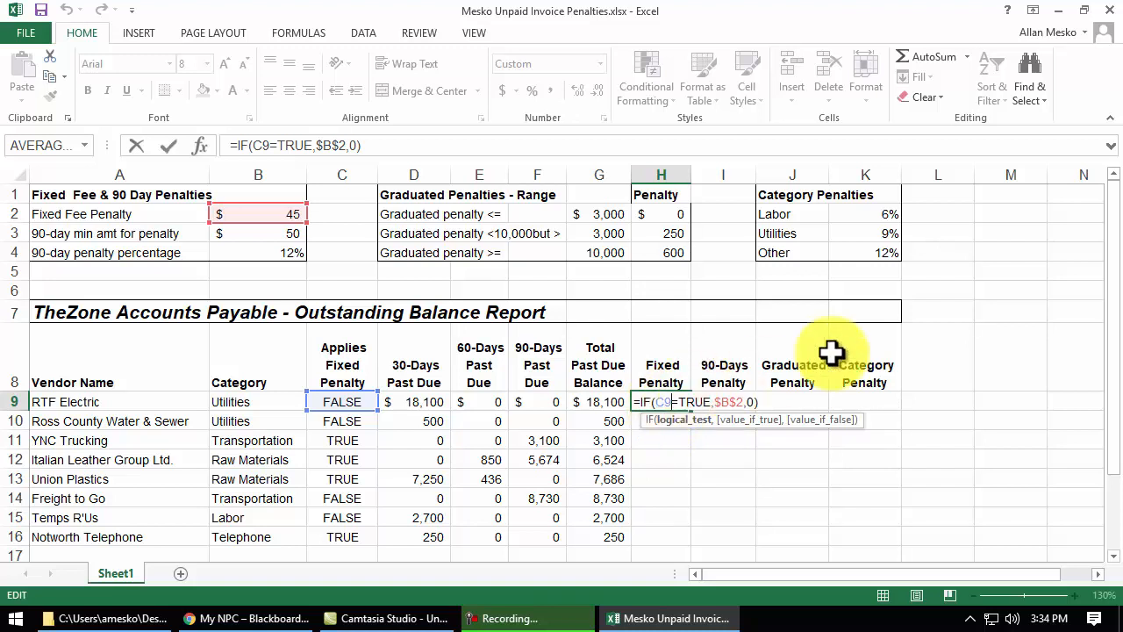
key("Delete")
key("Delete")
key("Delete")
key("Delete")
key("Delete")
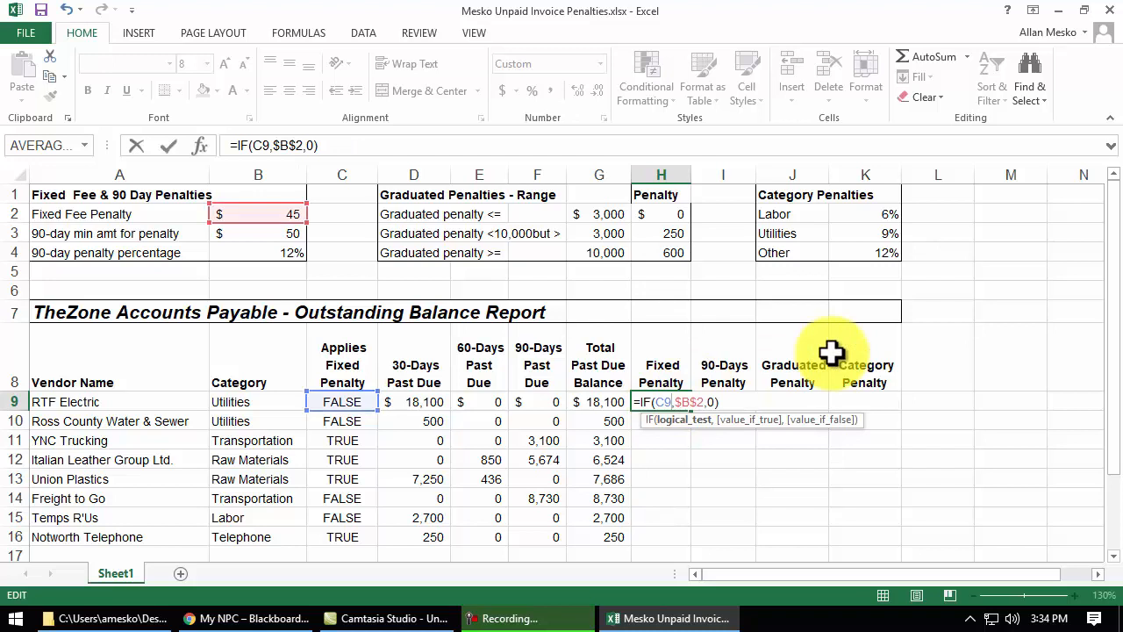
key("Return")
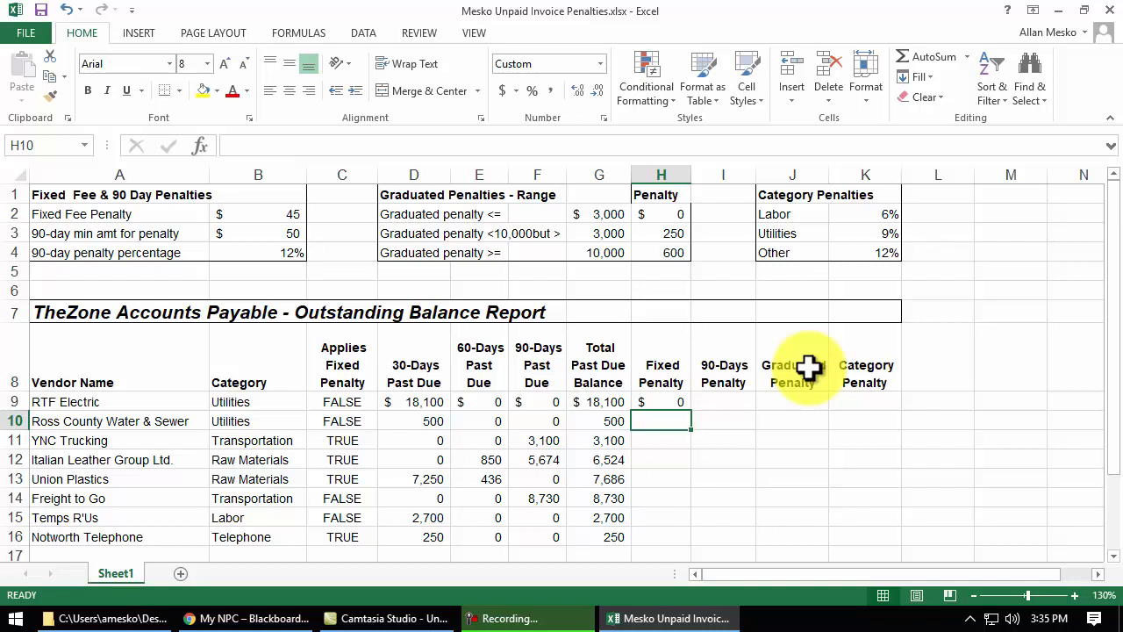
Copy the fixed penalty formula from H9 down through H16 and compare the results with the Applies Fixed Penalty flags.
left_click(677, 402)
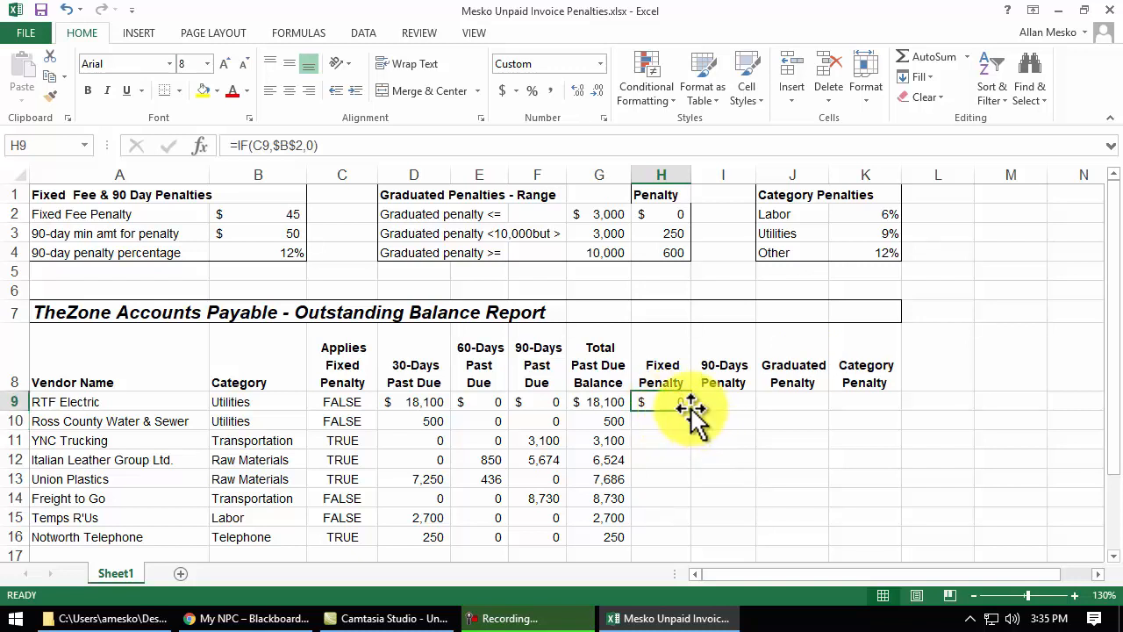
double_click(690, 410)
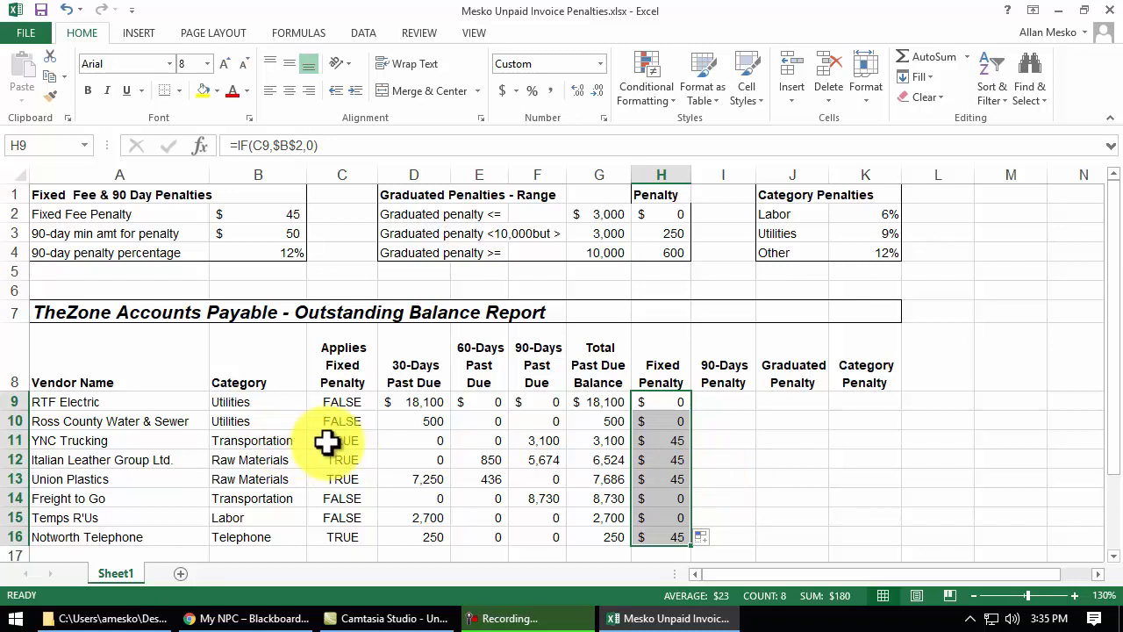
left_click_drag(331, 441, 654, 535)
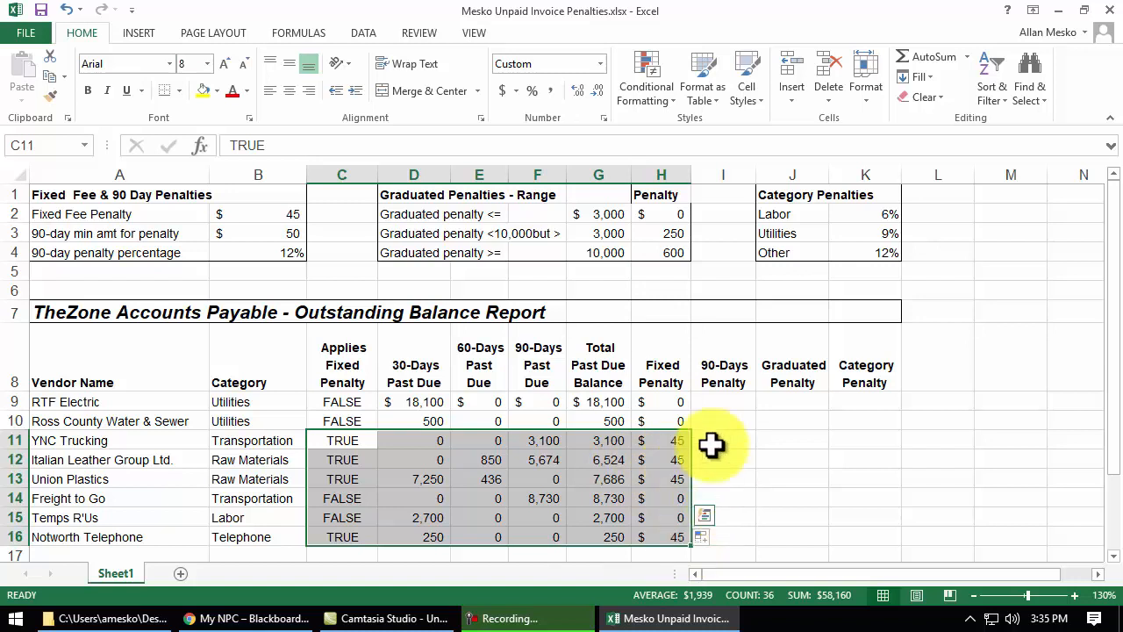
left_click_drag(714, 441, 841, 542)
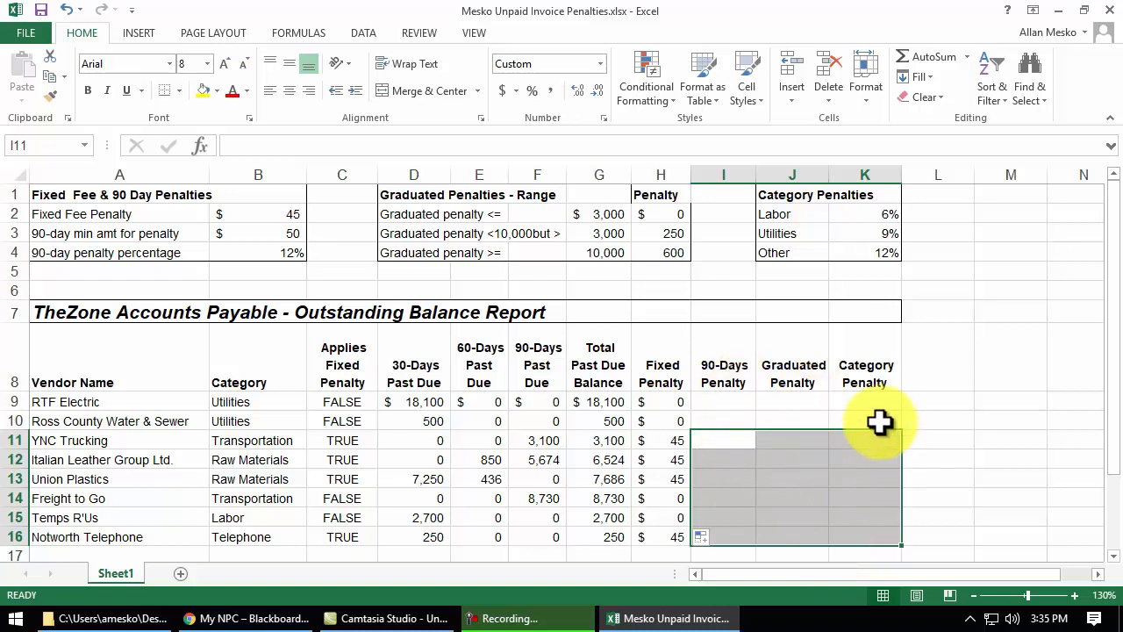
left_click(662, 448)
left_click(675, 471)
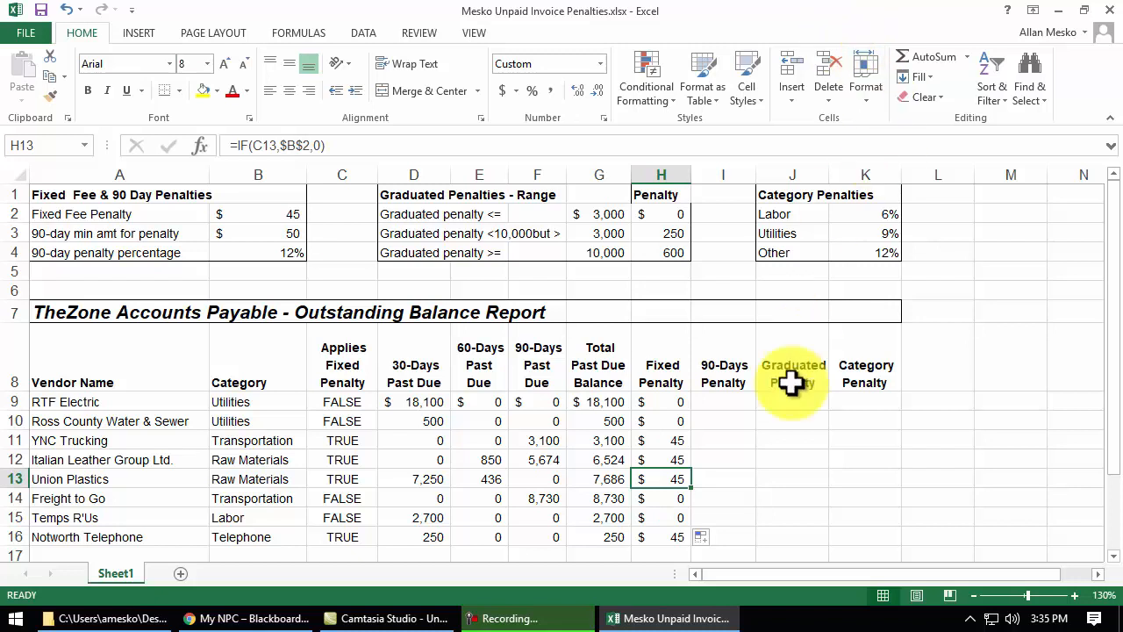
Examine the vendors' 30-, 60- and 90-days past due balances in D9:F16 that determine the 90-day penalty.
left_click(718, 402)
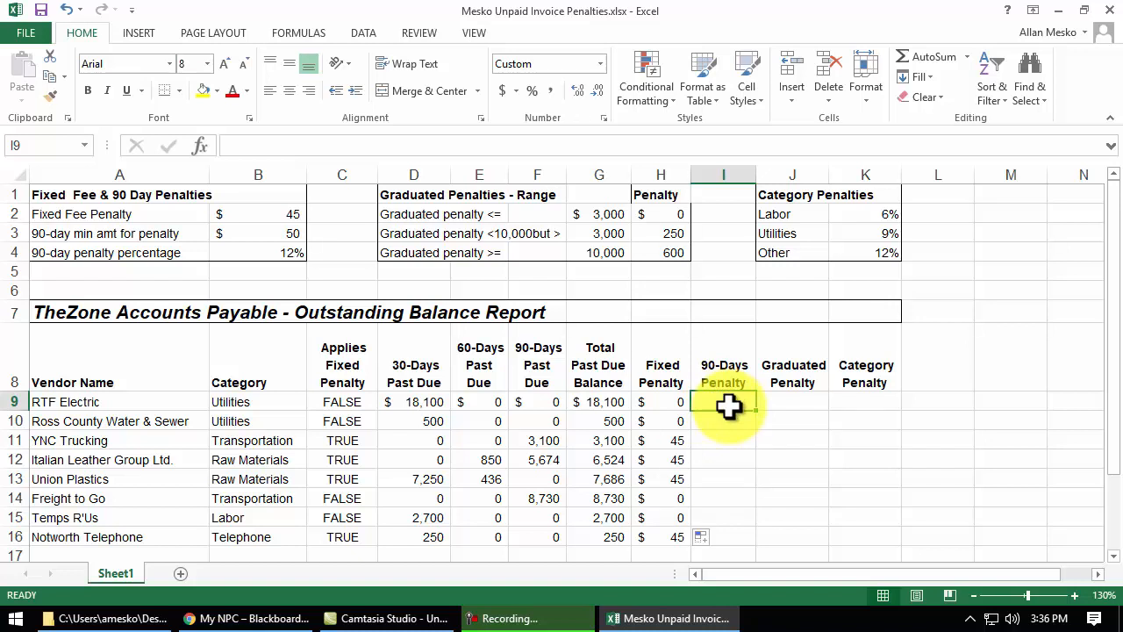
left_click(535, 402)
left_click(532, 439)
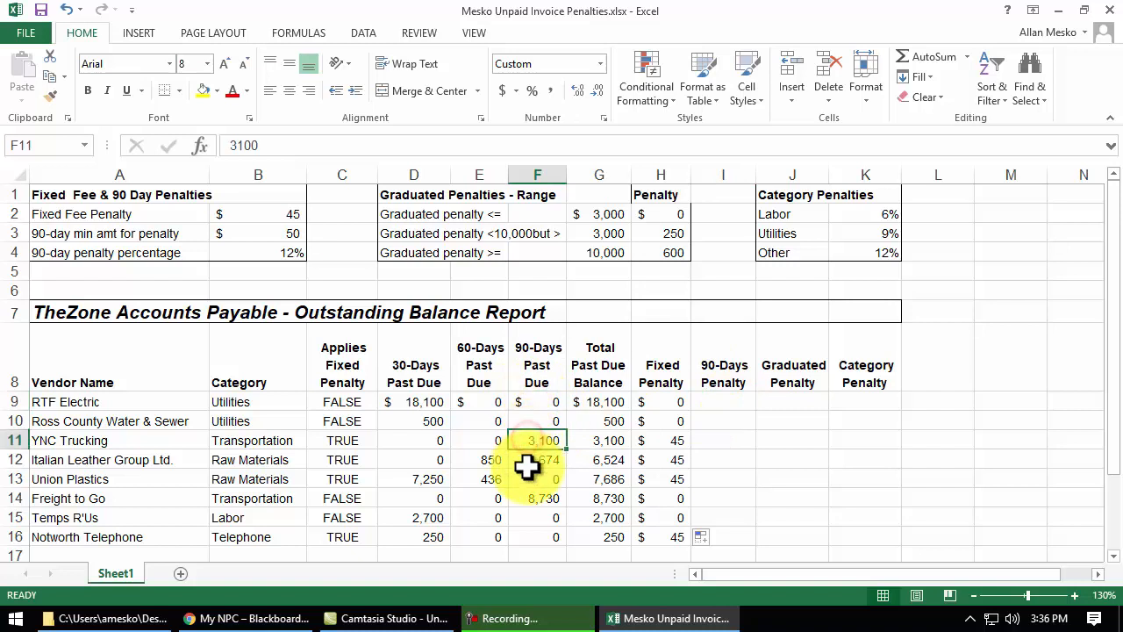
left_click(529, 478)
left_click(534, 520)
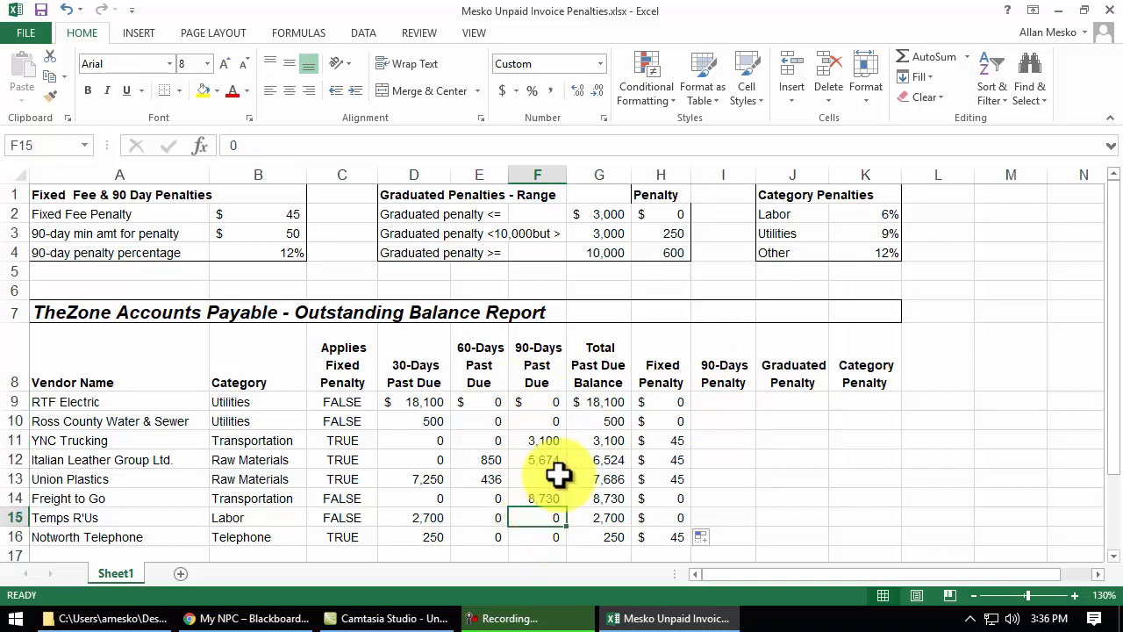
left_click(537, 441)
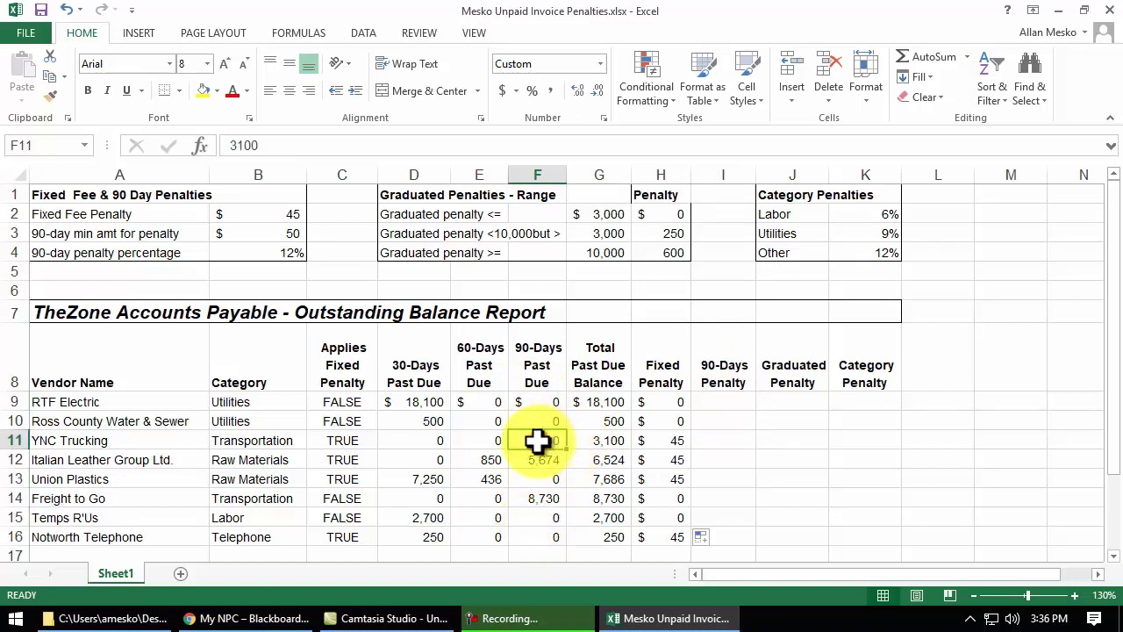
left_click(477, 443)
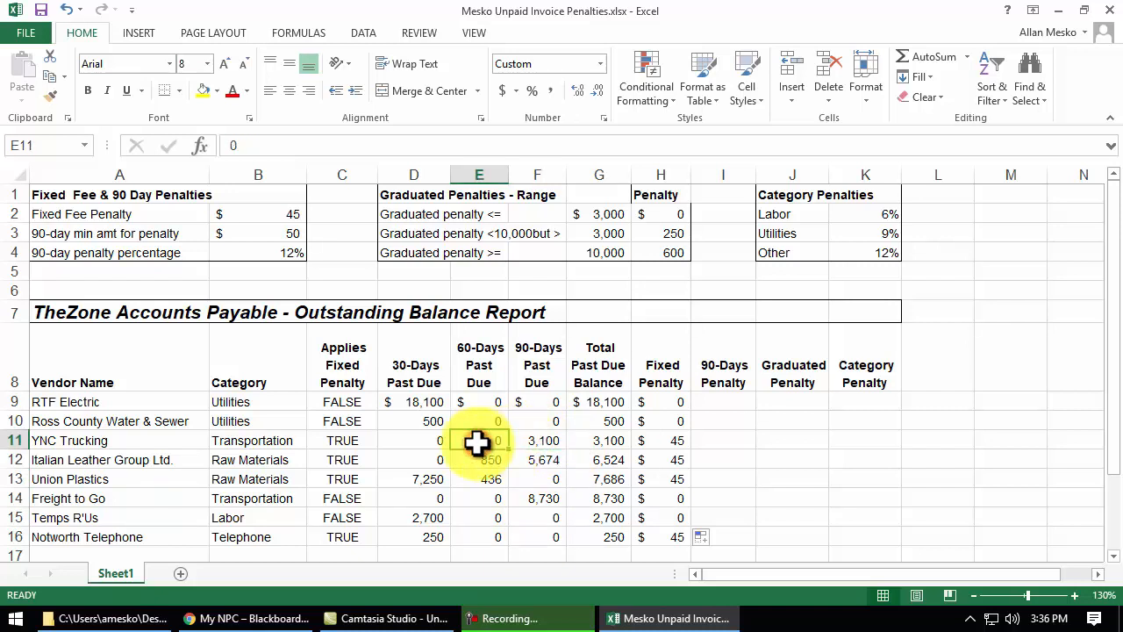
left_click(407, 443)
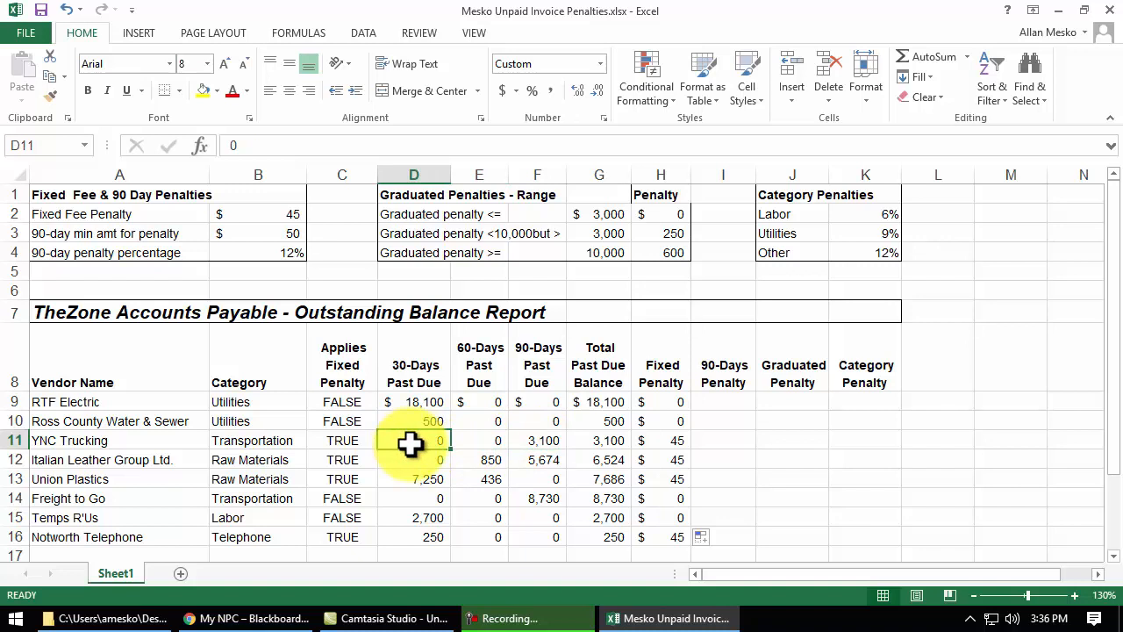
left_click_drag(444, 396, 433, 535)
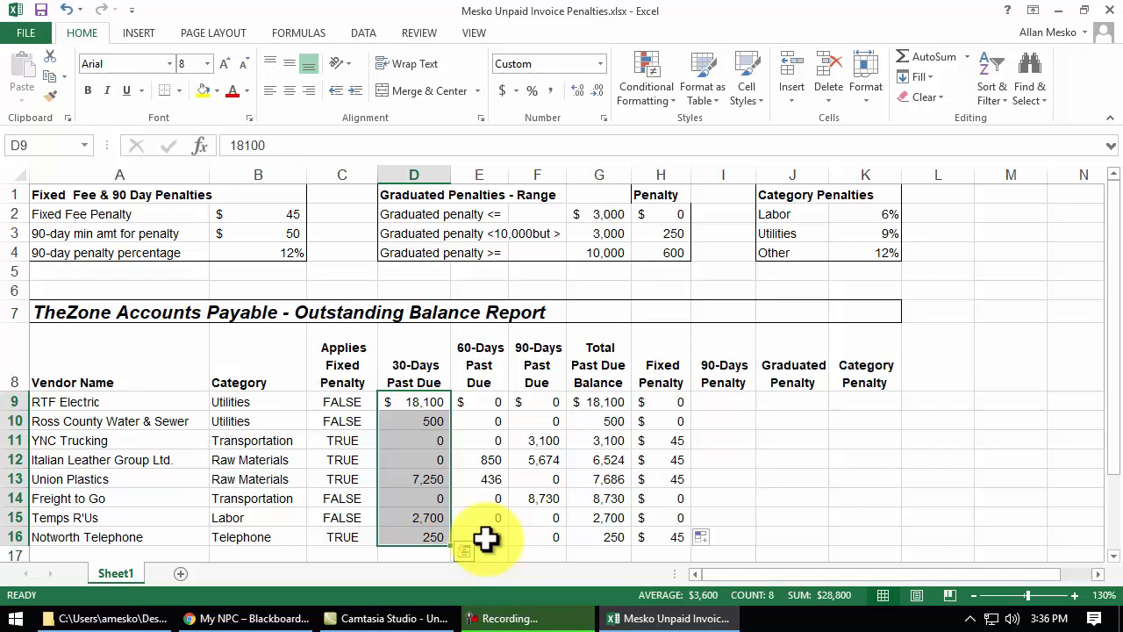
mouse_move(413, 400)
left_mouse_down()
mouse_move(547, 396)
mouse_move(541, 554)
mouse_move(542, 542)
left_mouse_up()
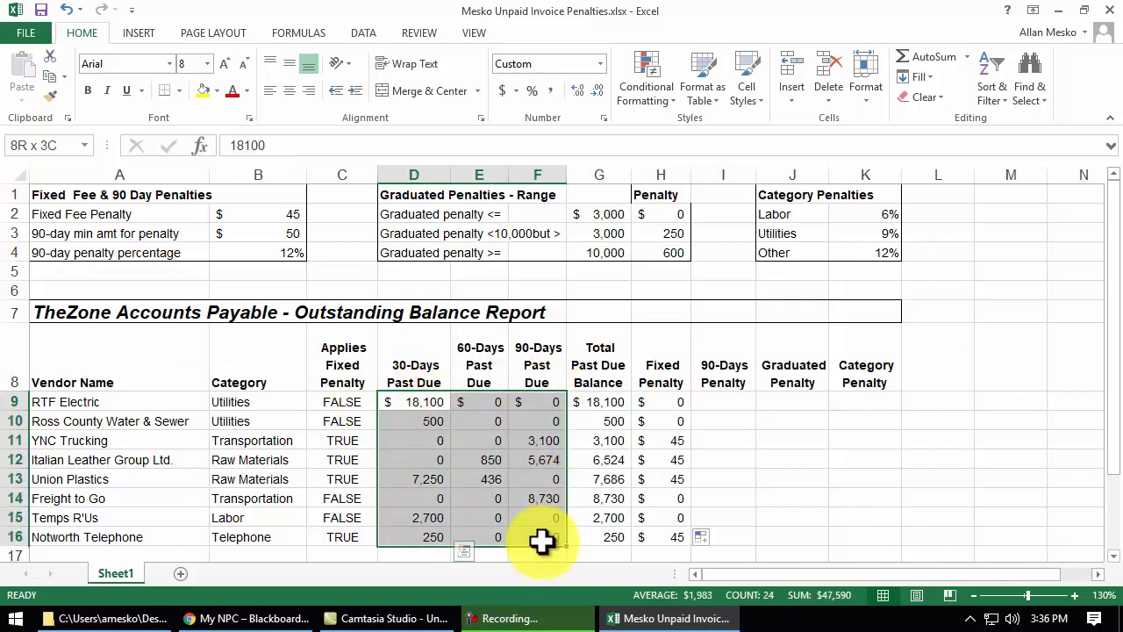
Review the blank penalty cells in I9:K16 and locate the 90-day minimum amount in B3 and the 90-day penalty percentage in B4.
left_click(721, 402)
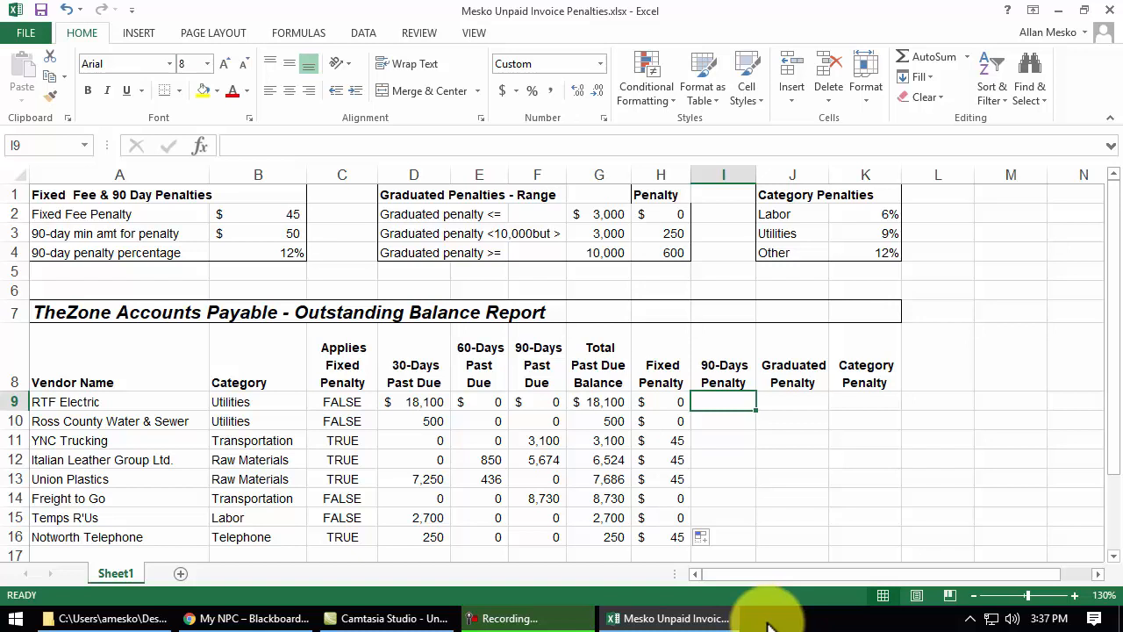
left_click_drag(724, 441, 724, 537)
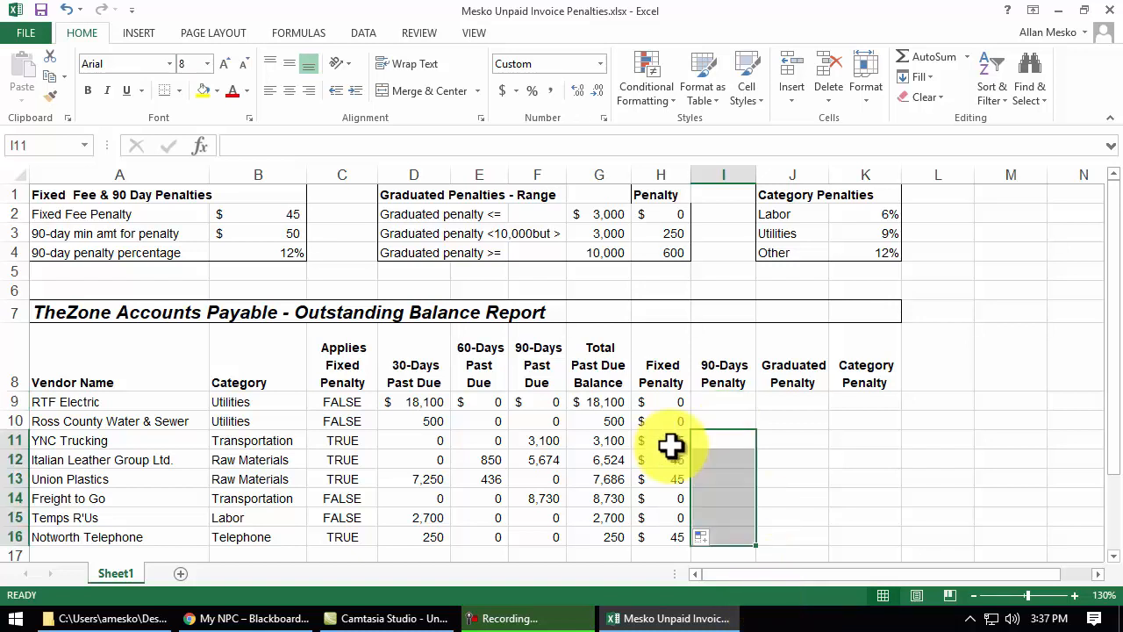
left_click(349, 439)
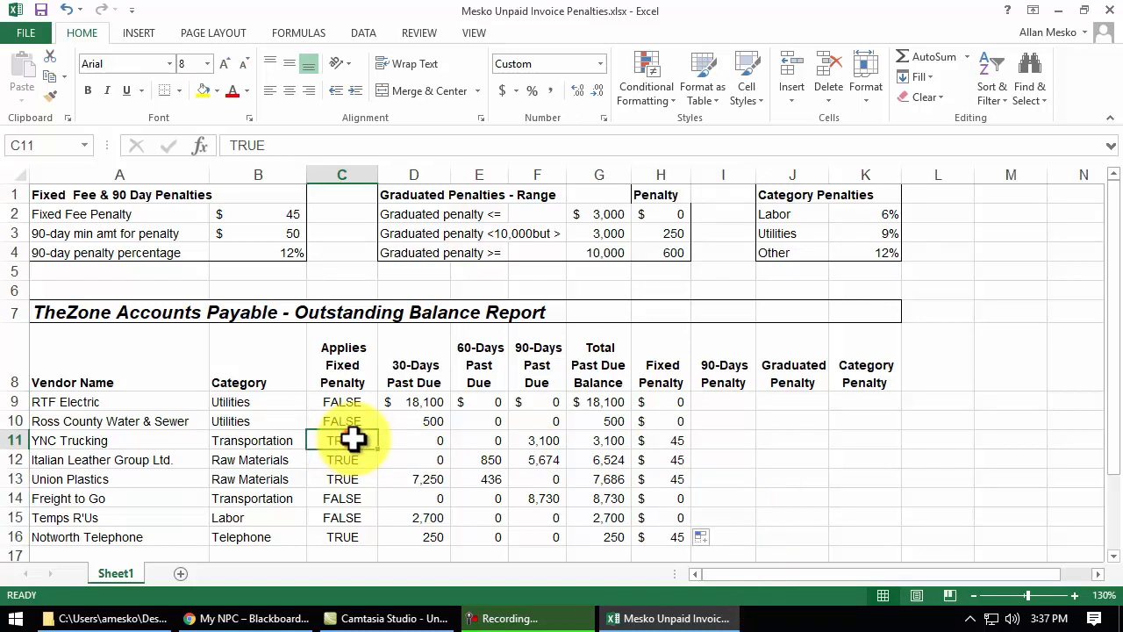
left_click(715, 443)
left_click_drag(715, 443, 848, 531)
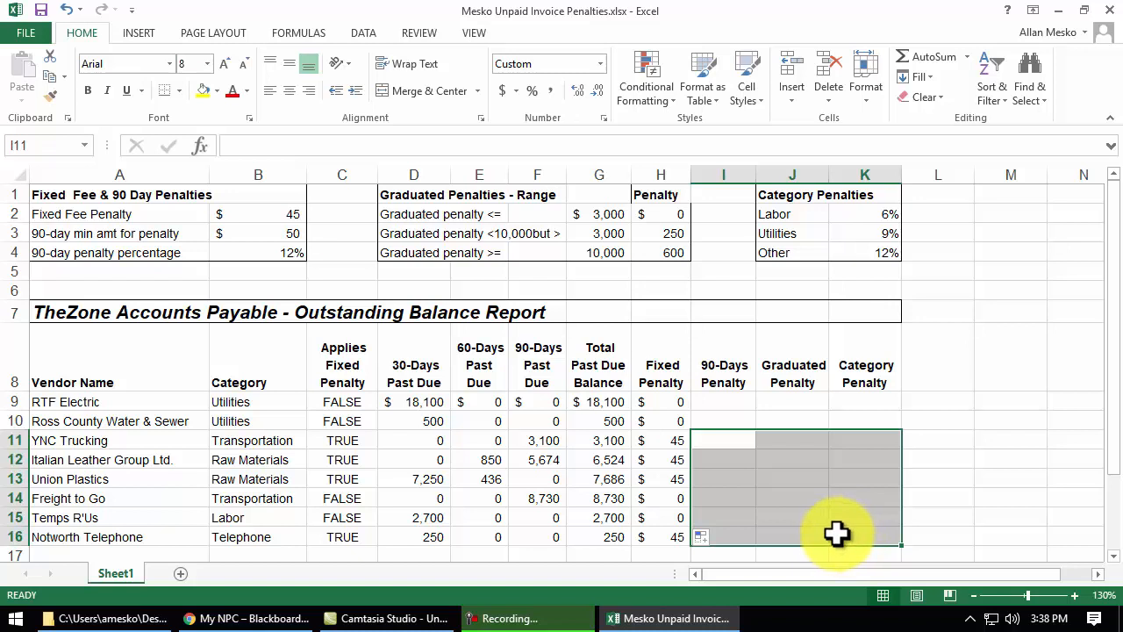
left_click_drag(720, 395, 719, 416)
left_click(718, 399)
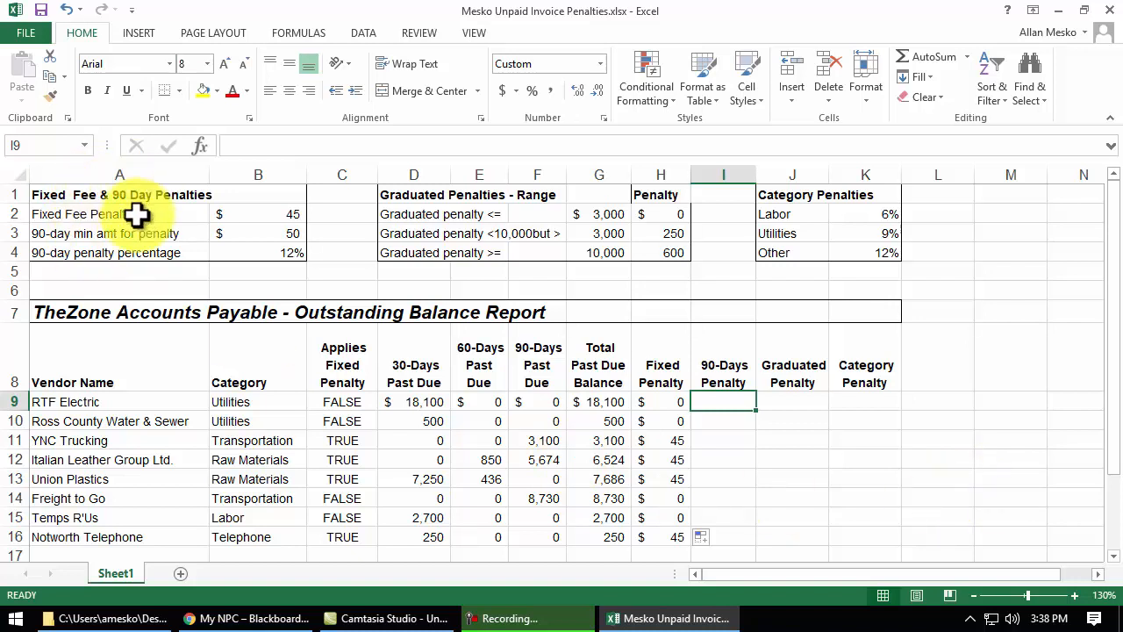
left_click(290, 235)
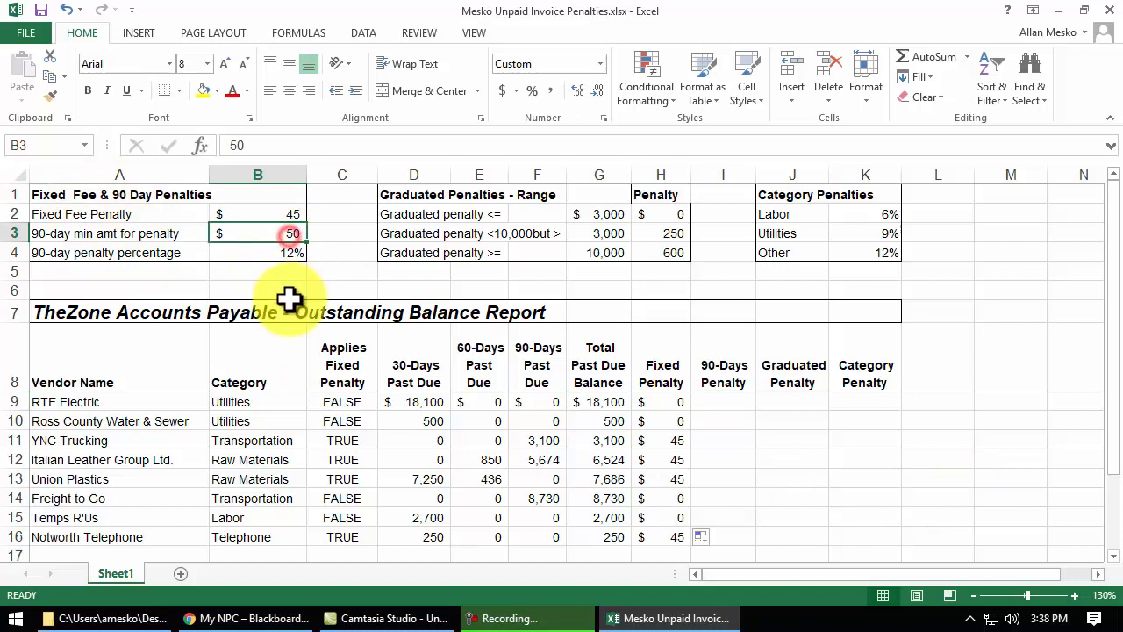
left_click(275, 254)
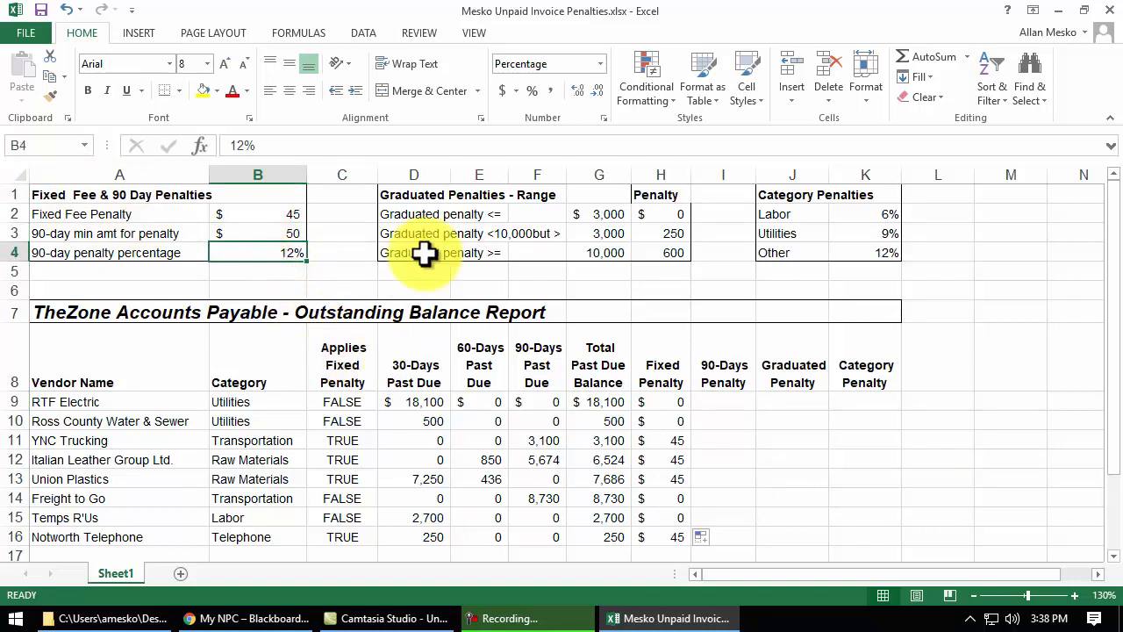
Begin an IF formula in I9 for RTF Electric's 90-day penalty with the logical test F9>=$B$3.
left_click(709, 402)
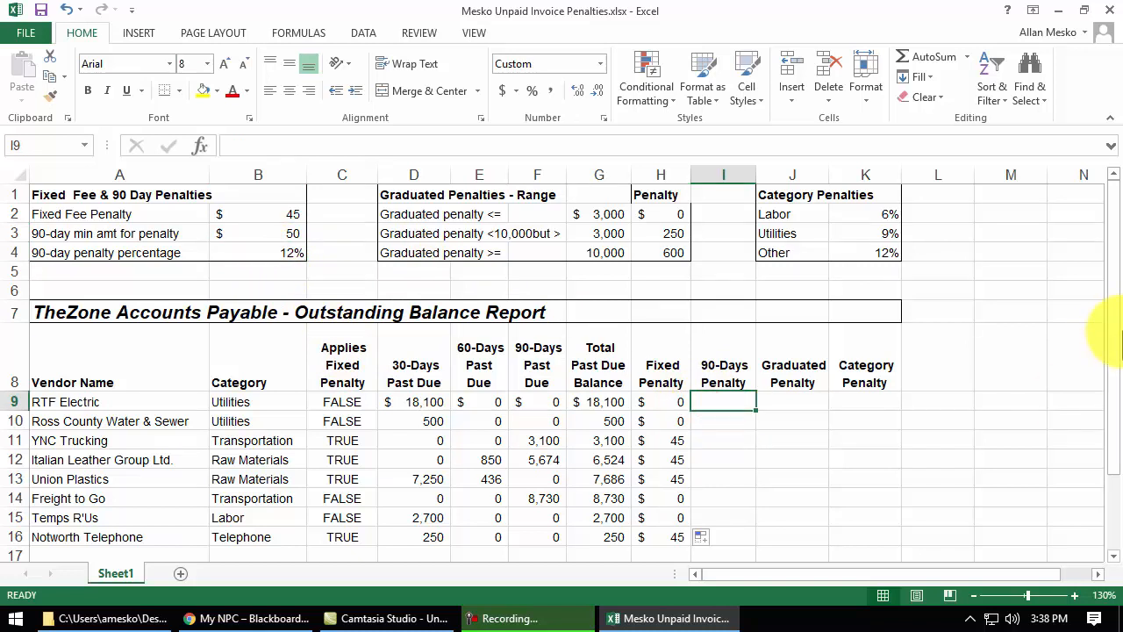
type("=if(")
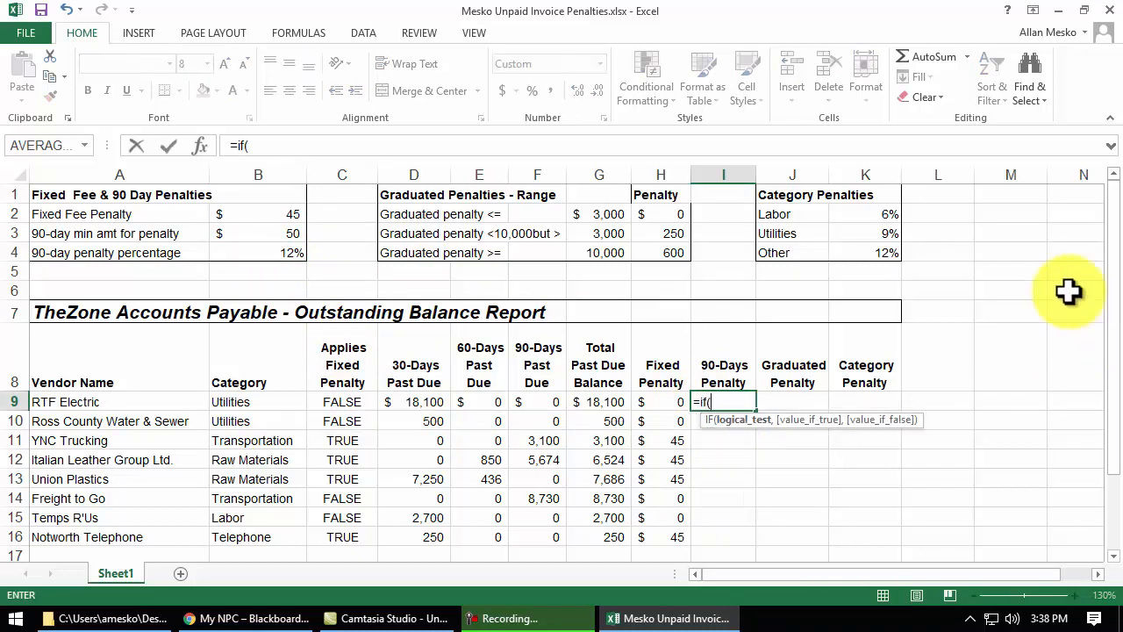
left_click(541, 402)
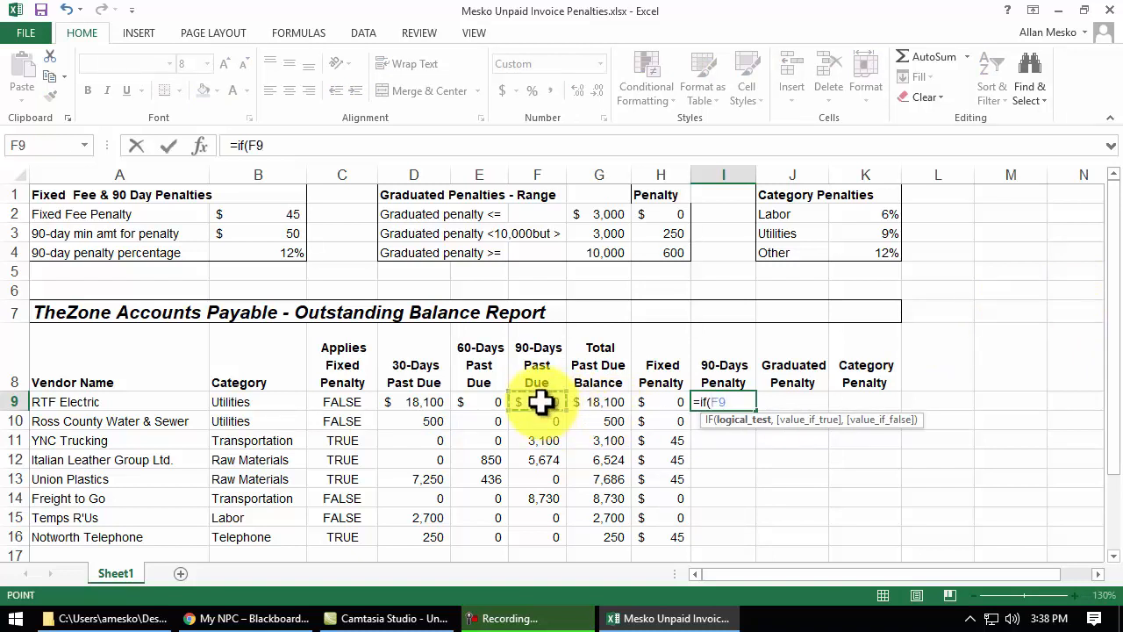
type(">=")
left_click(268, 233)
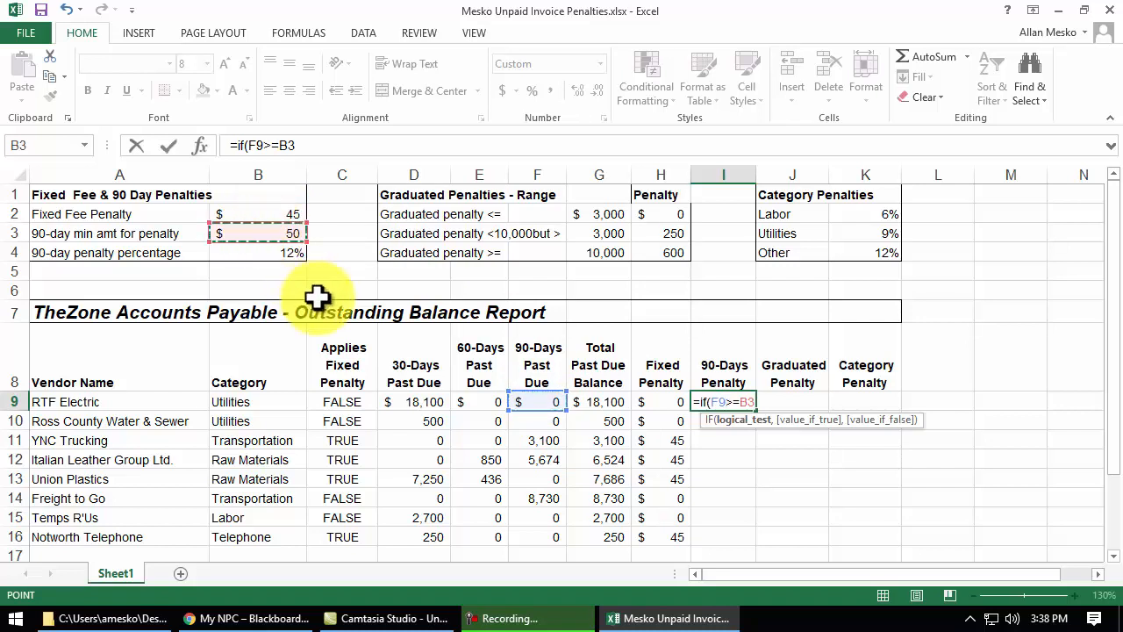
key("F4")
type(",")
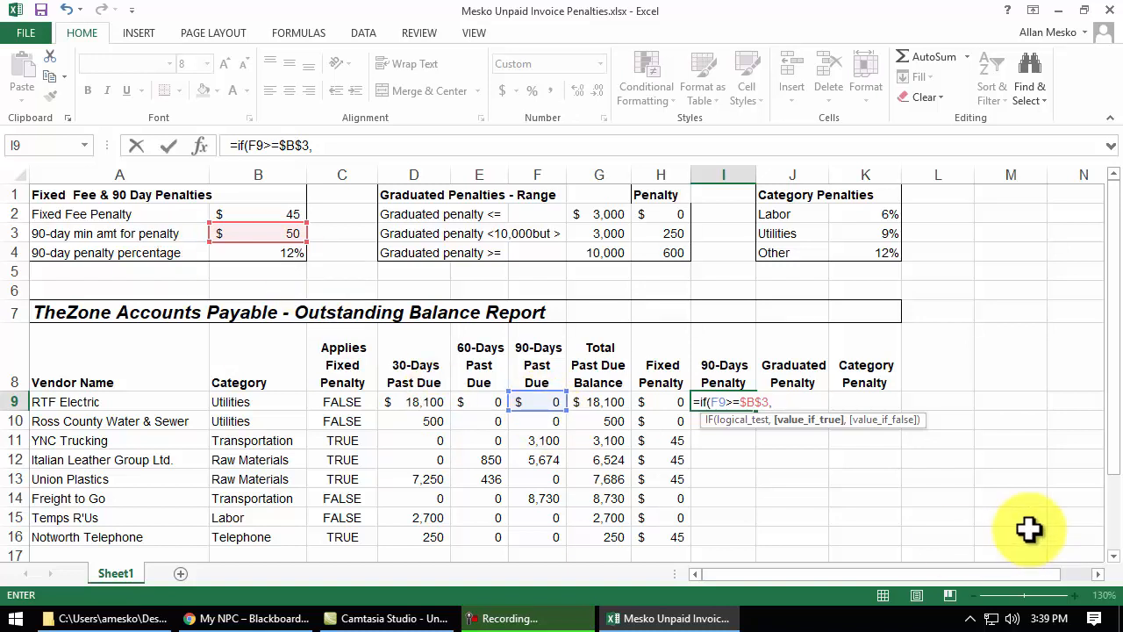
Complete the I9 IF formula with $B$4*F9 as the true value and 0 as the false value.
left_click(271, 253)
key("F4")
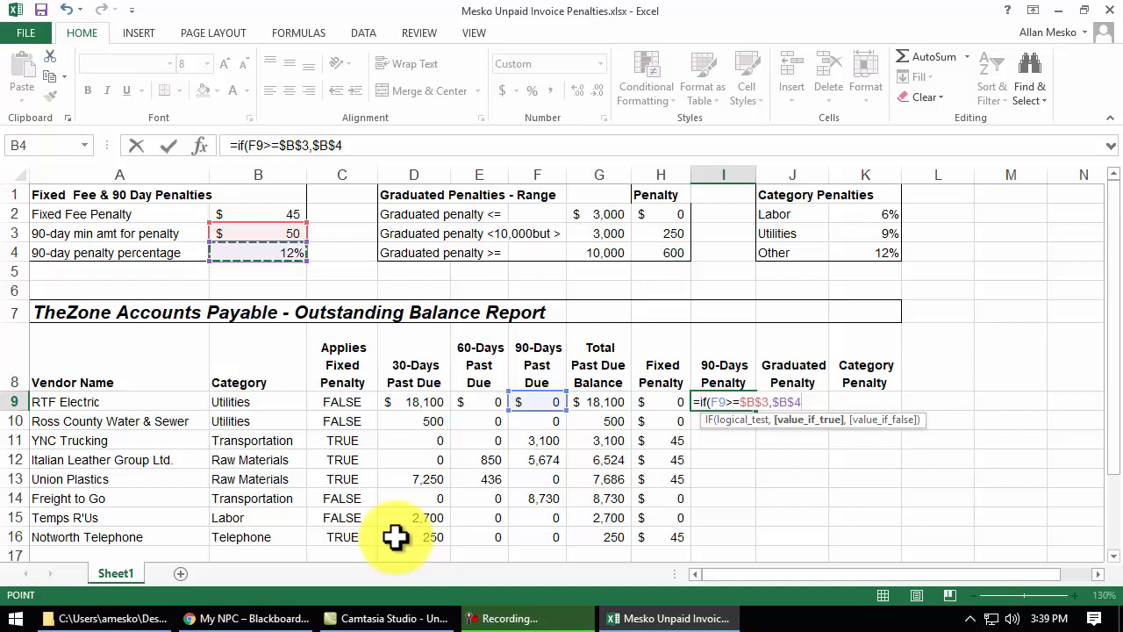
type("*")
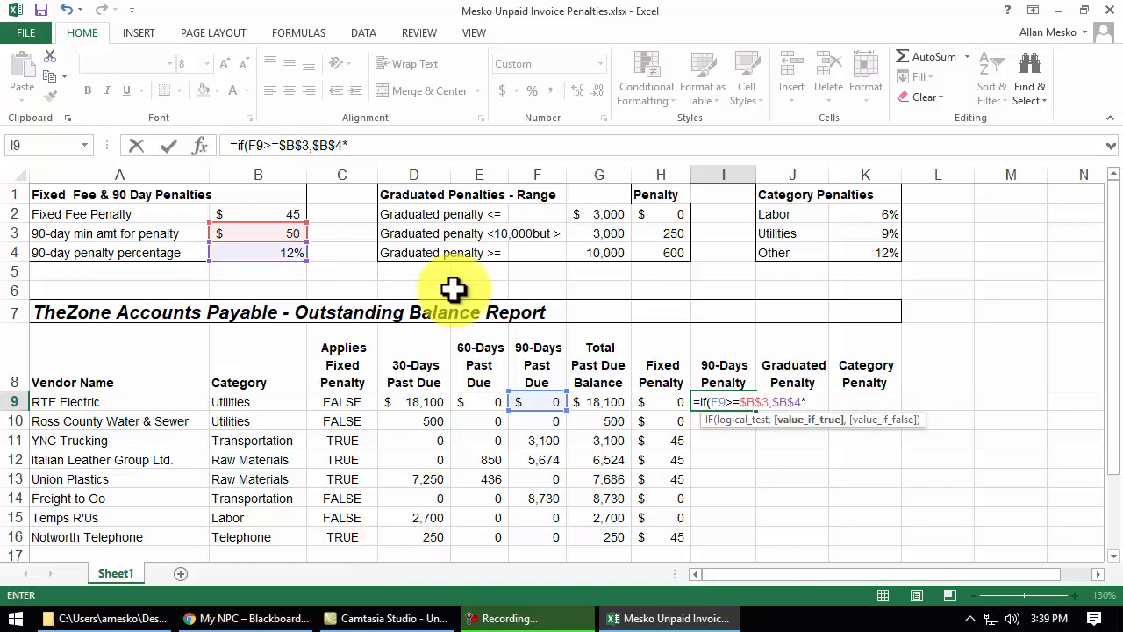
left_click(535, 403)
type(",0")
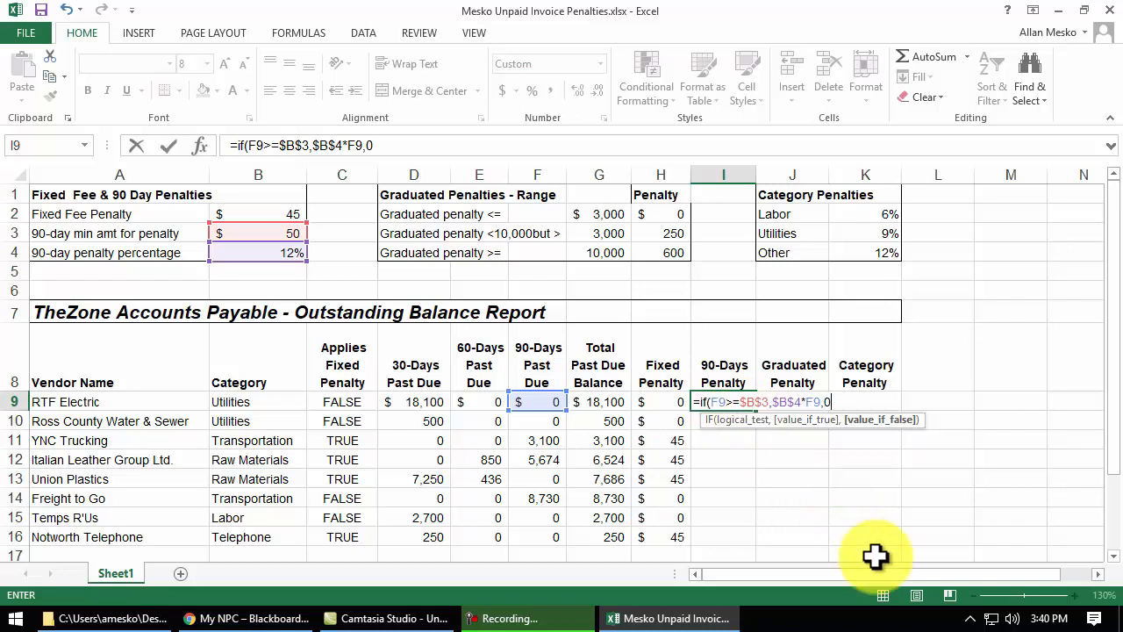
key("Return")
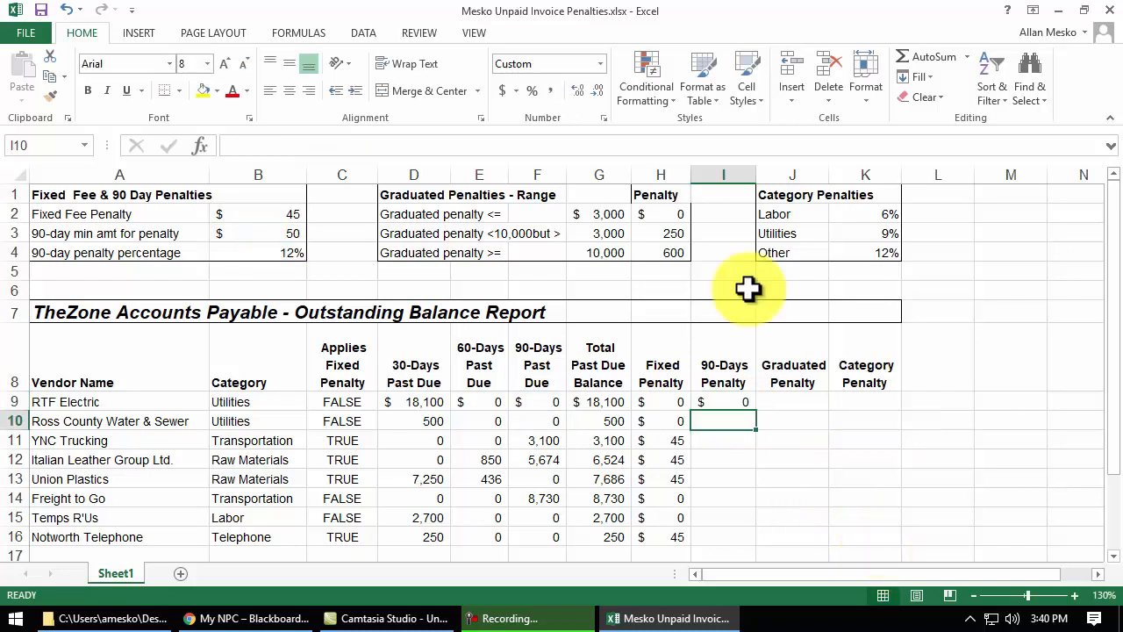
Copy the 90-day penalty formula from I9 down through I16 and review the results in both filled penalty columns.
left_click(724, 401)
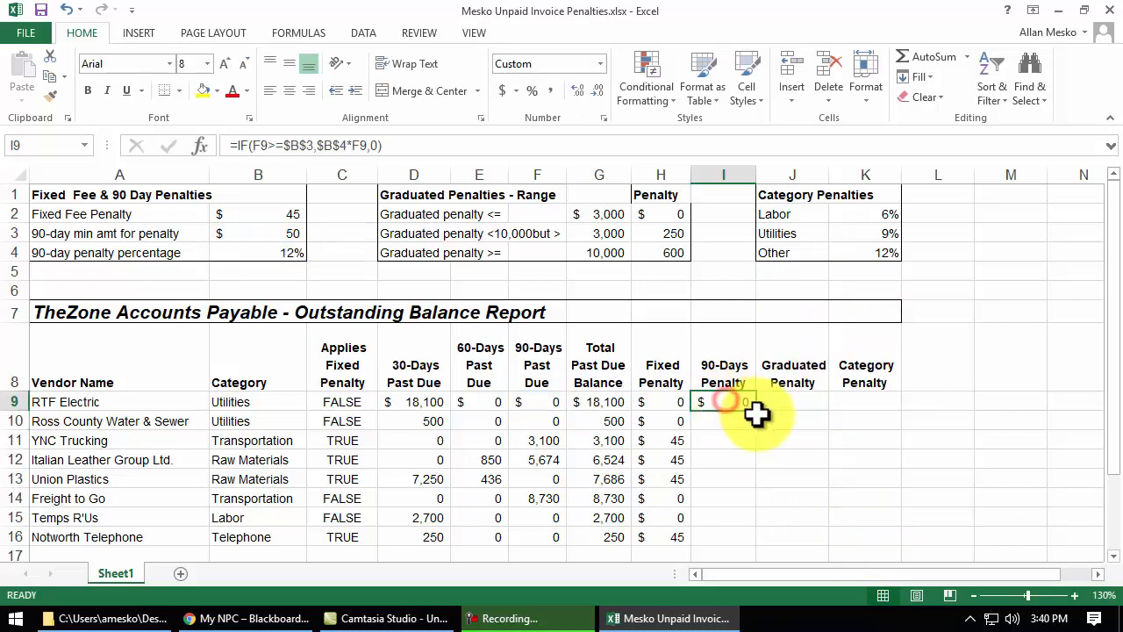
double_click(756, 411)
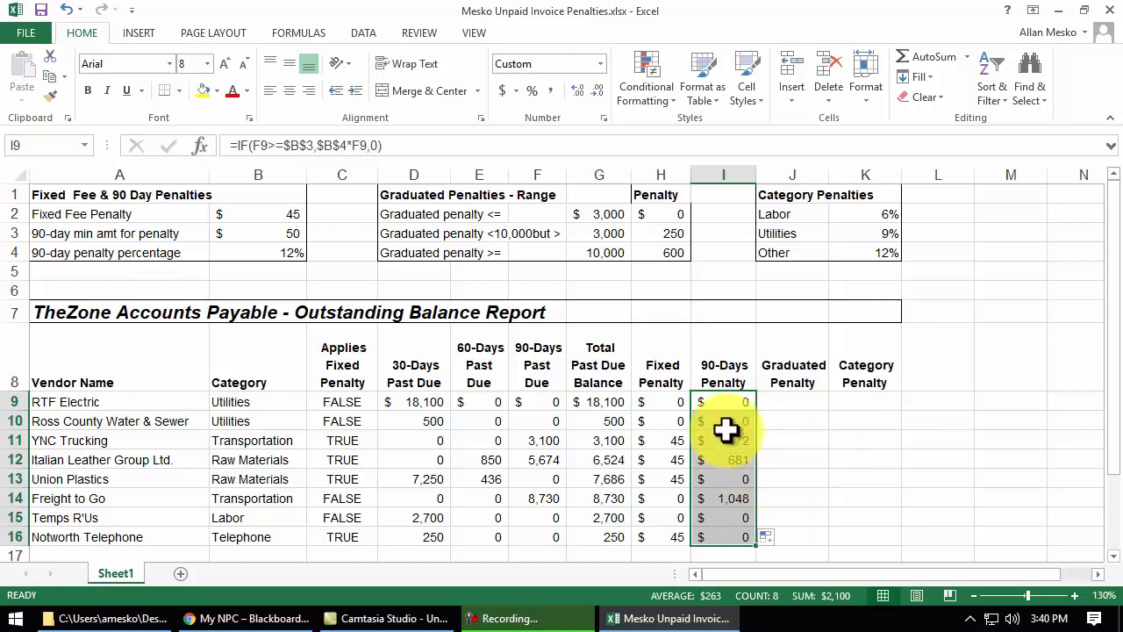
left_click_drag(732, 400, 721, 529)
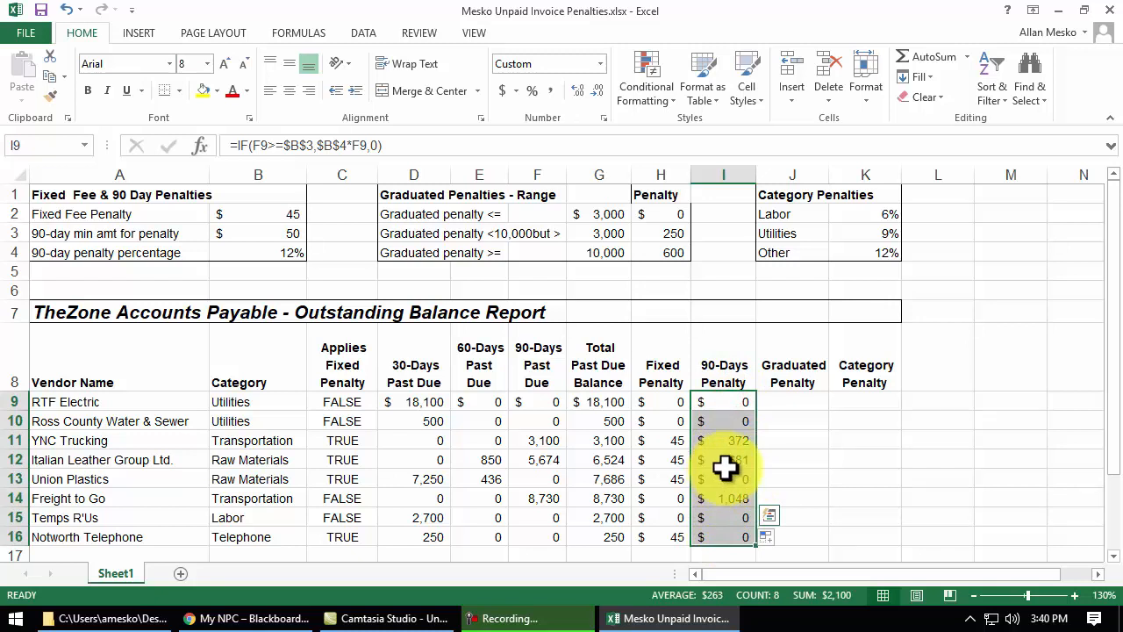
left_click_drag(736, 406, 725, 531)
left_click_drag(665, 422, 664, 480)
left_click_drag(343, 405, 360, 542)
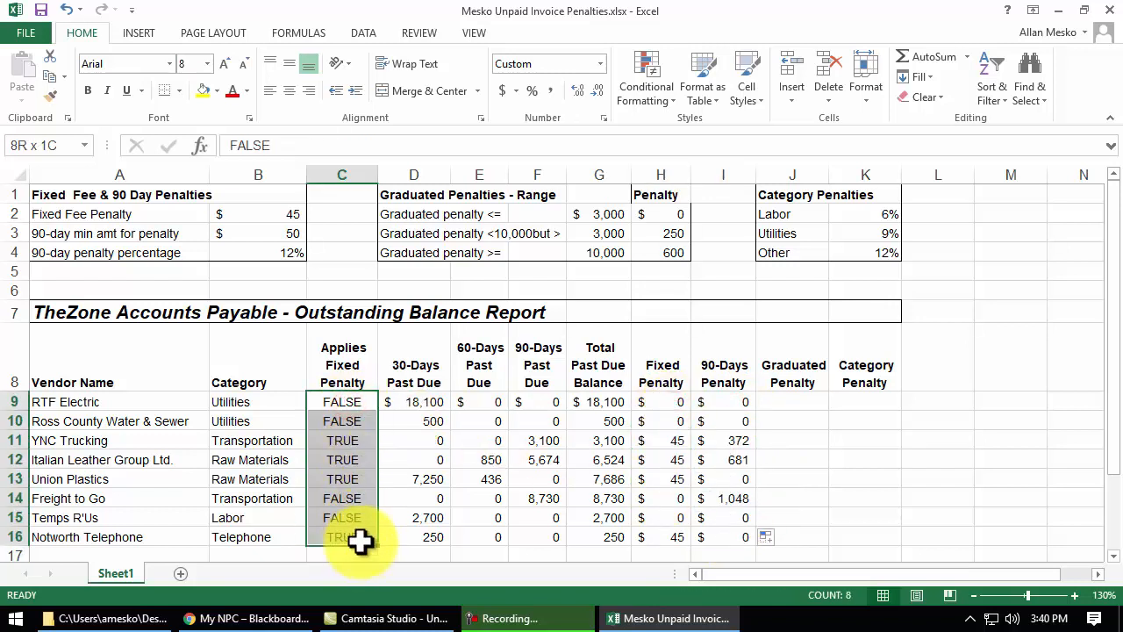
left_click_drag(680, 443, 680, 533)
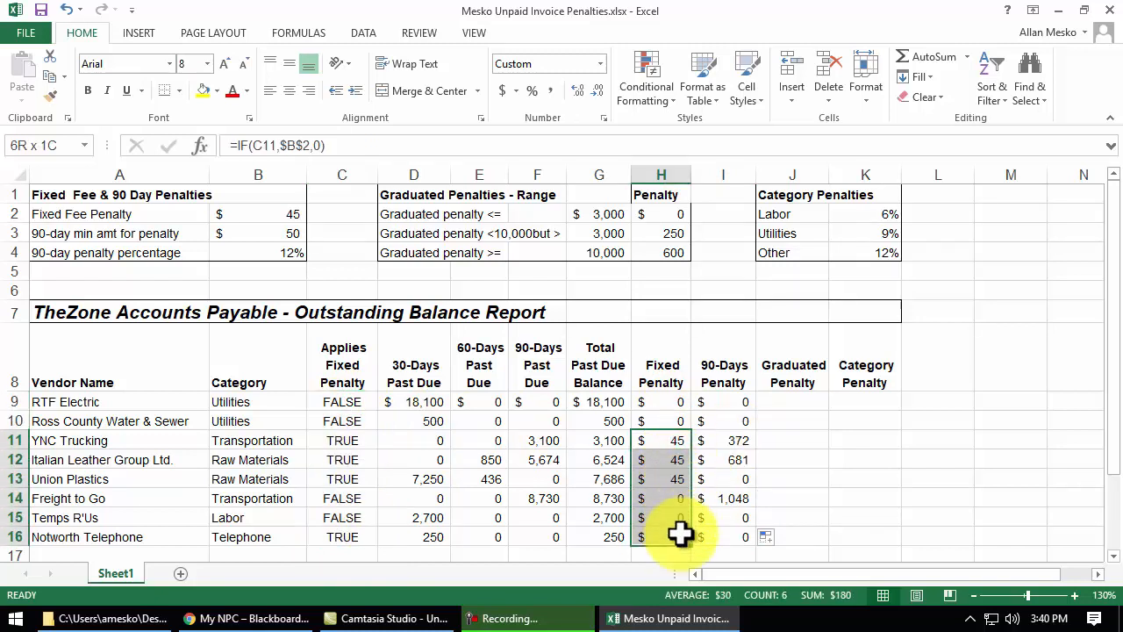
left_click(933, 437)
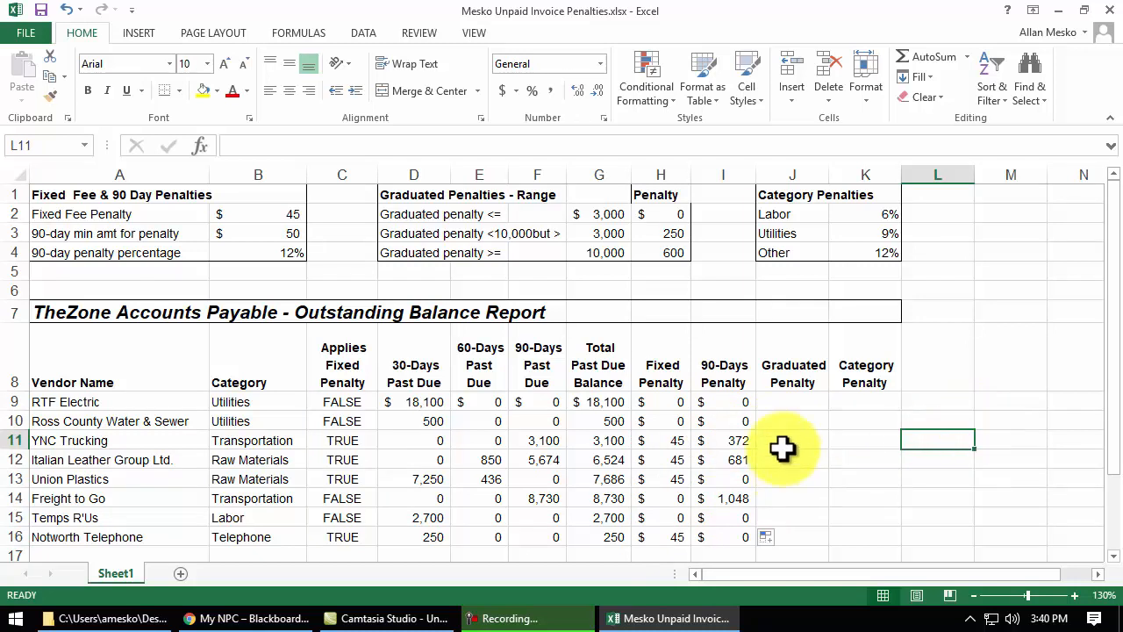
Review the fixed and 90-day penalties for rows 11 and 12, the Total Past Due Balance column and its SUM formula in G9.
left_click_drag(729, 441, 737, 465)
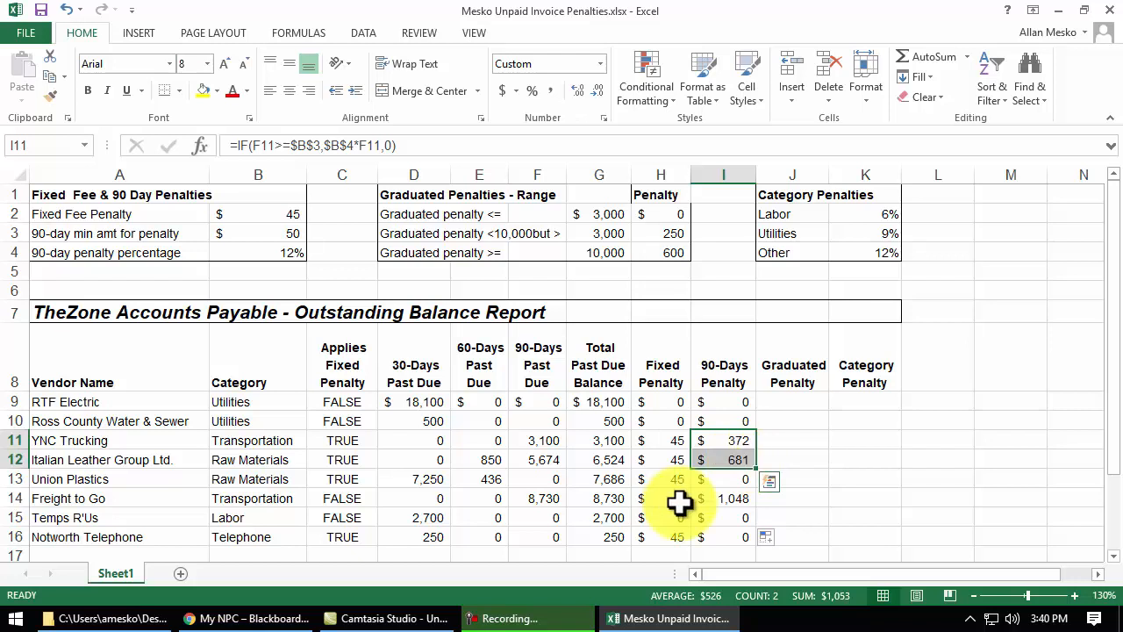
left_click_drag(670, 439, 740, 459)
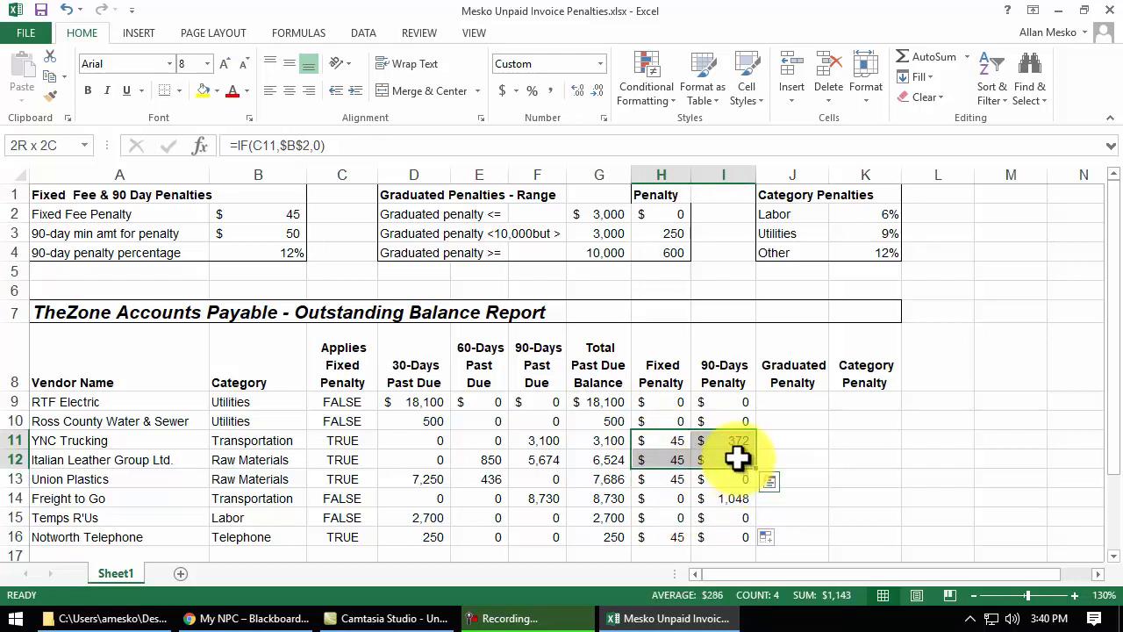
left_click(788, 403)
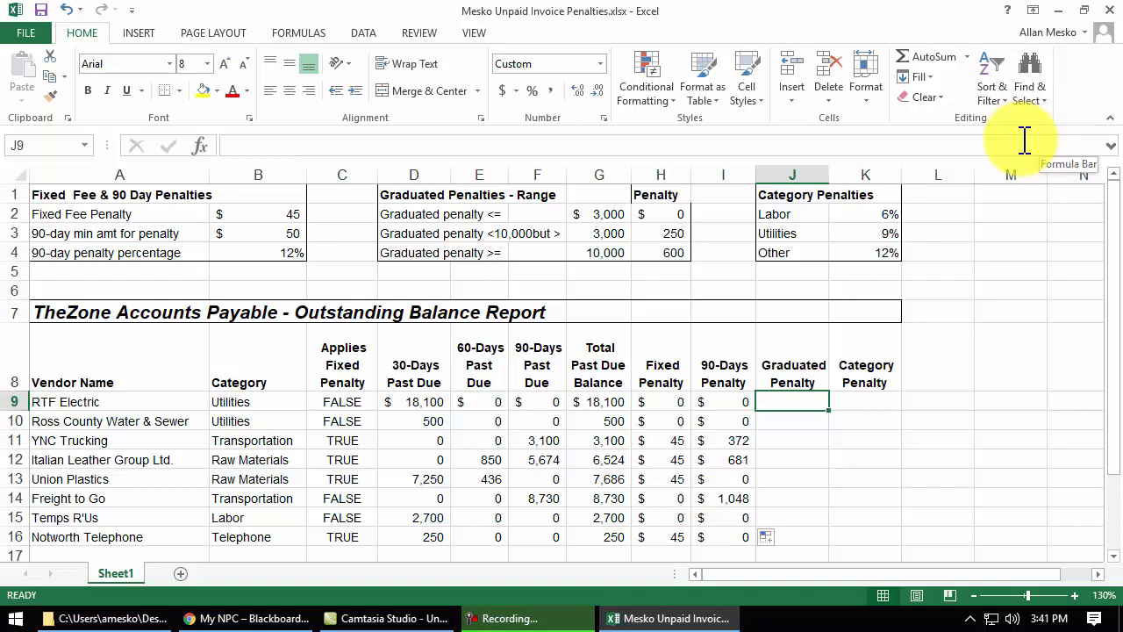
left_click(608, 401)
left_click(609, 439)
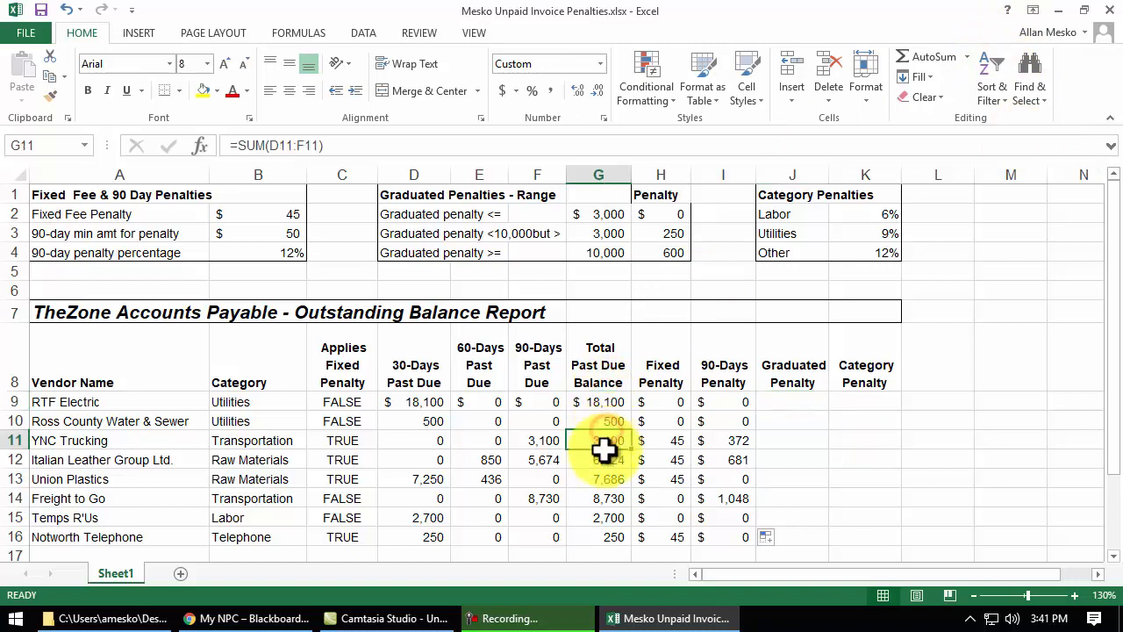
left_click(606, 456)
left_click(608, 482)
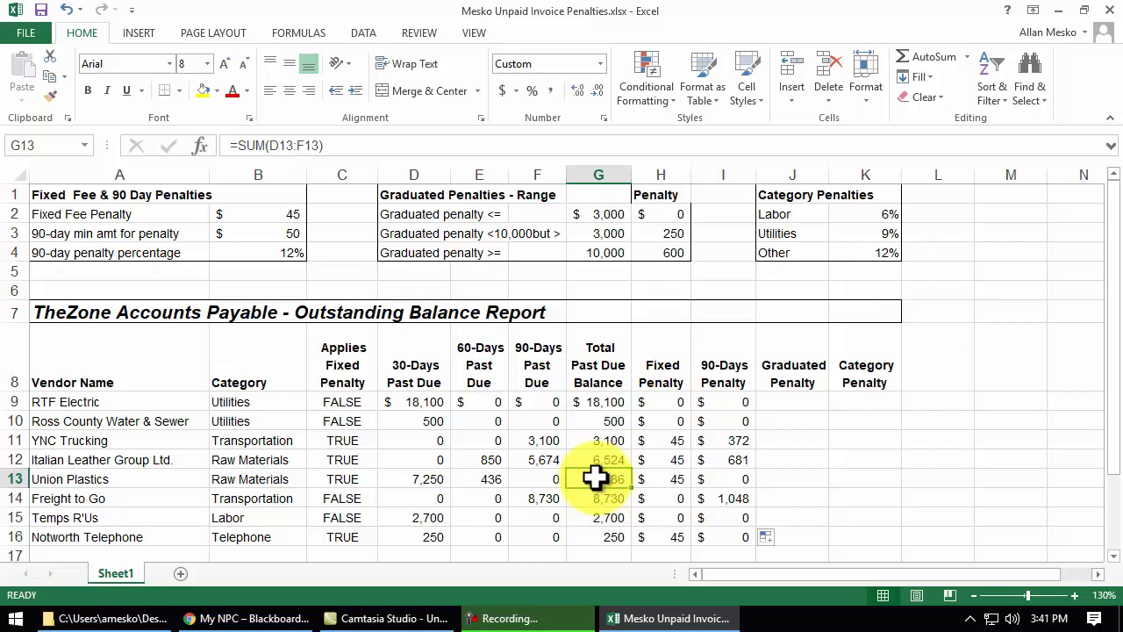
left_click(598, 402)
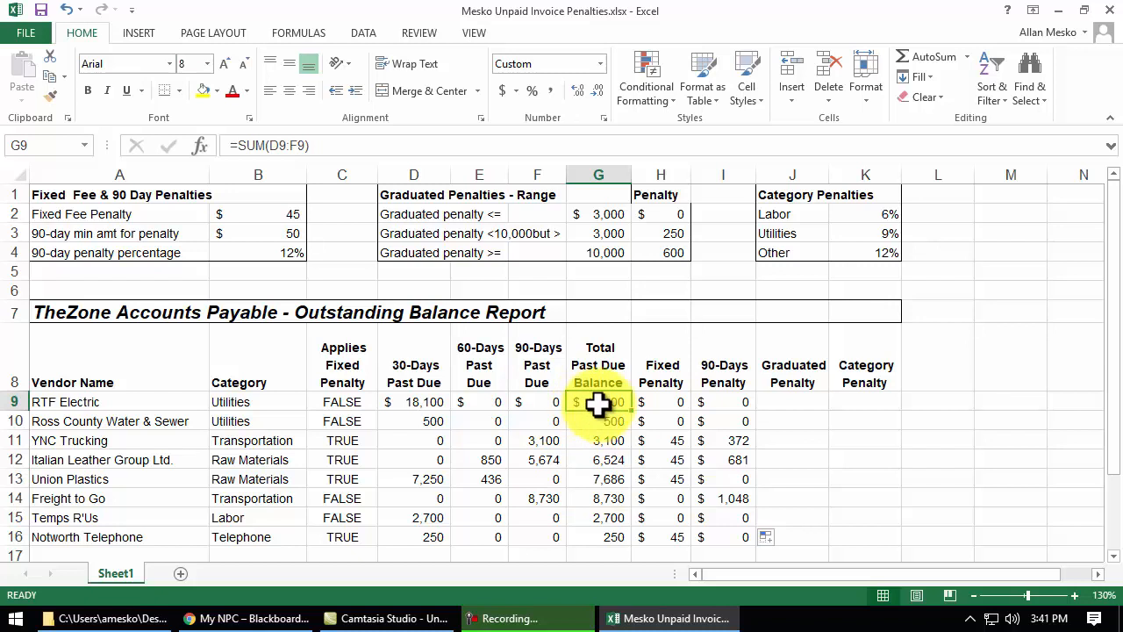
double_click(598, 402)
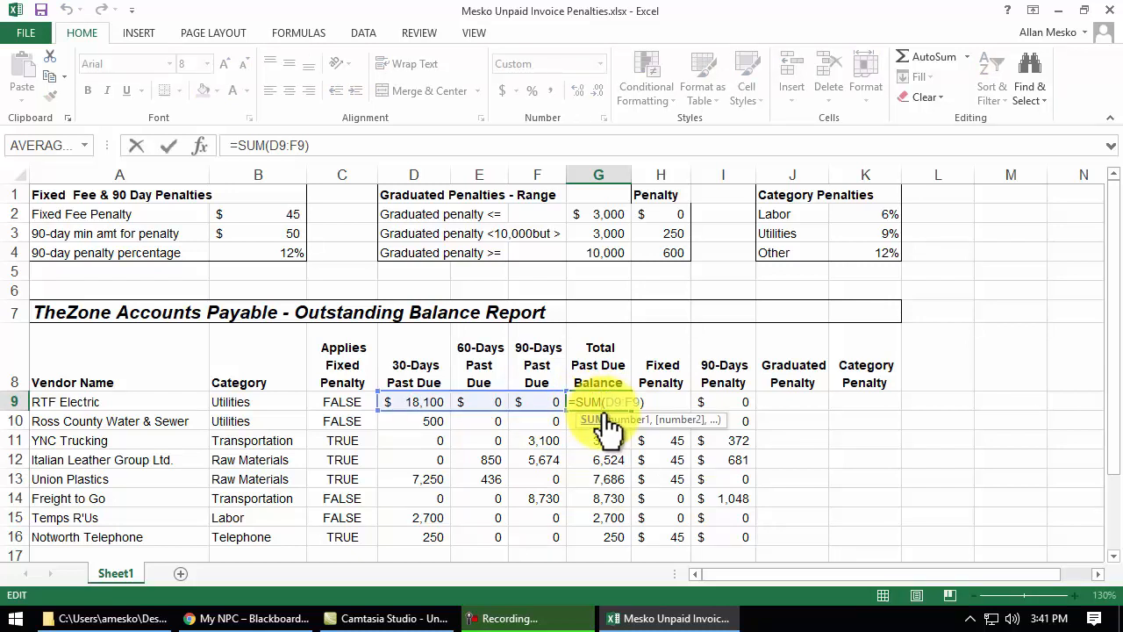
key("Escape")
Examine the graduated penalty ranges and amounts in D1:H4 that apply to the Graduated Penalty column.
left_click(798, 399)
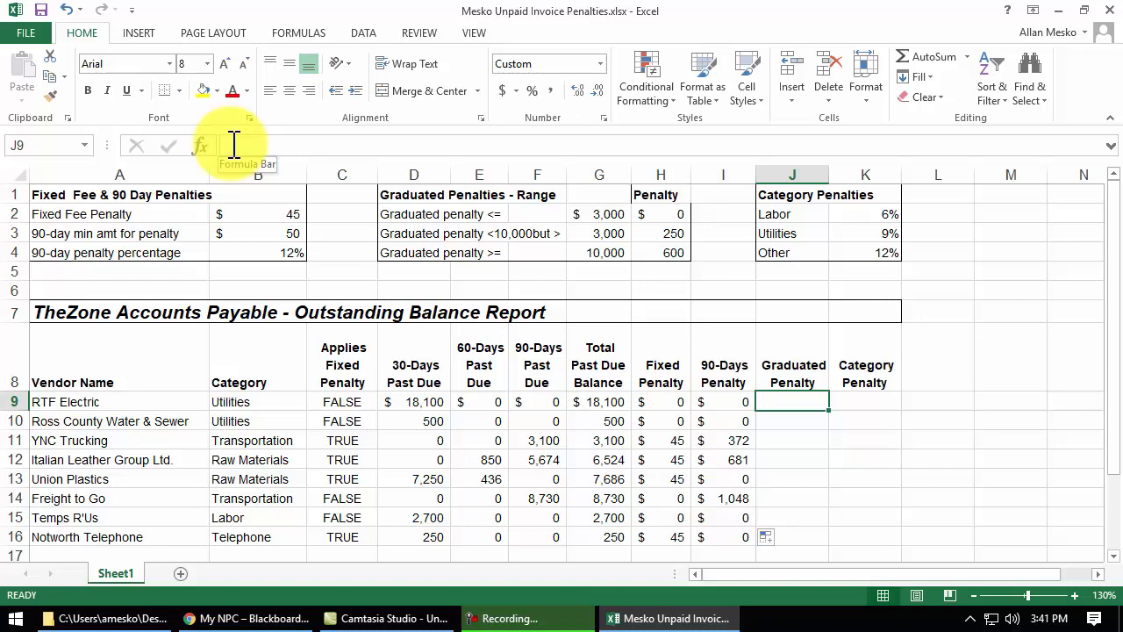
left_click_drag(403, 196, 635, 246)
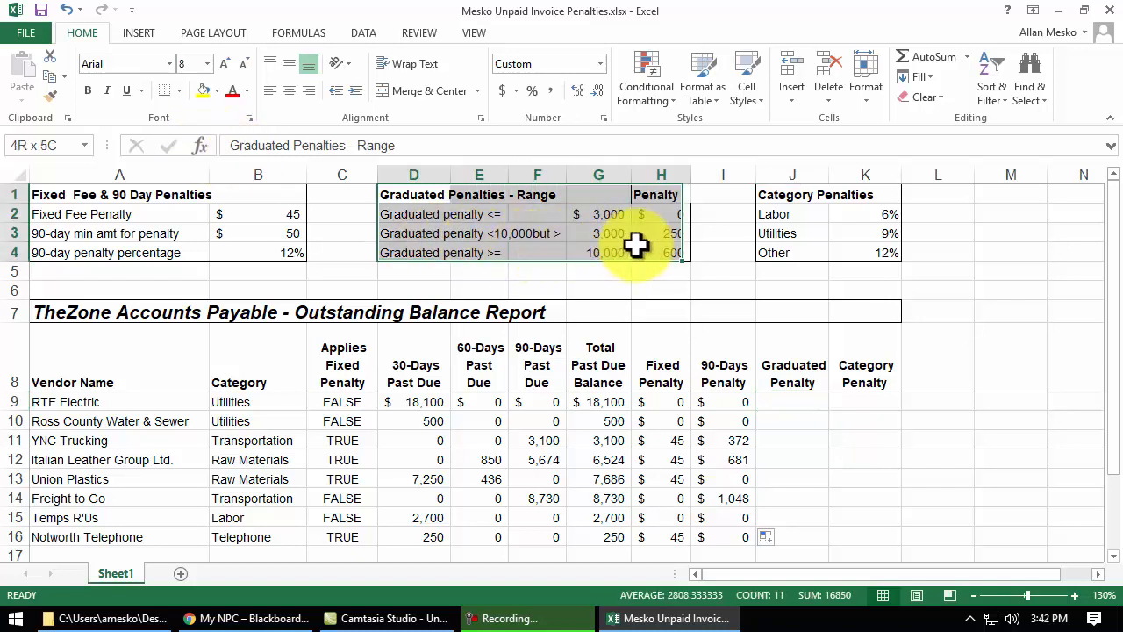
left_click(609, 242)
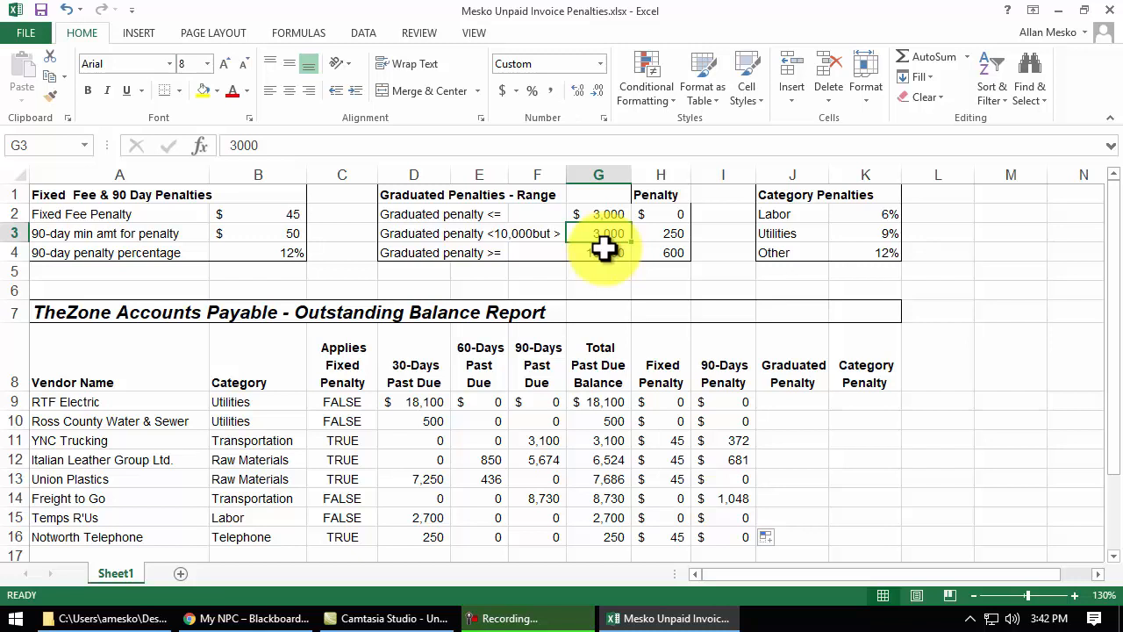
Begin an IF formula in J9 for RTF Electric's graduated penalty with the test G9>=$G$4 and $H$4 as the true value.
left_click(786, 400)
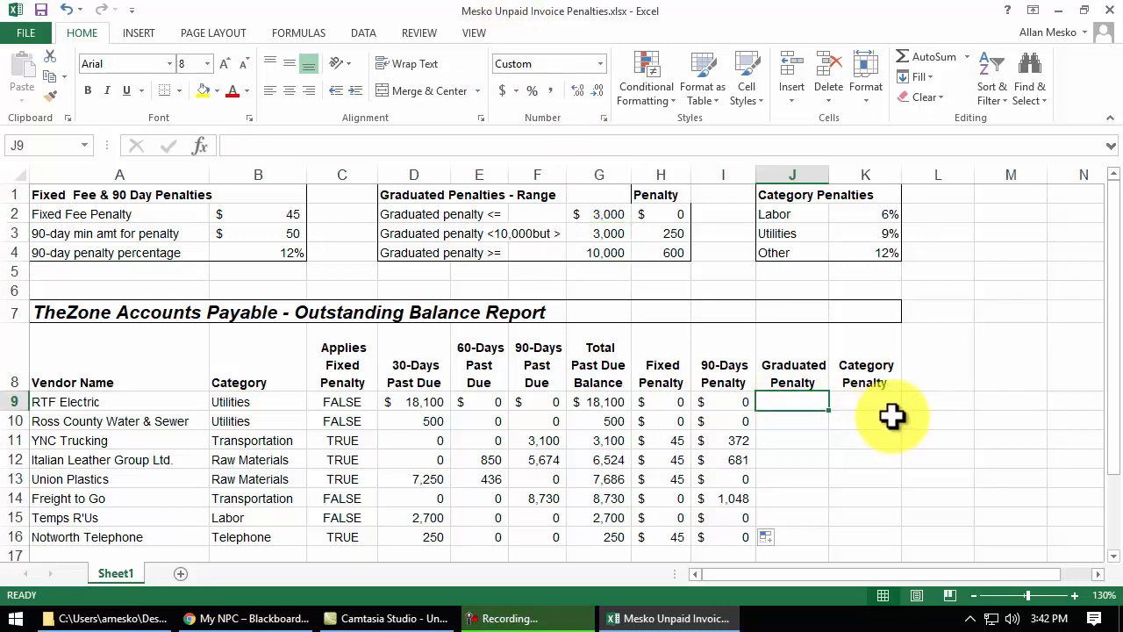
type("=")
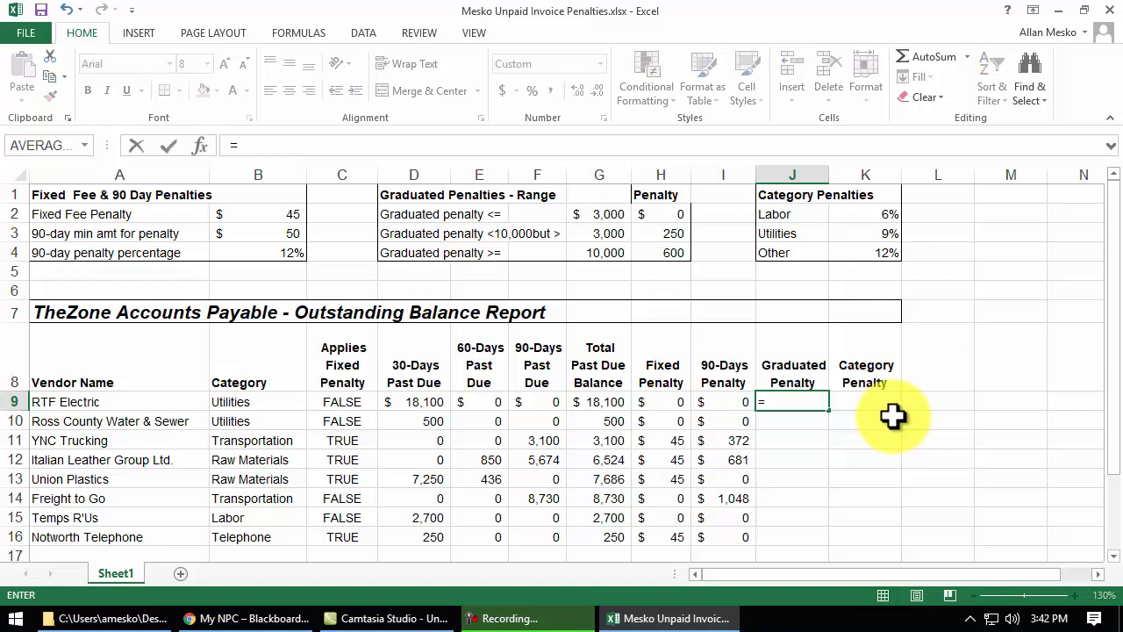
type("if(")
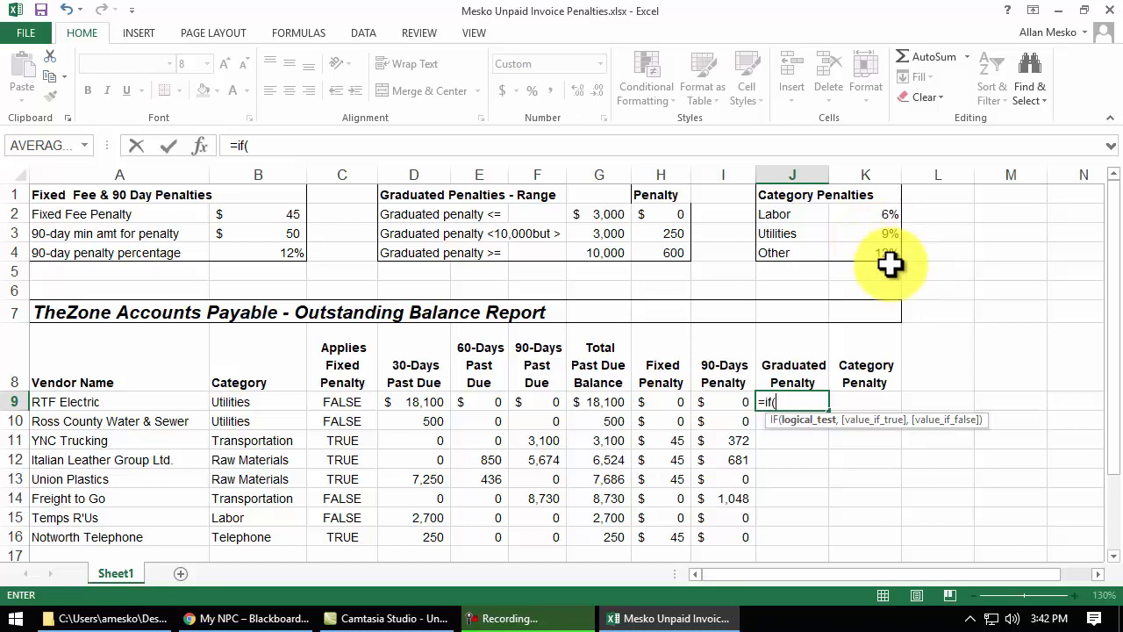
left_click(599, 401)
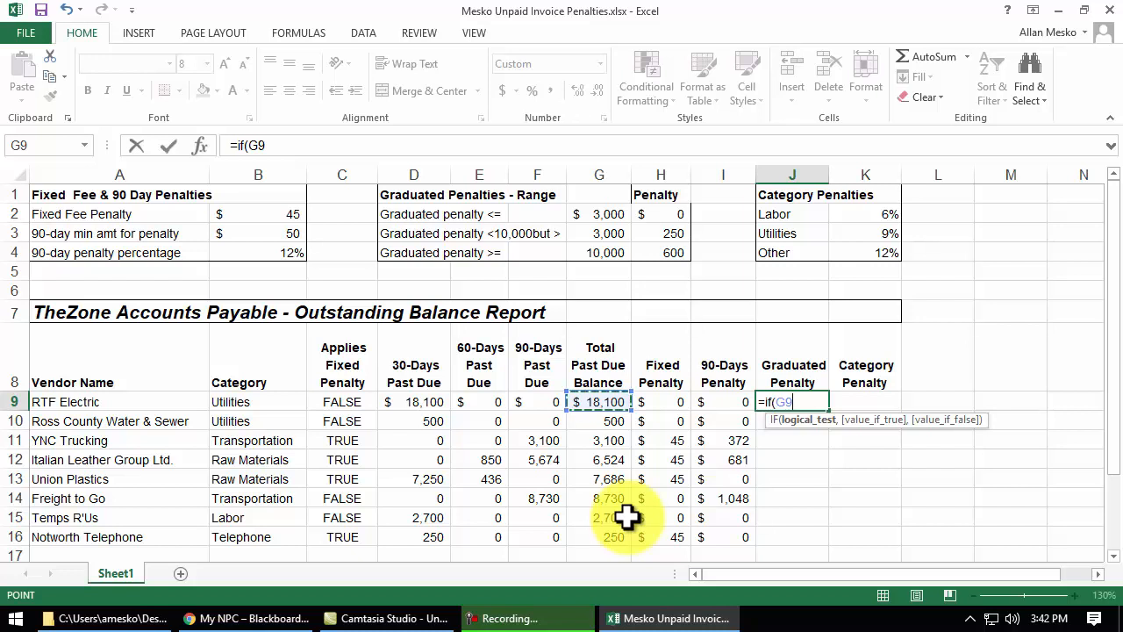
type(">=")
left_click(604, 253)
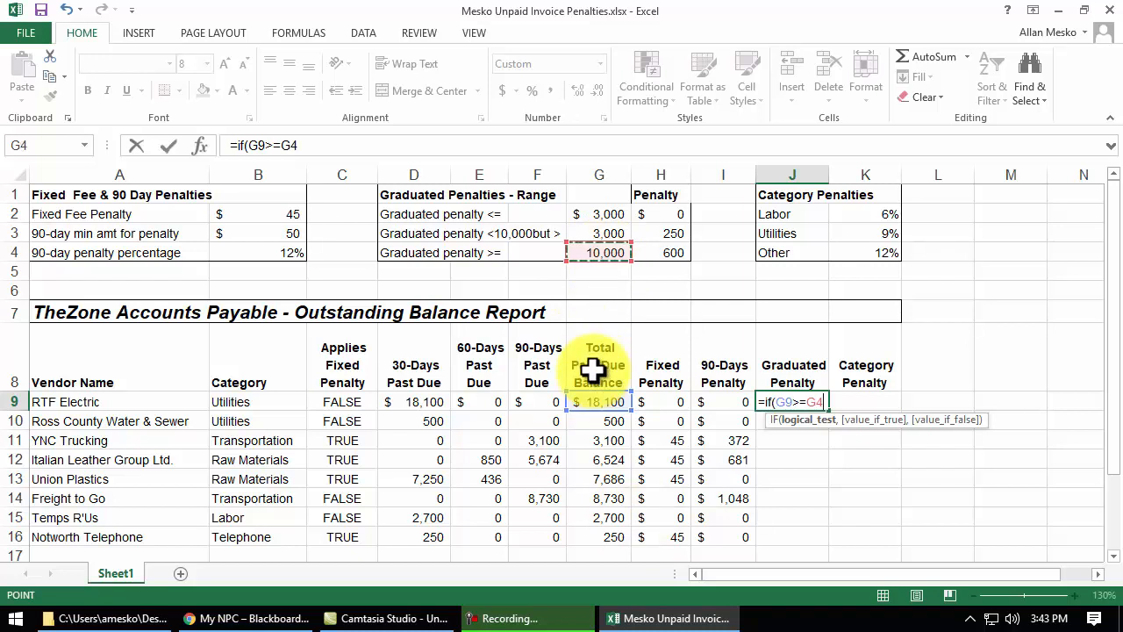
key("F4")
type(",")
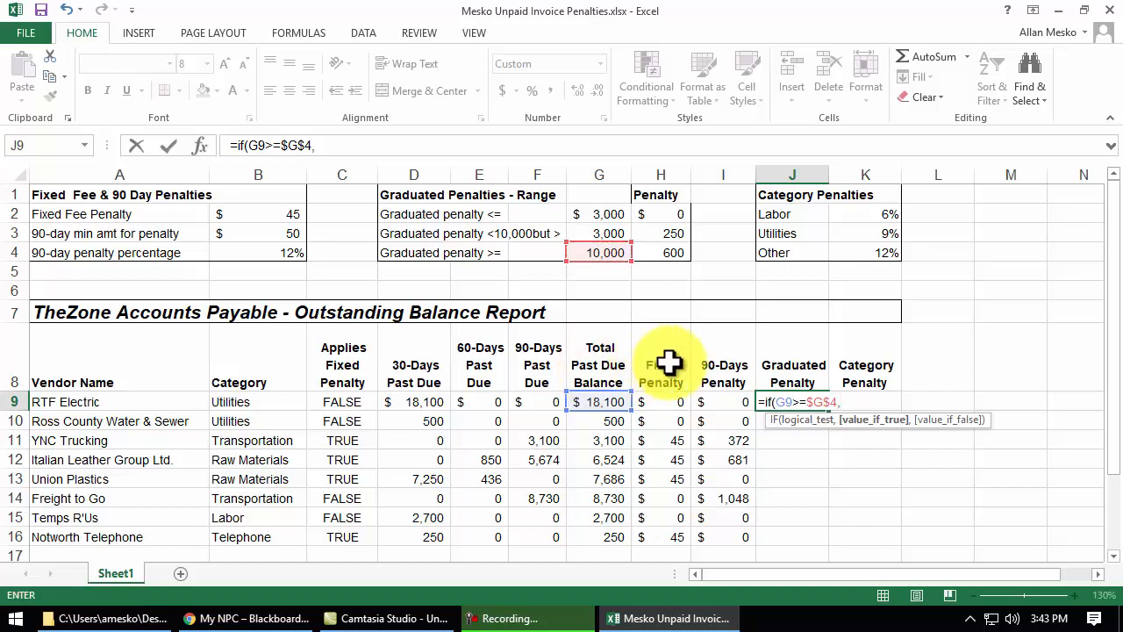
left_click(660, 253)
key("F4")
type(",")
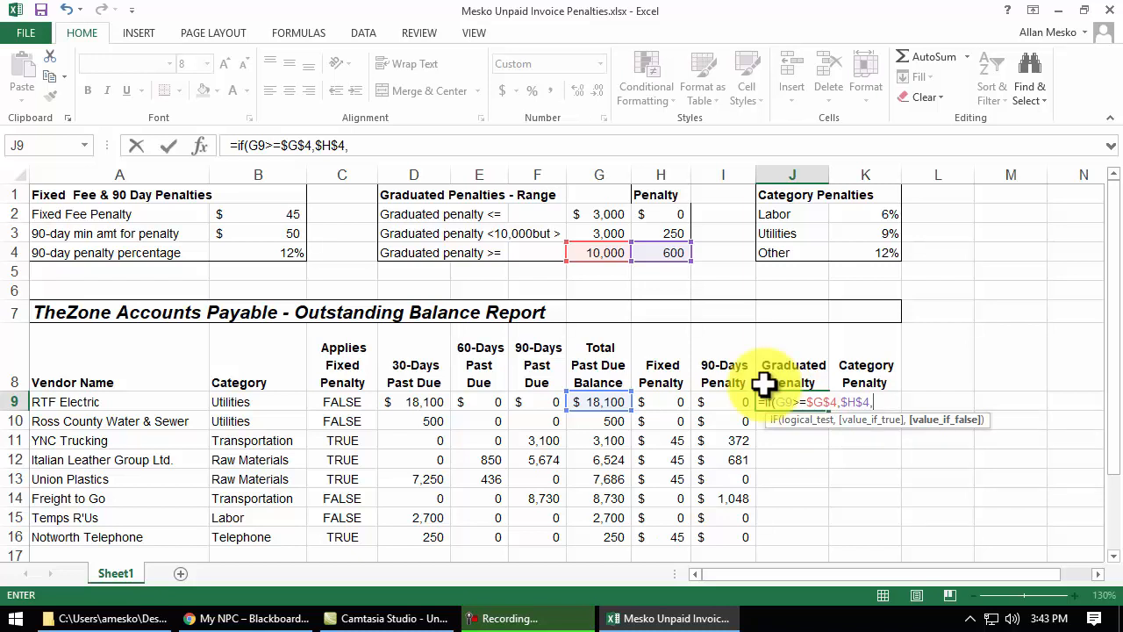
Complete the J9 formula with a nested IF as the false value, testing G9>$G$3 and returning $H$3 if true and 0 otherwise.
type("if(")
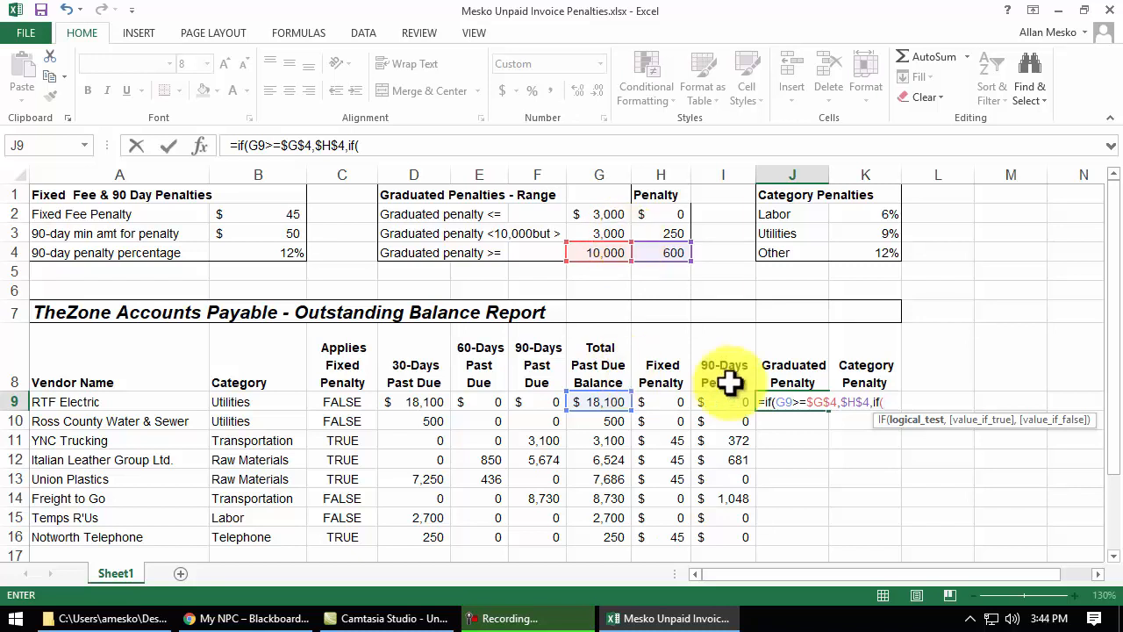
left_click(622, 404)
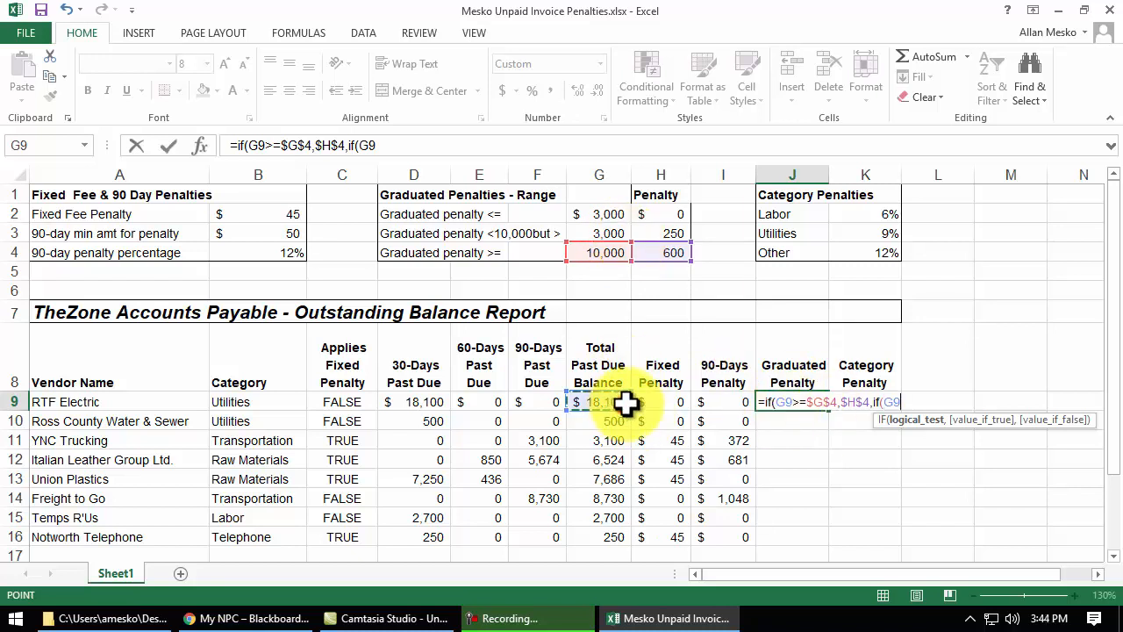
type(">")
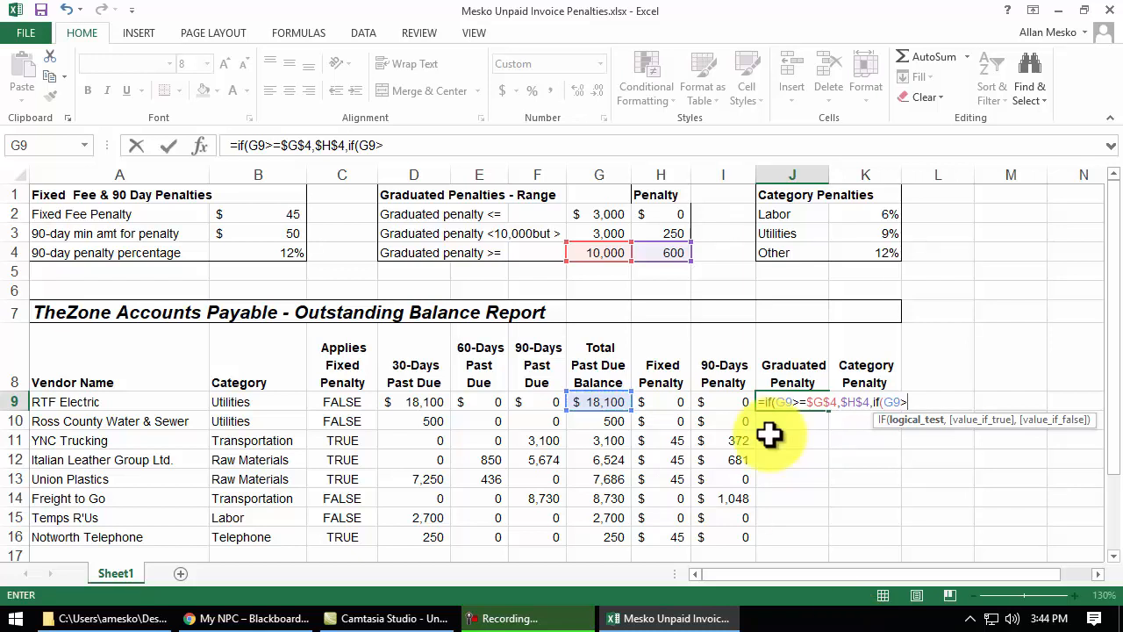
left_click(606, 232)
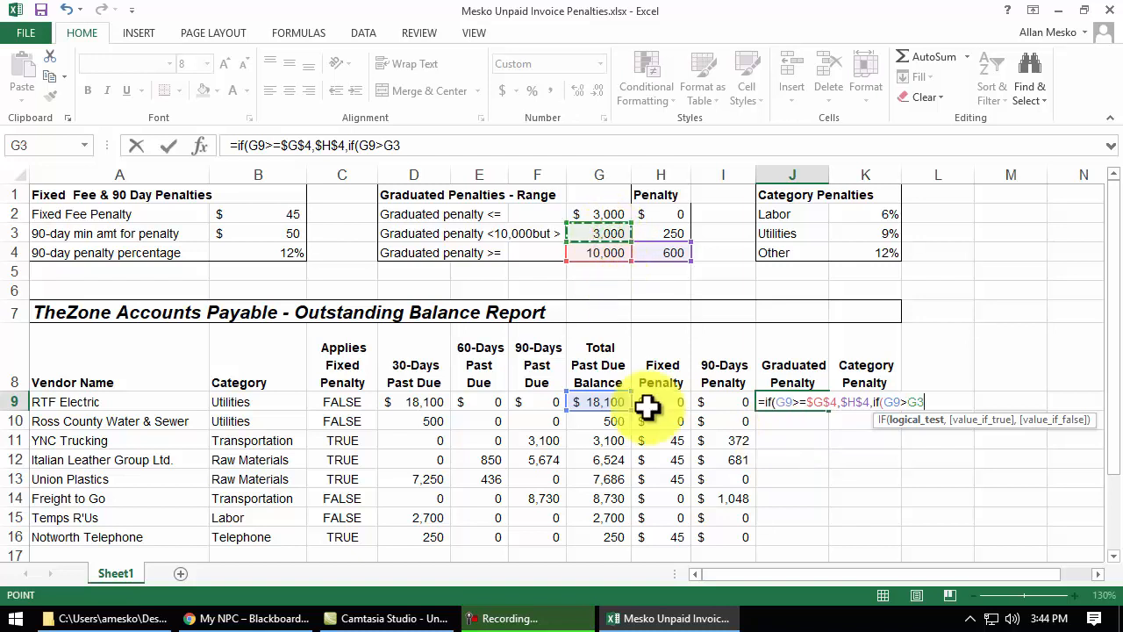
key("F4")
type(",")
left_click(675, 235)
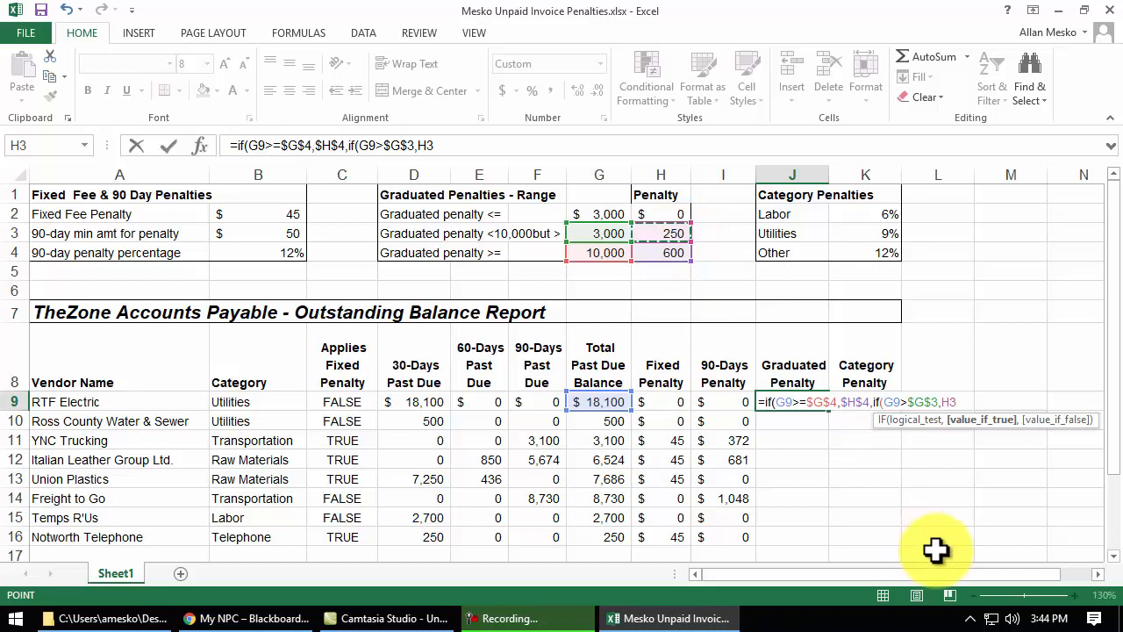
key("F4")
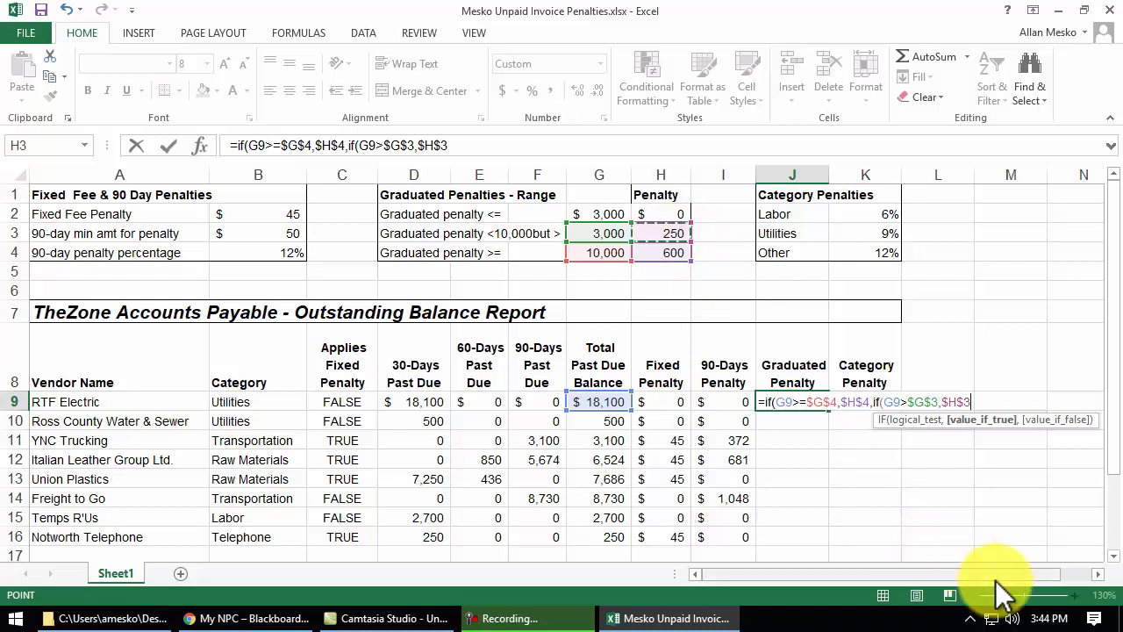
type(",")
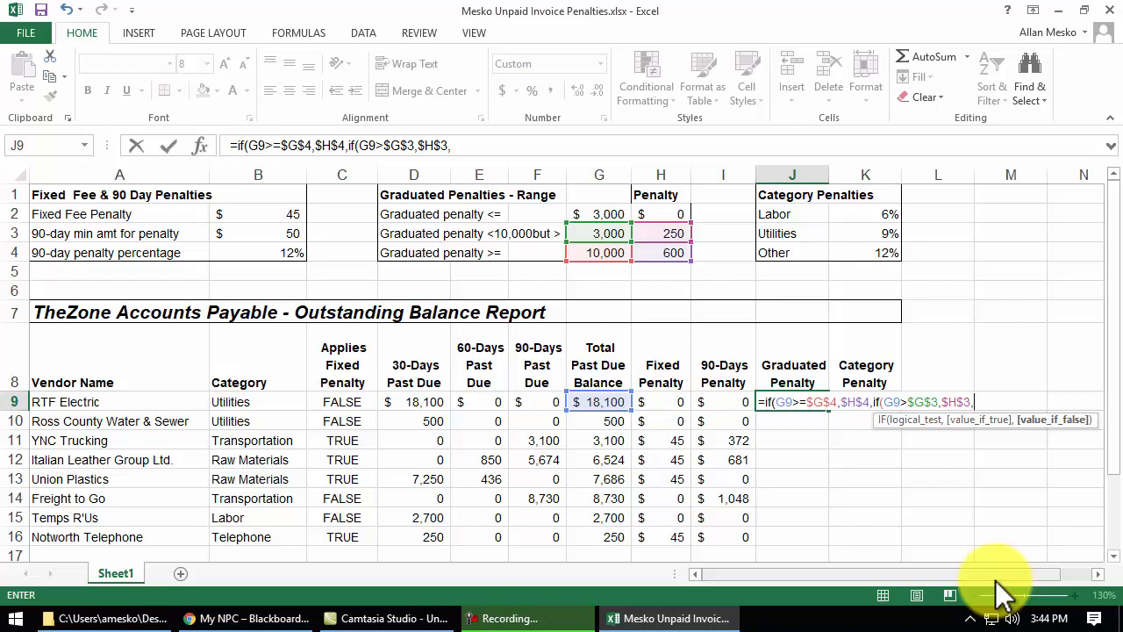
type("0")
type("))")
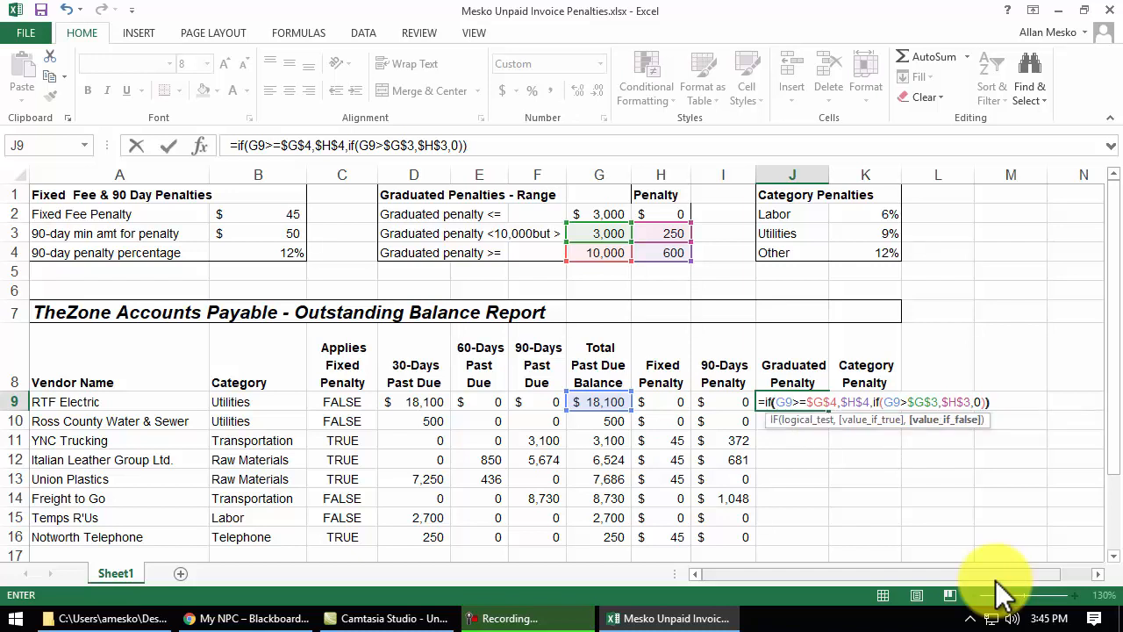
key("Return")
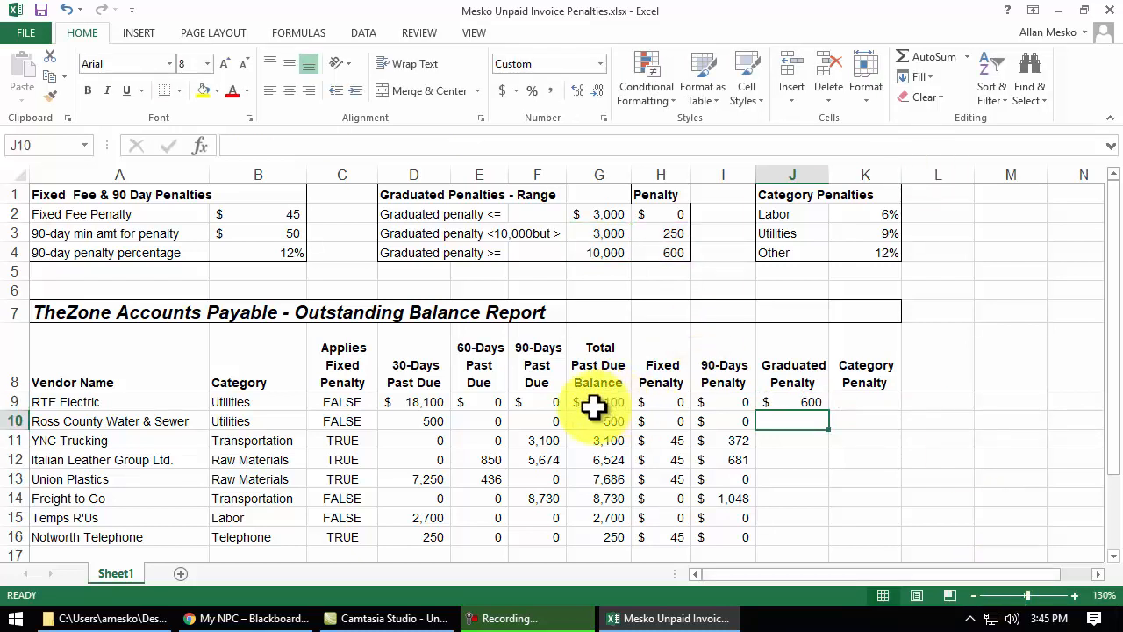
Copy the graduated penalty formula from J9 down through J16 and check the copied formula in J11.
left_click(799, 400)
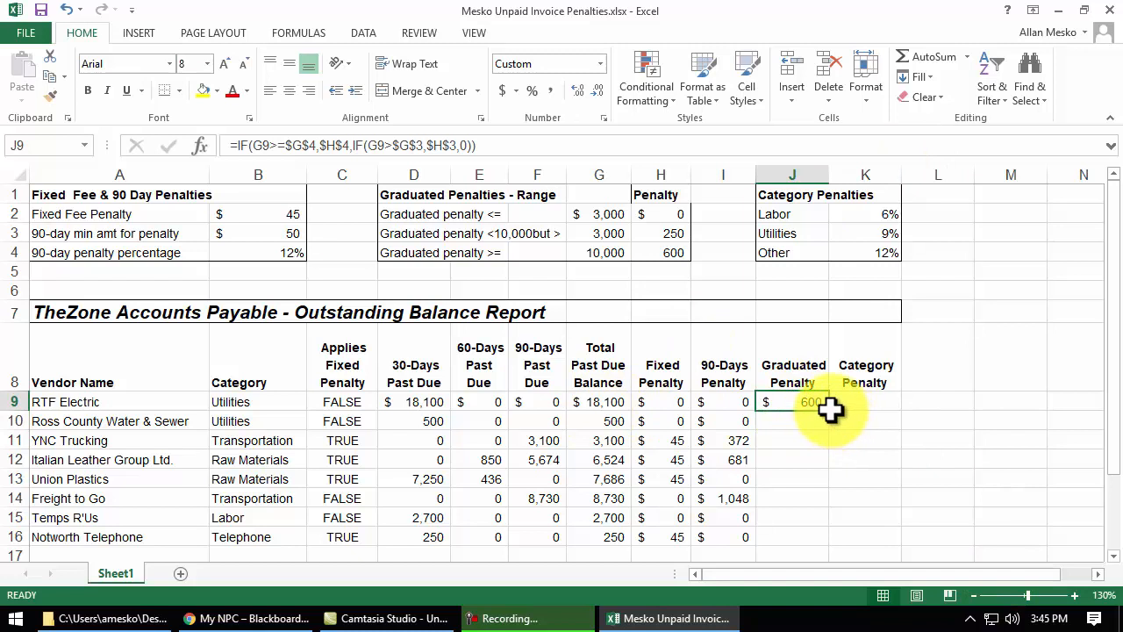
double_click(828, 410)
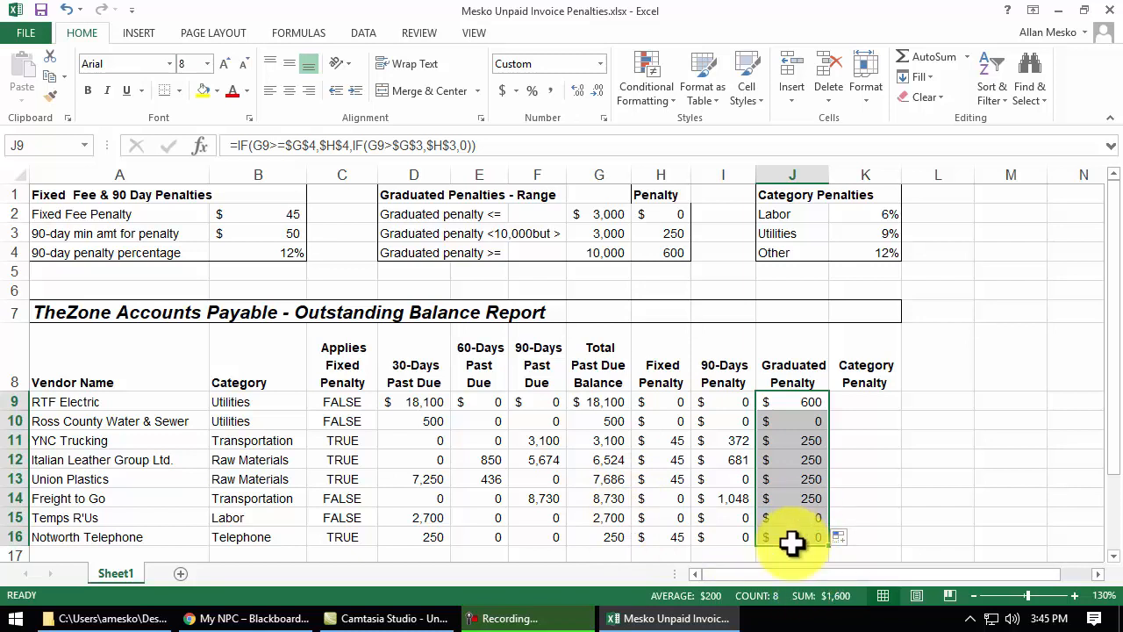
left_click(792, 441)
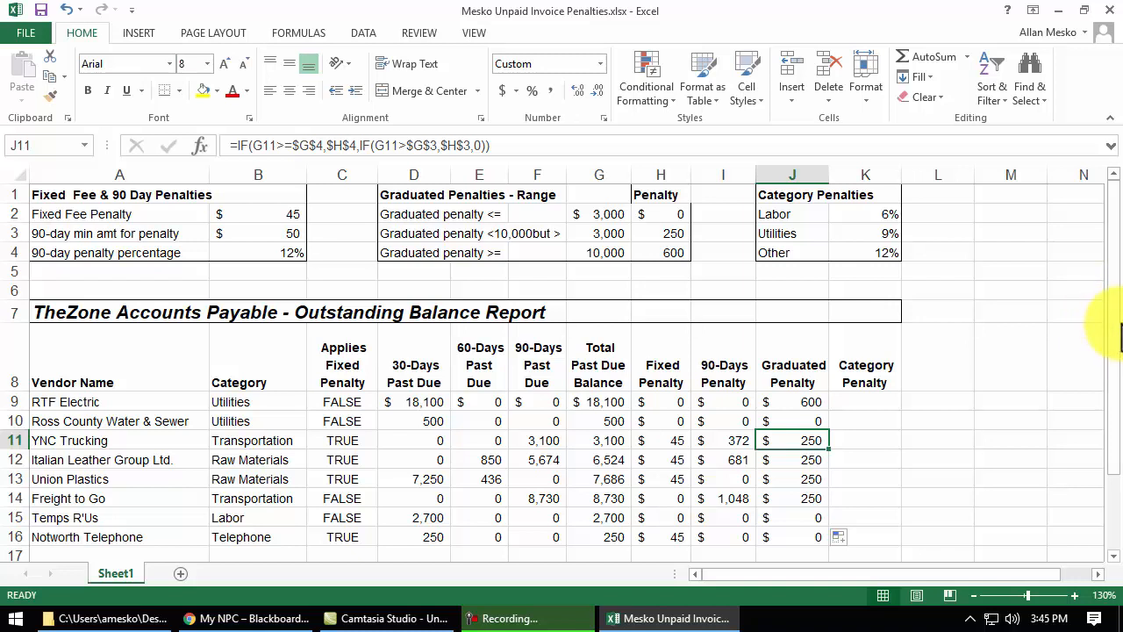
Review the vendor categories in column B and the Labor, Utilities and Other rates in the Category Penalties table J1:K4.
left_click(867, 400)
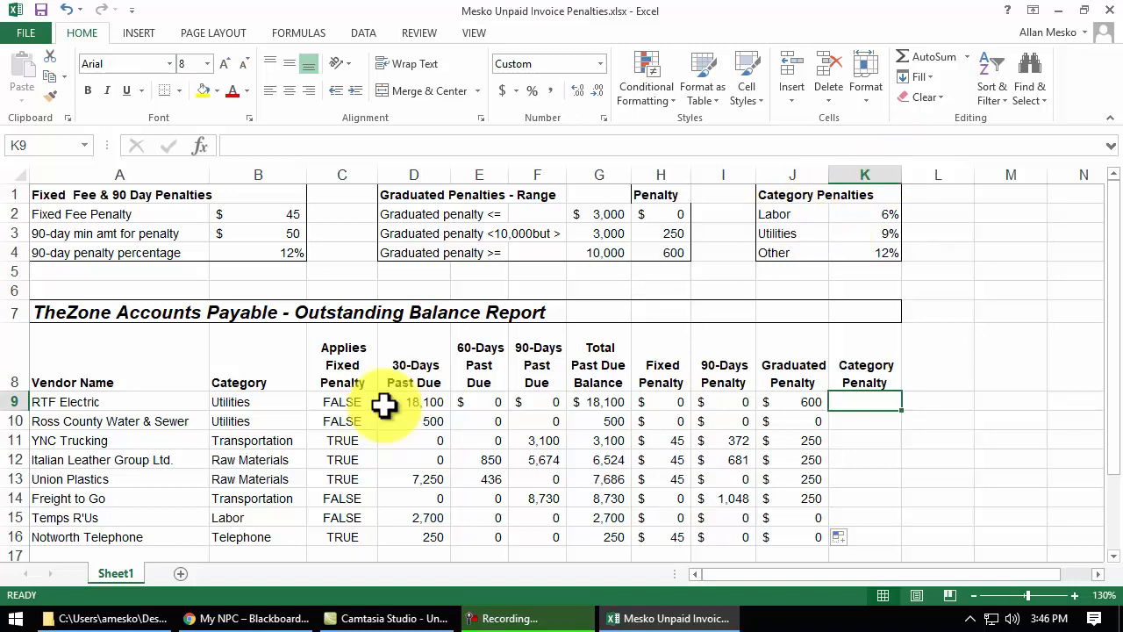
left_click(249, 518)
left_click(266, 400)
left_click(267, 423)
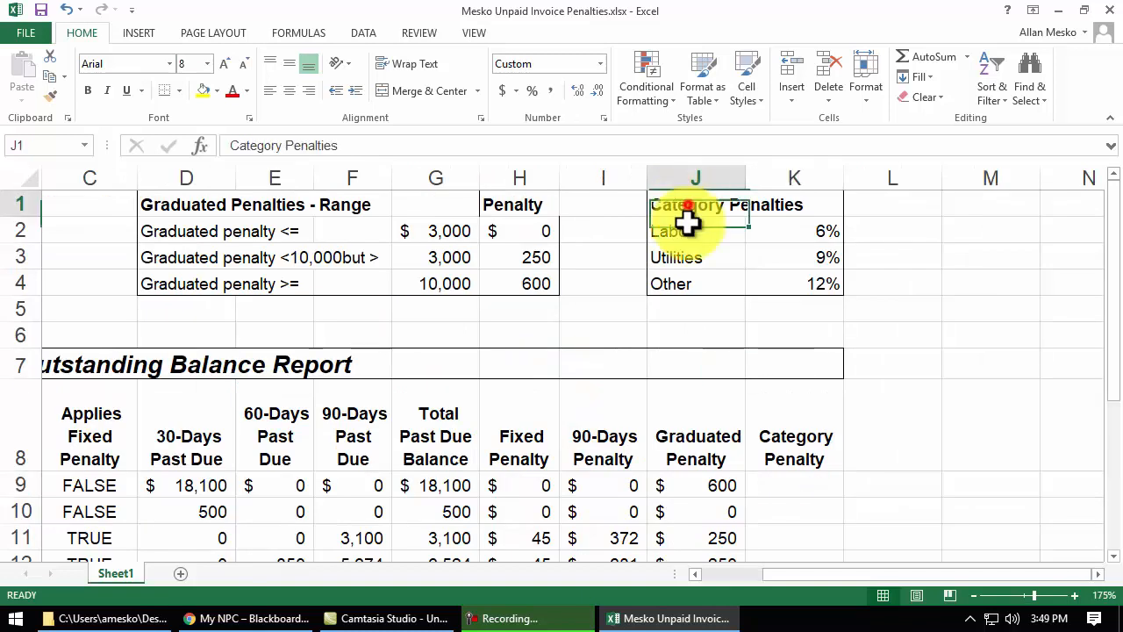
left_click_drag(685, 221, 805, 303)
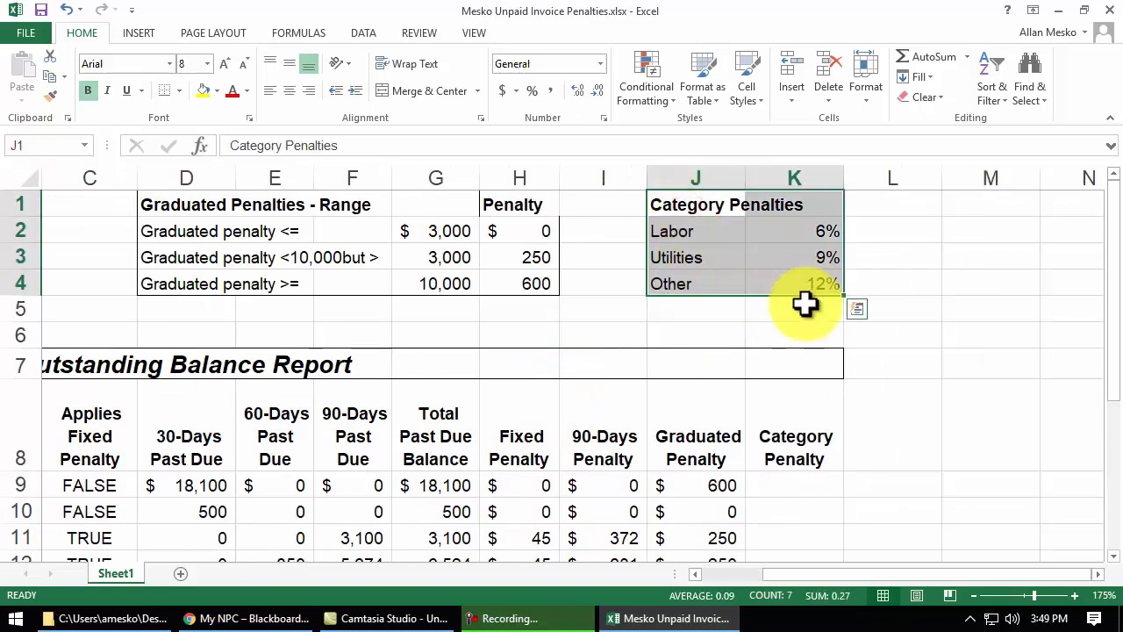
left_click(696, 231)
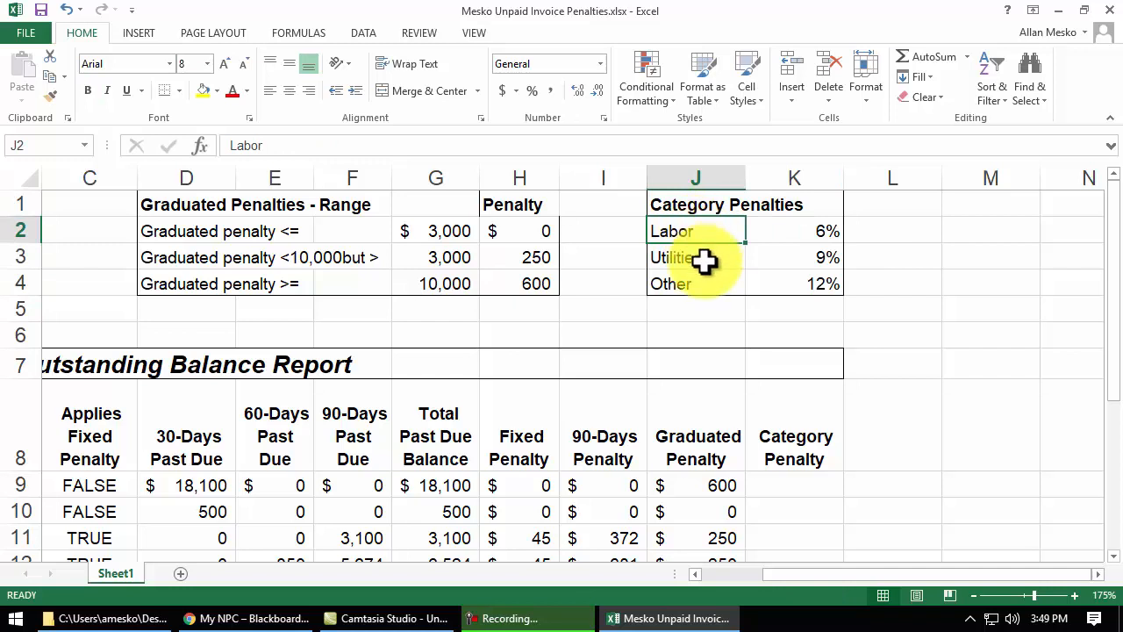
left_click(708, 260)
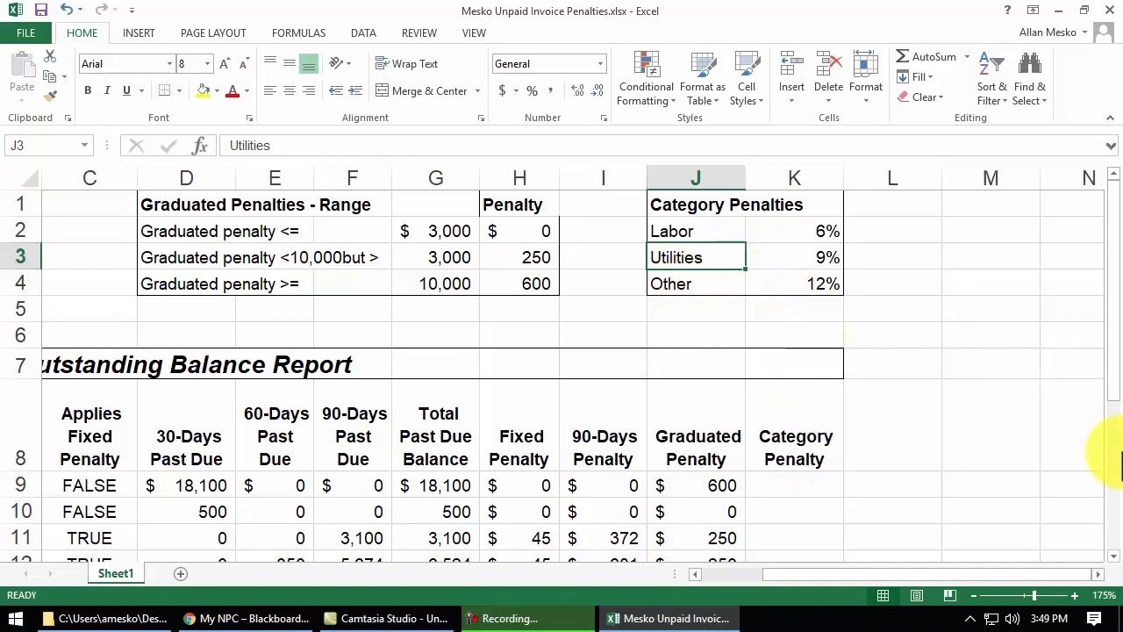
Begin an IF formula in K9 for RTF Electric's category penalty with the logical test B9=$J$2.
left_click(791, 484)
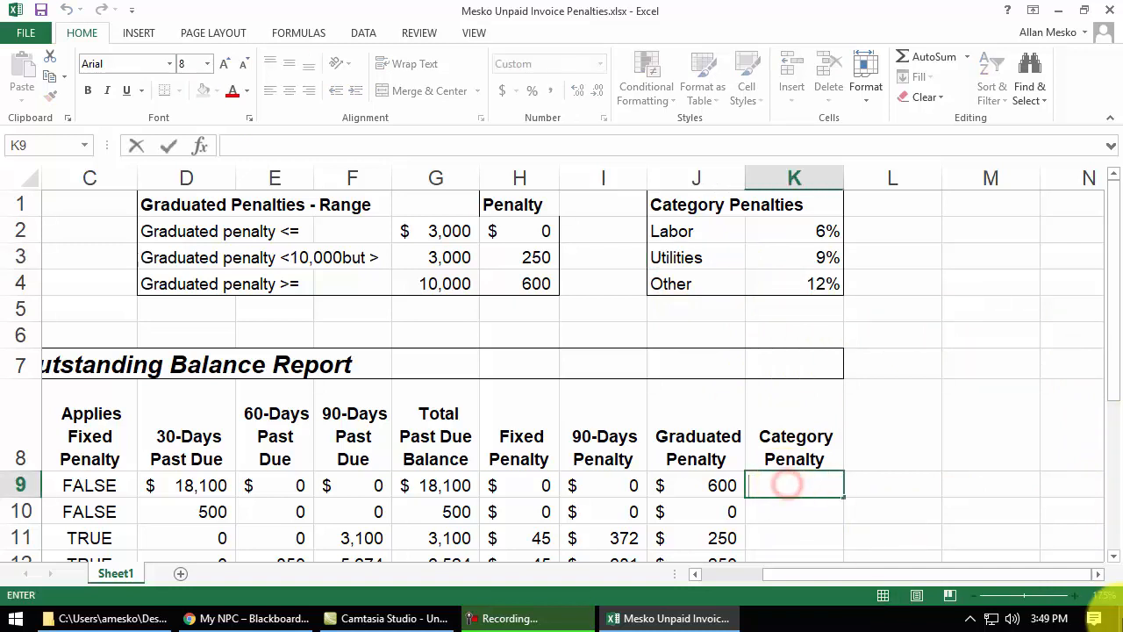
type("=")
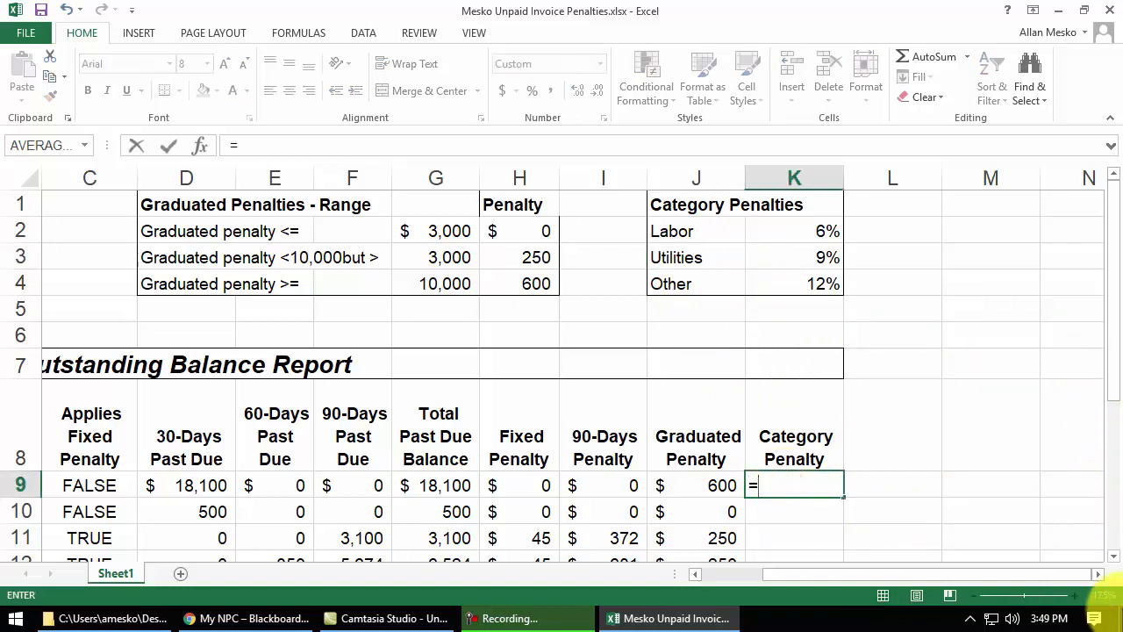
type("if")
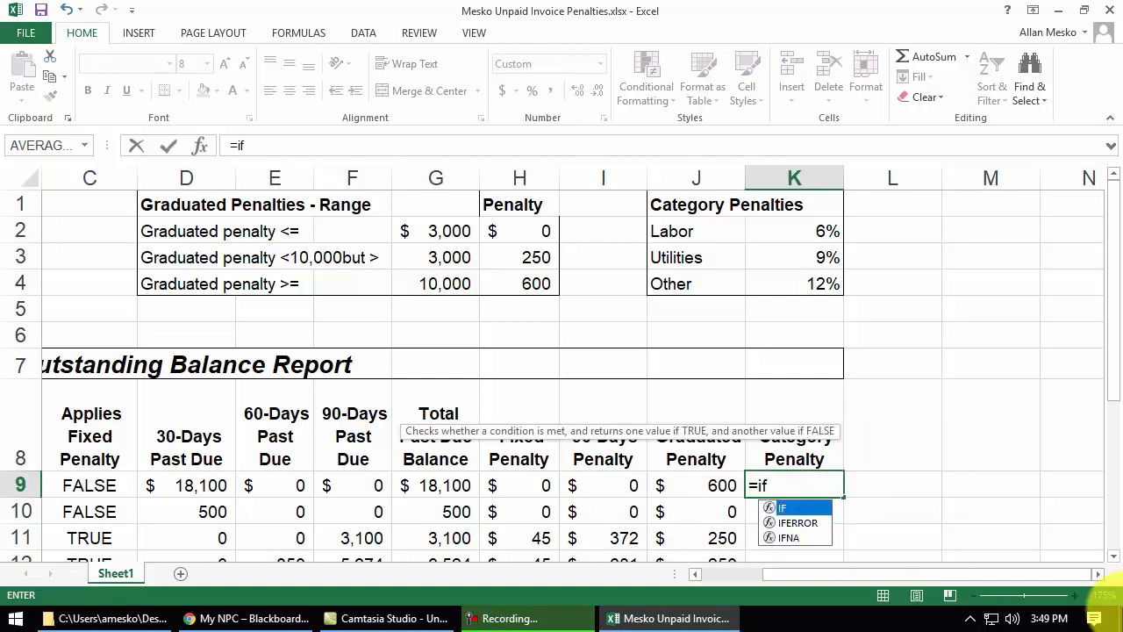
type("(")
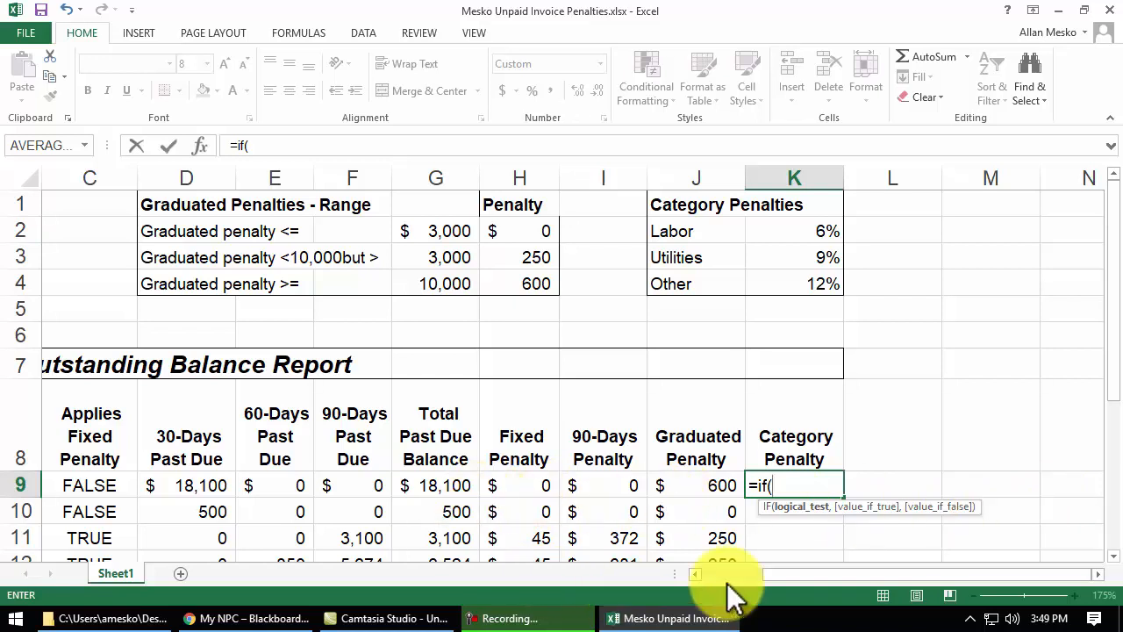
left_click(695, 573)
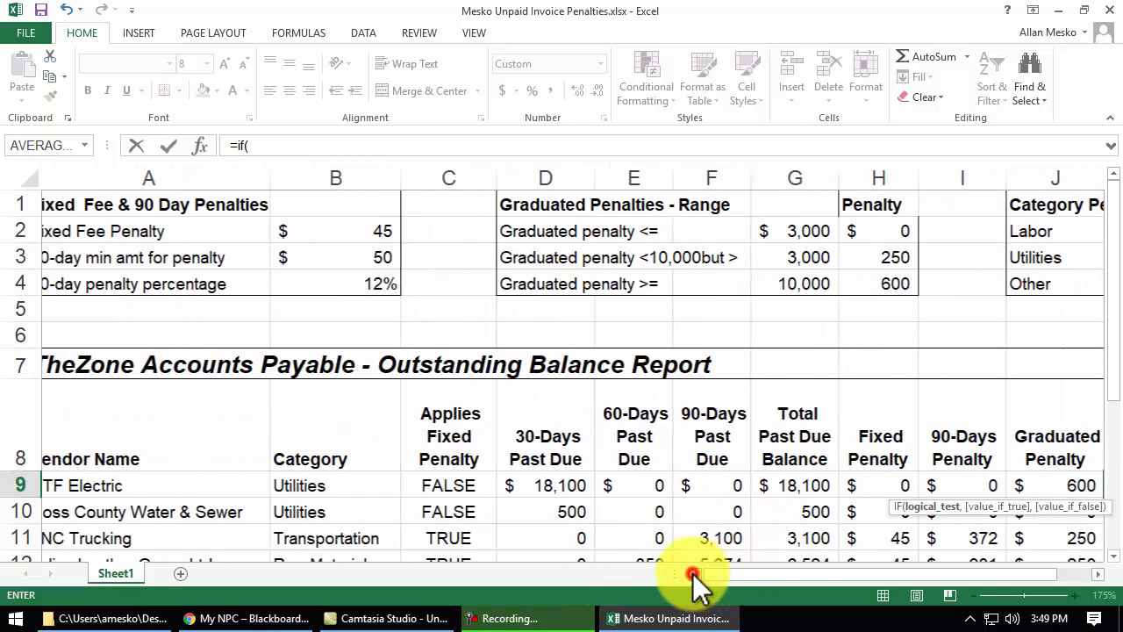
left_click(362, 487)
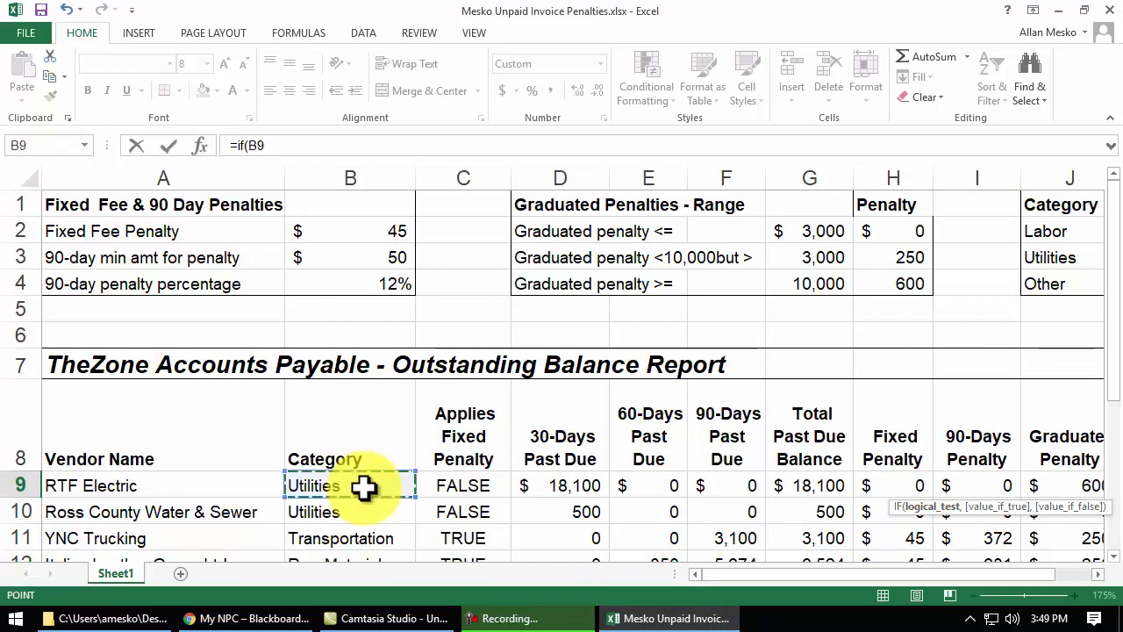
left_click(1098, 574)
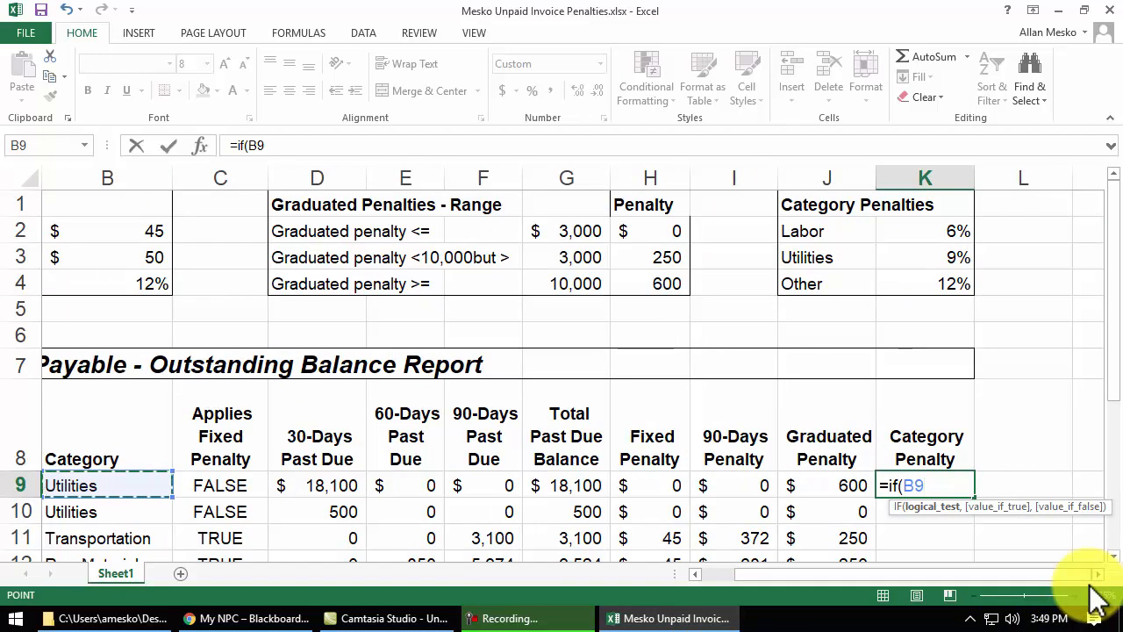
type("=")
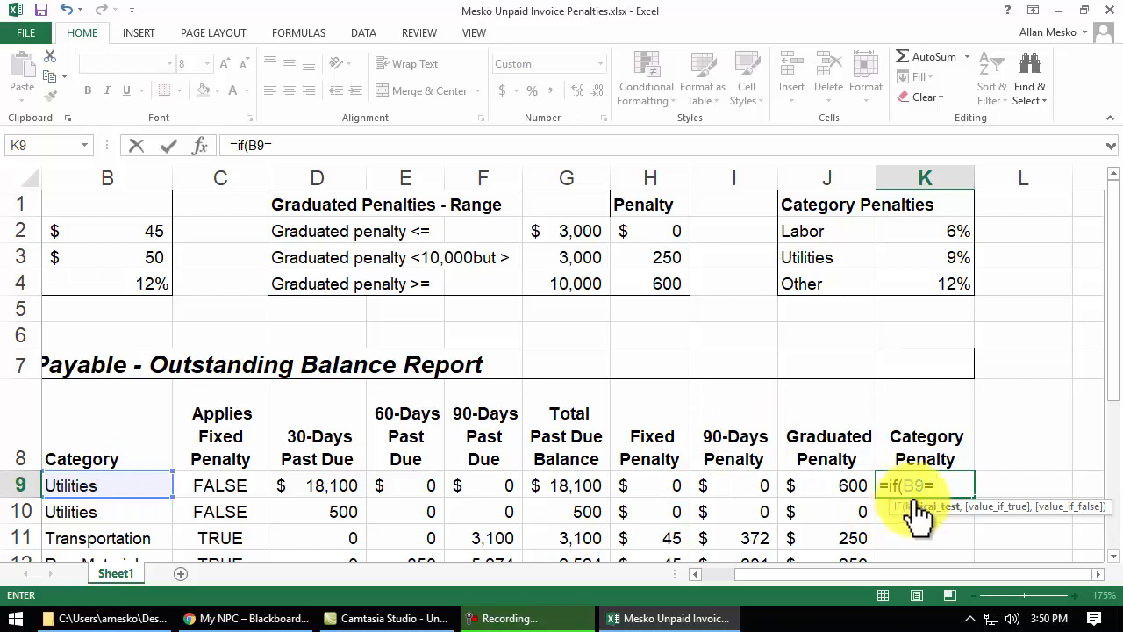
left_click(806, 233)
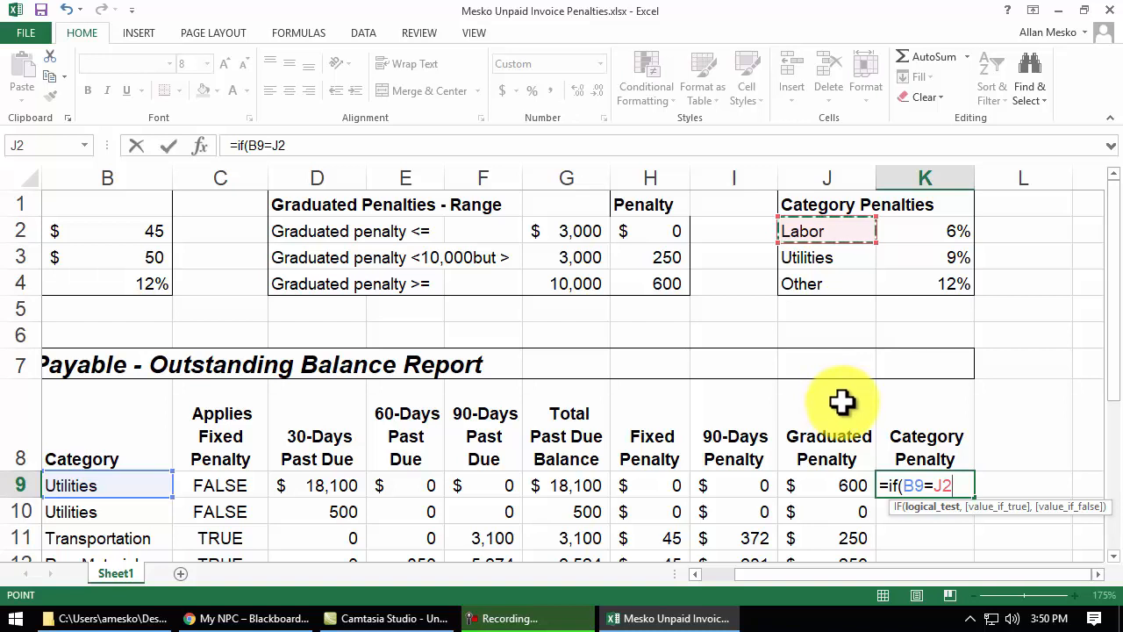
key("F4")
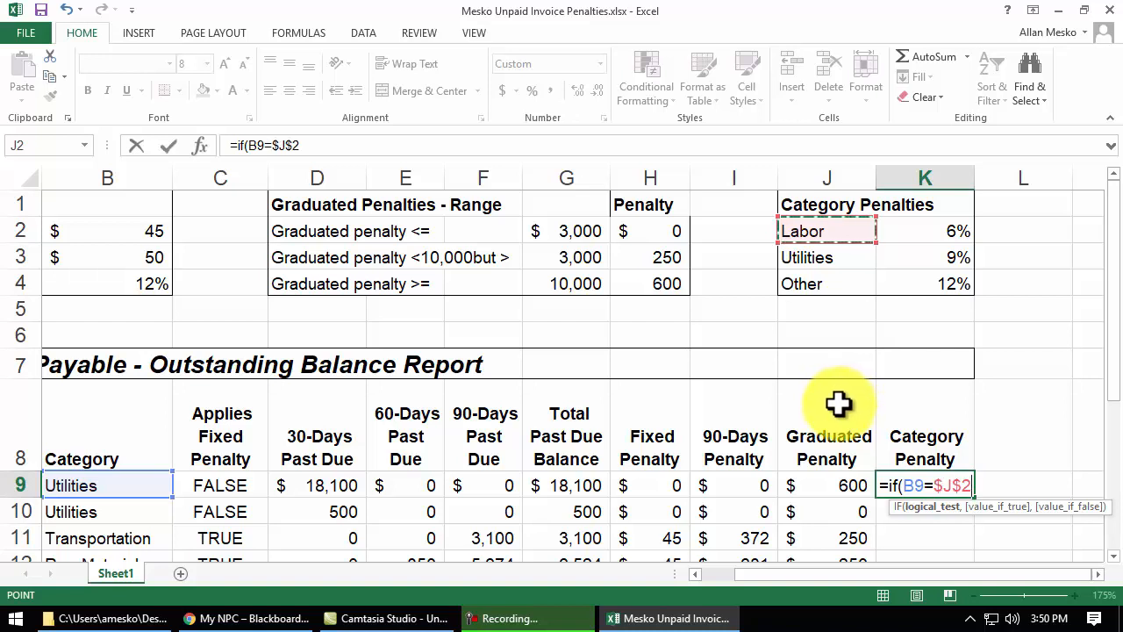
Set the K9 formula's true value to the Labor rate times the total past due balance, $K$2*G9.
type(",")
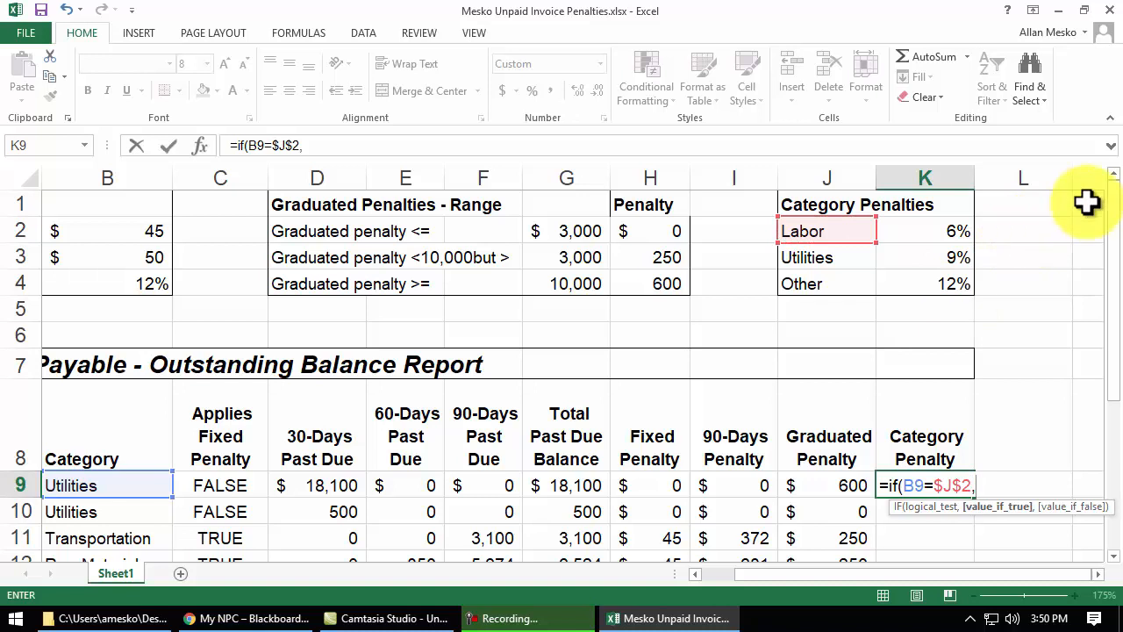
left_click(932, 235)
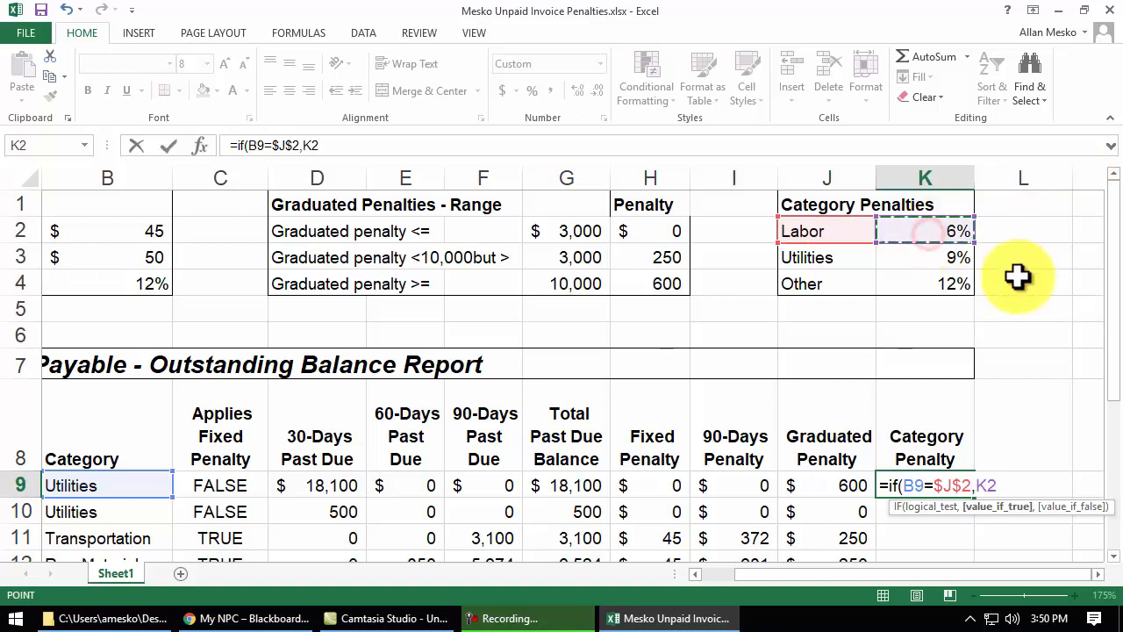
key("F4")
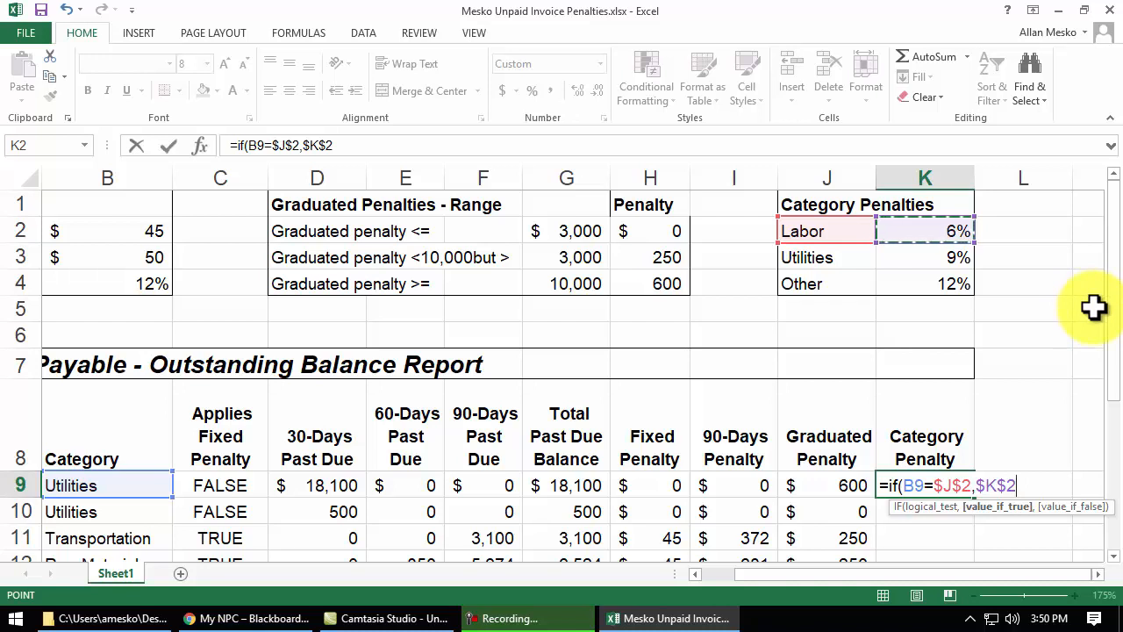
type("*")
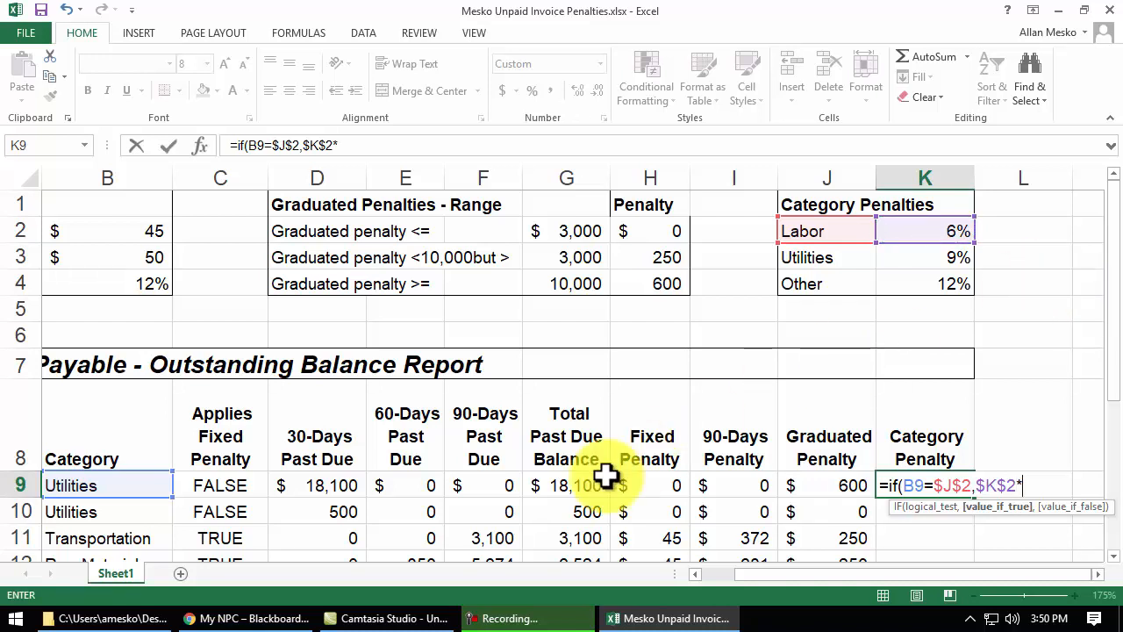
left_click(564, 485)
left_click(1097, 574)
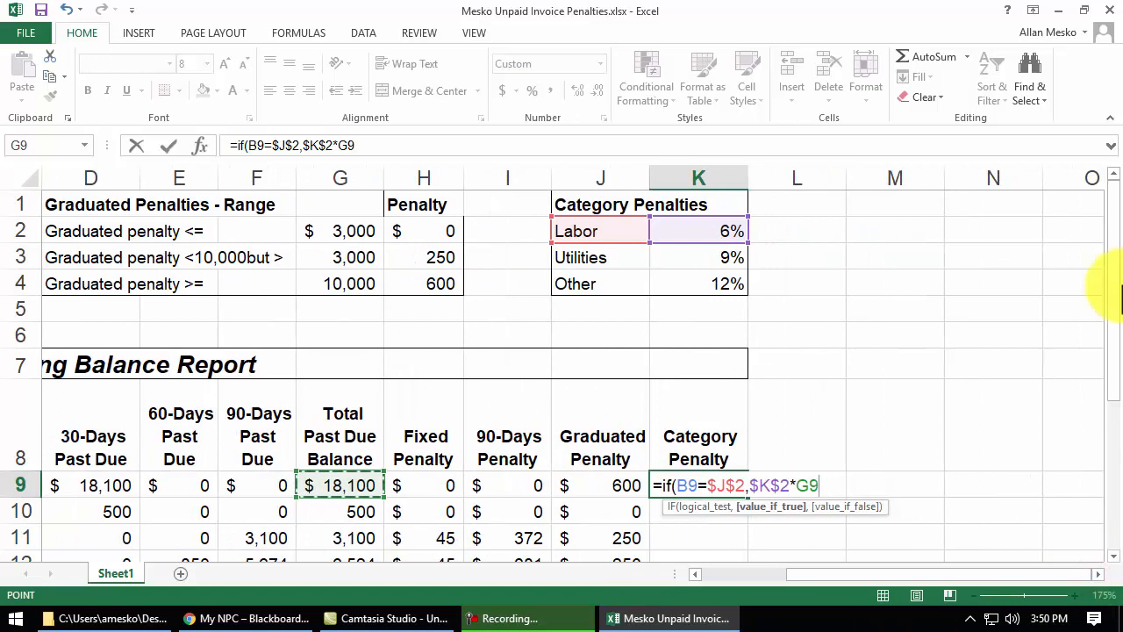
Nest a second IF as the K9 formula's false value, testing B9=$J$3 and returning $K$3*G9 if true.
type(",")
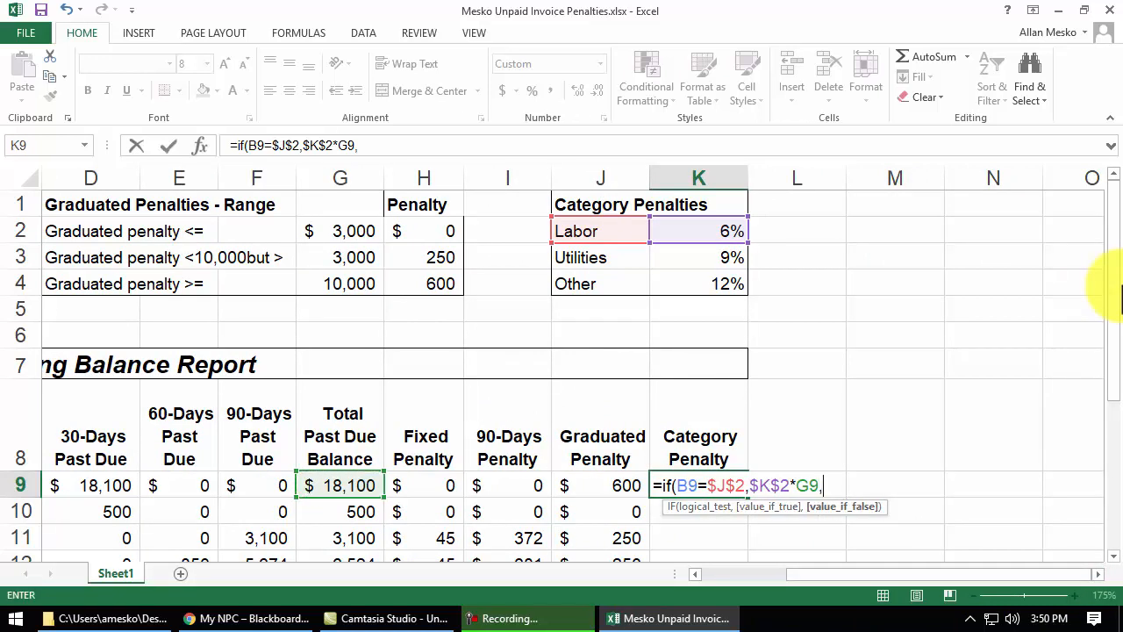
type("if(")
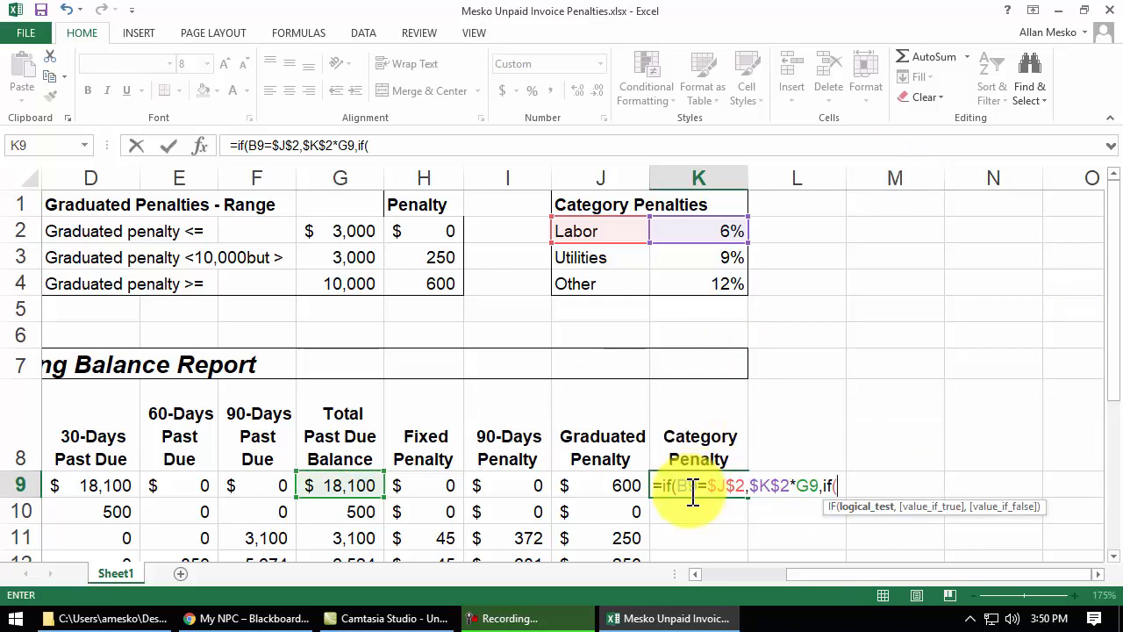
type("b9")
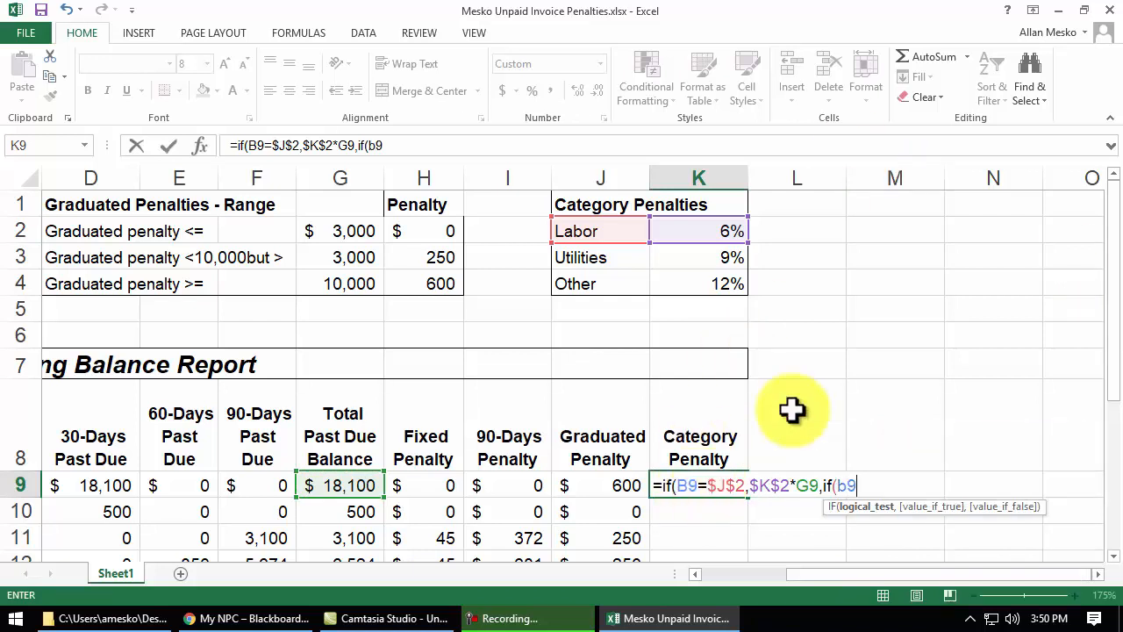
type("=")
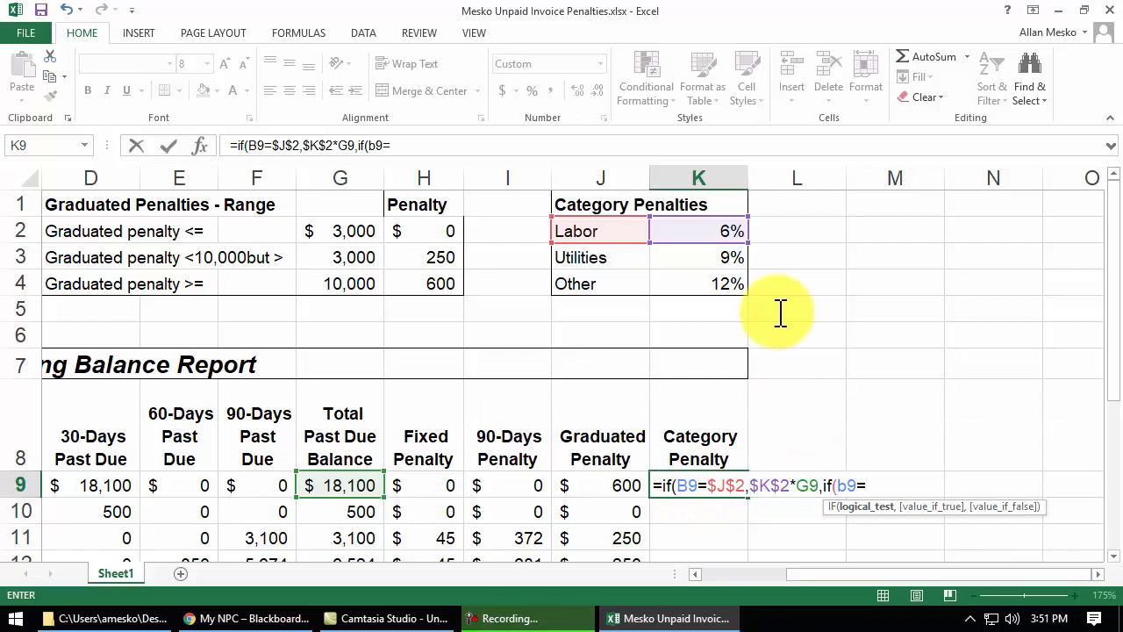
left_click(605, 256)
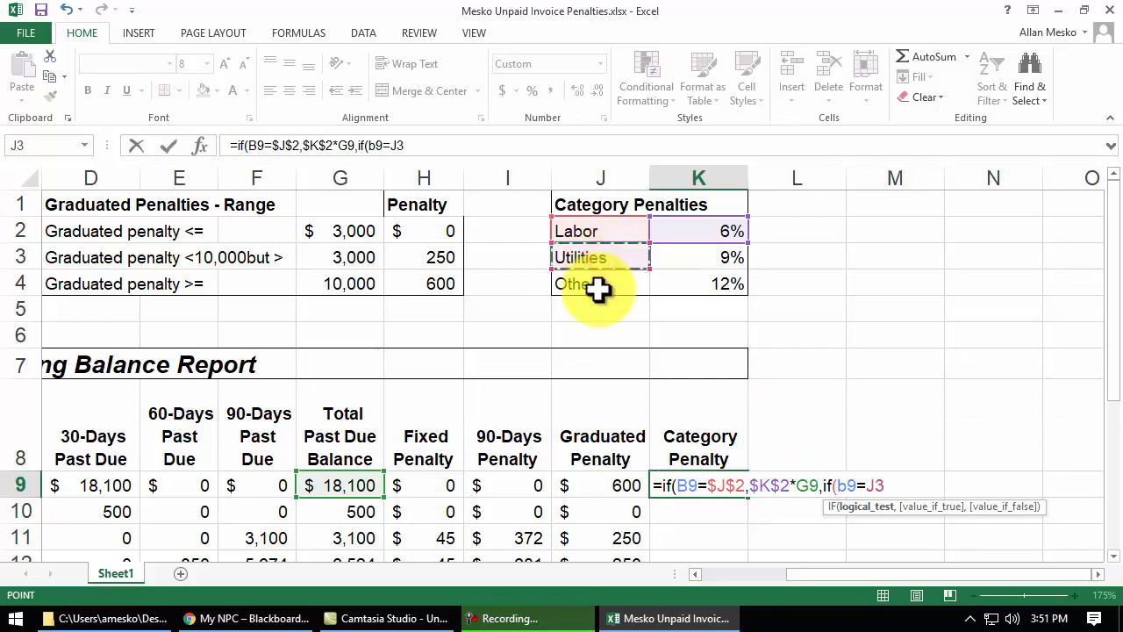
key("F4")
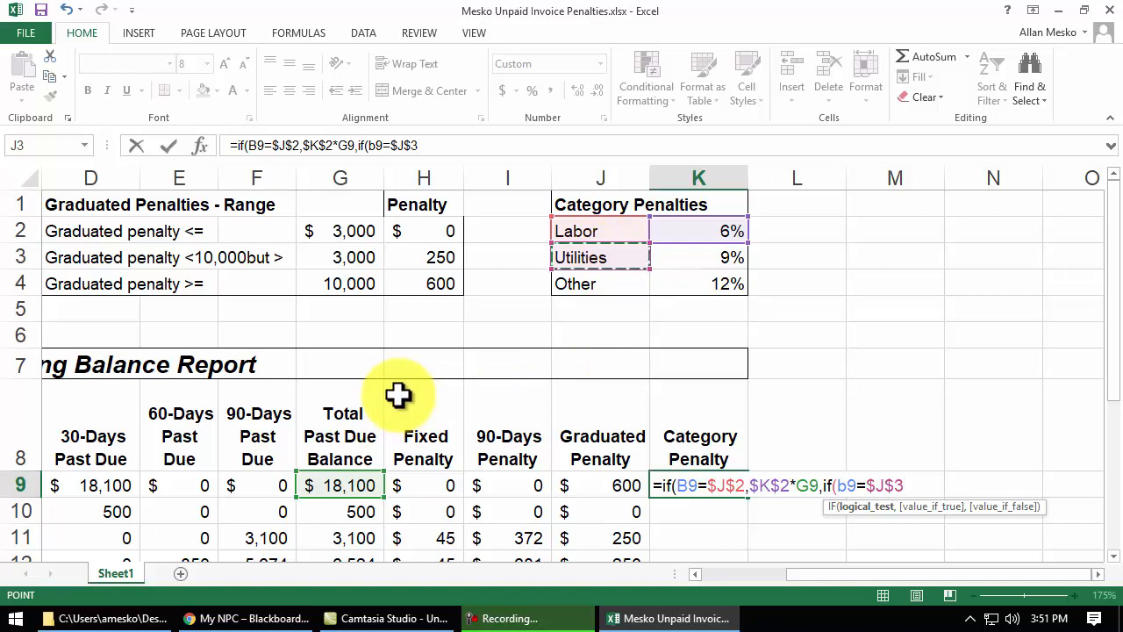
type(",")
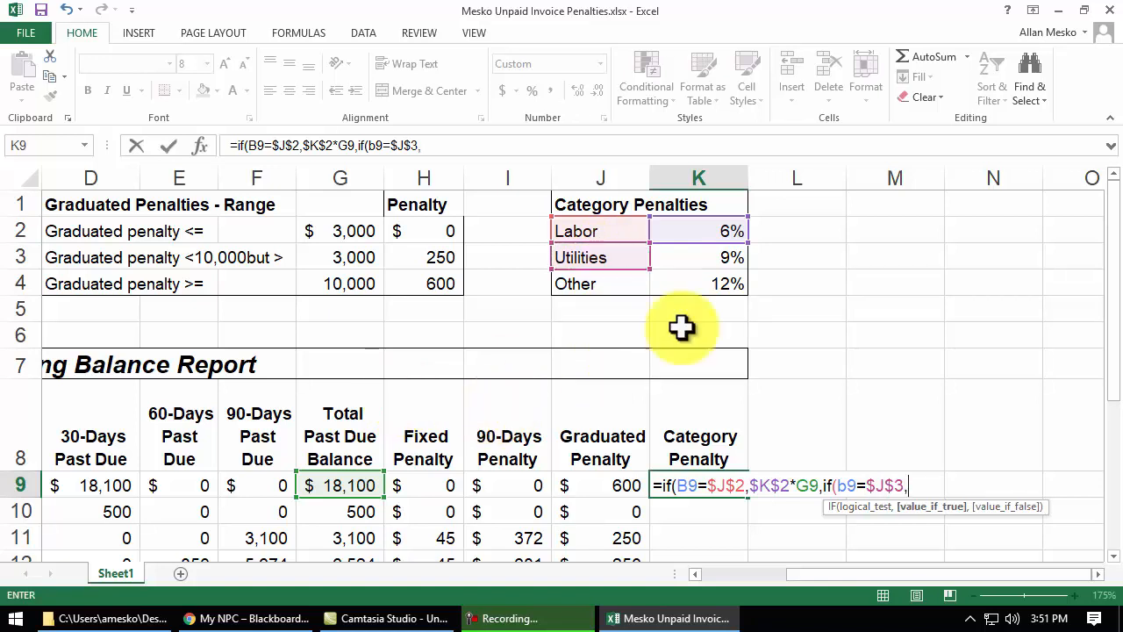
left_click(699, 256)
key("F4")
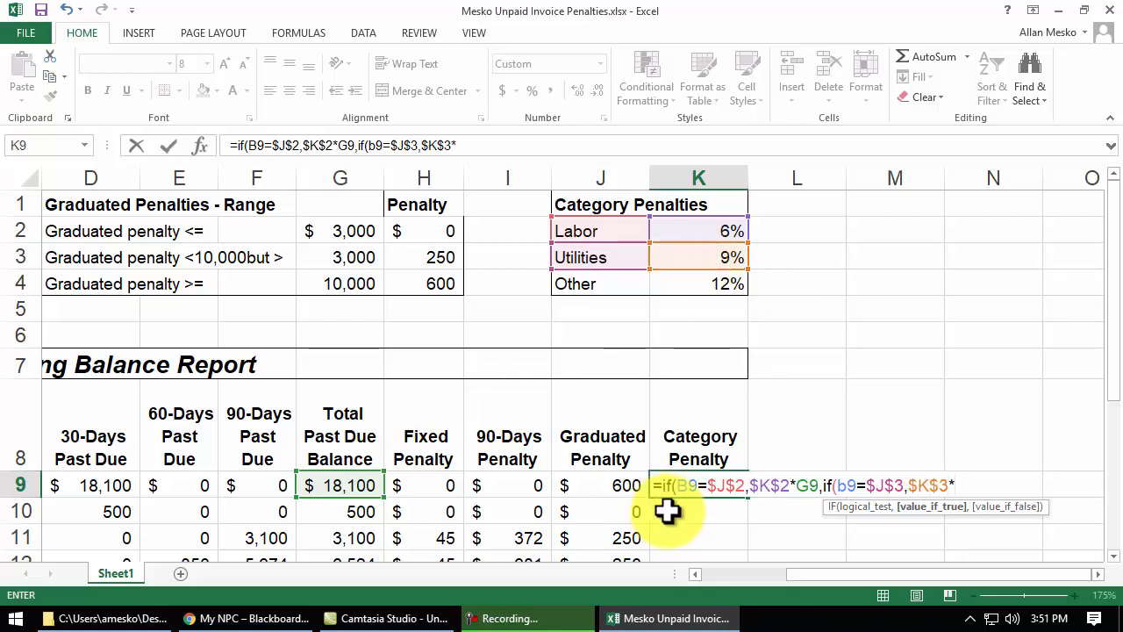
left_click(342, 484)
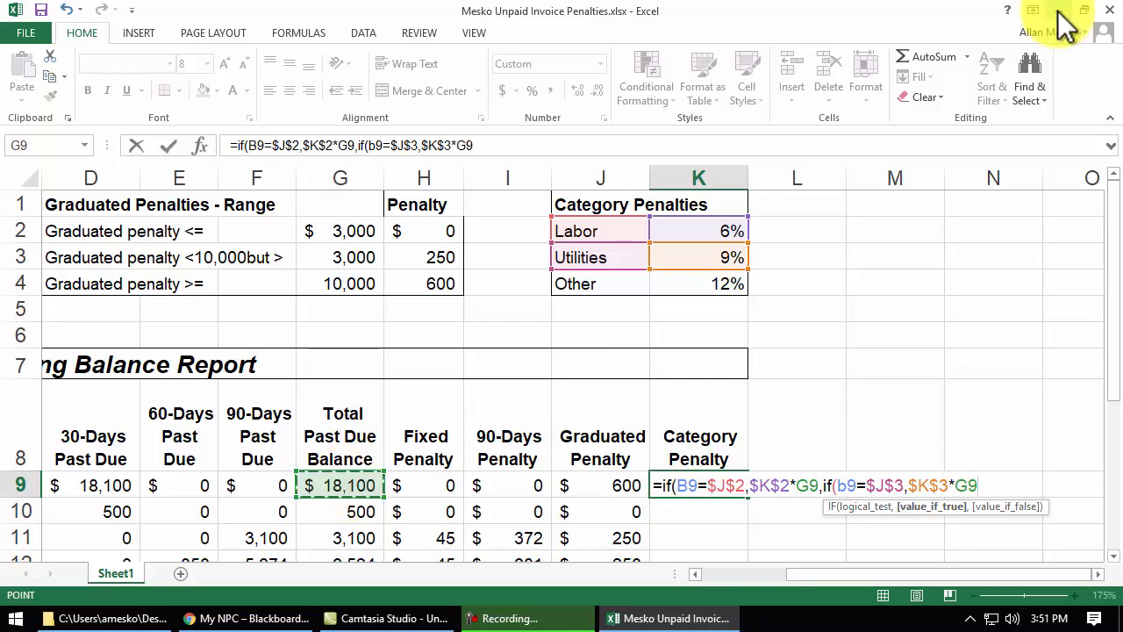
Complete the K9 formula with $K$4*G9 as the nested IF's false value, closing both functions and keeping K9 selected.
type(",")
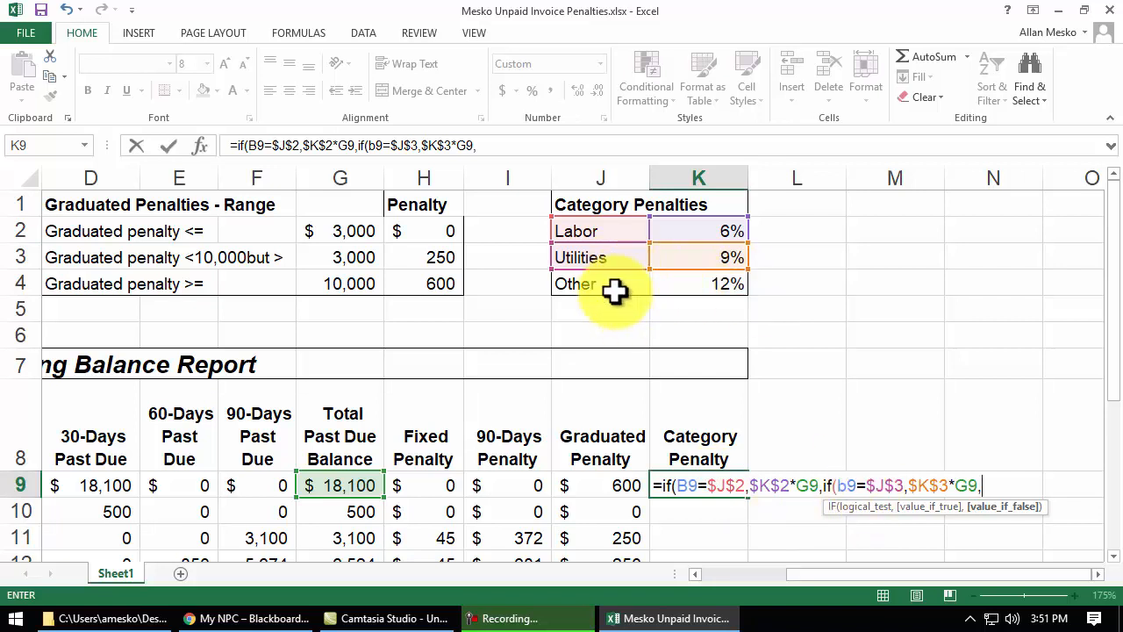
left_click(701, 284)
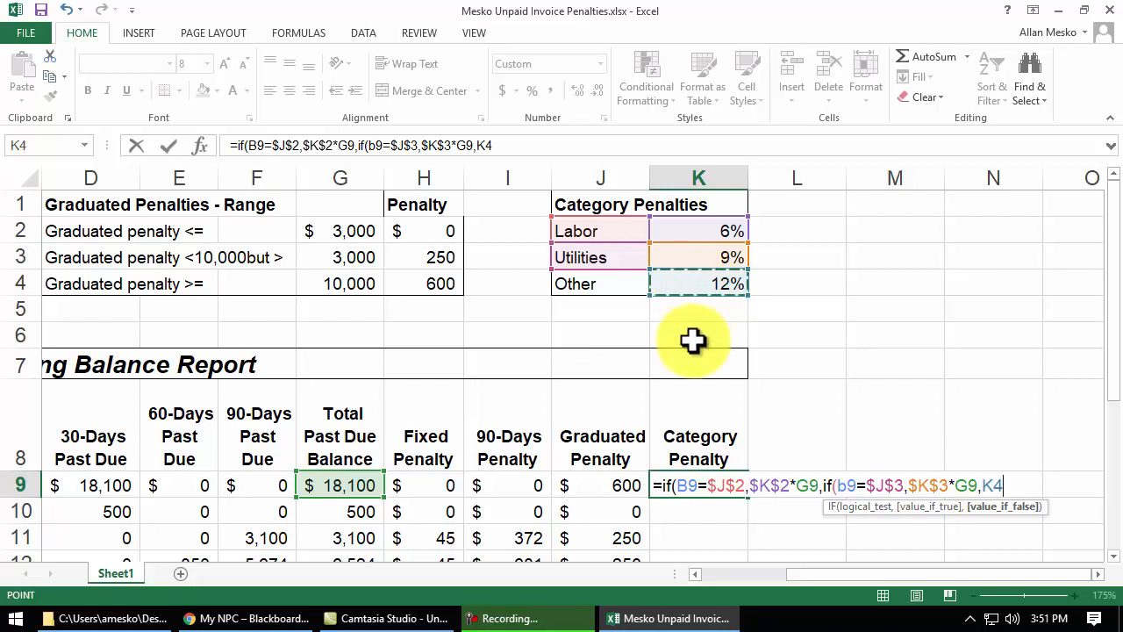
key("F4")
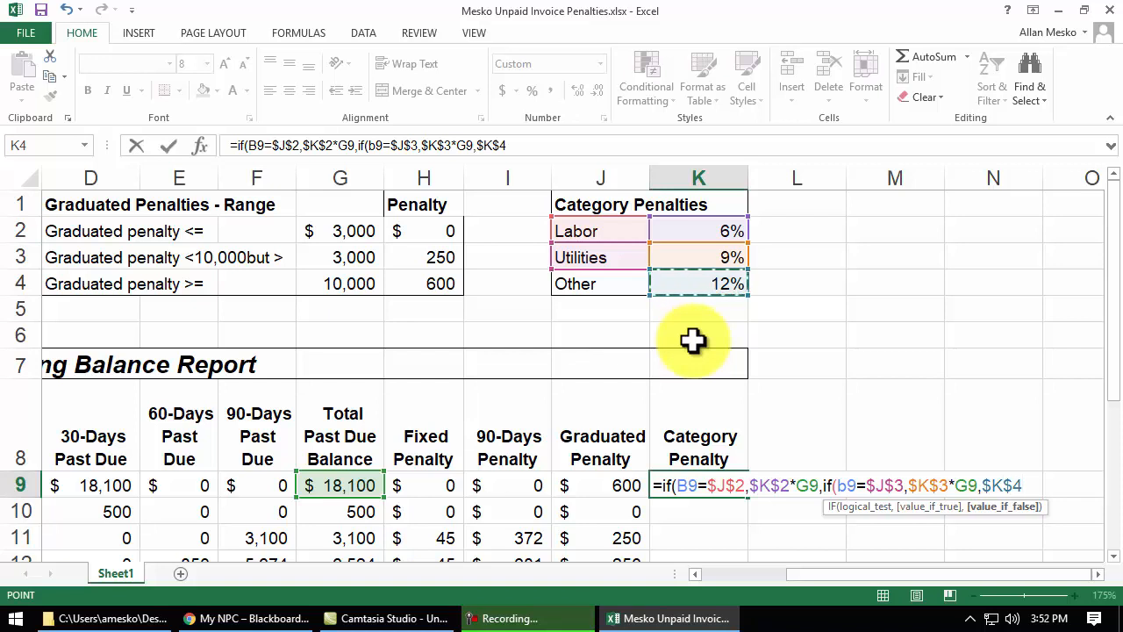
type("*")
left_click(320, 486)
type("))")
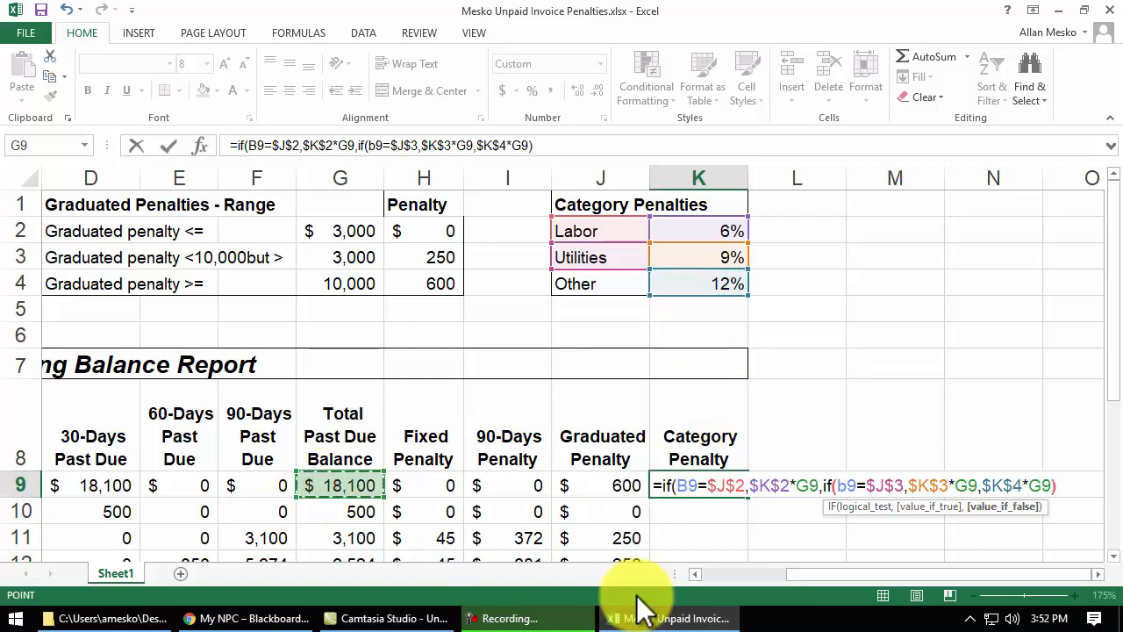
key("ctrl+Return")
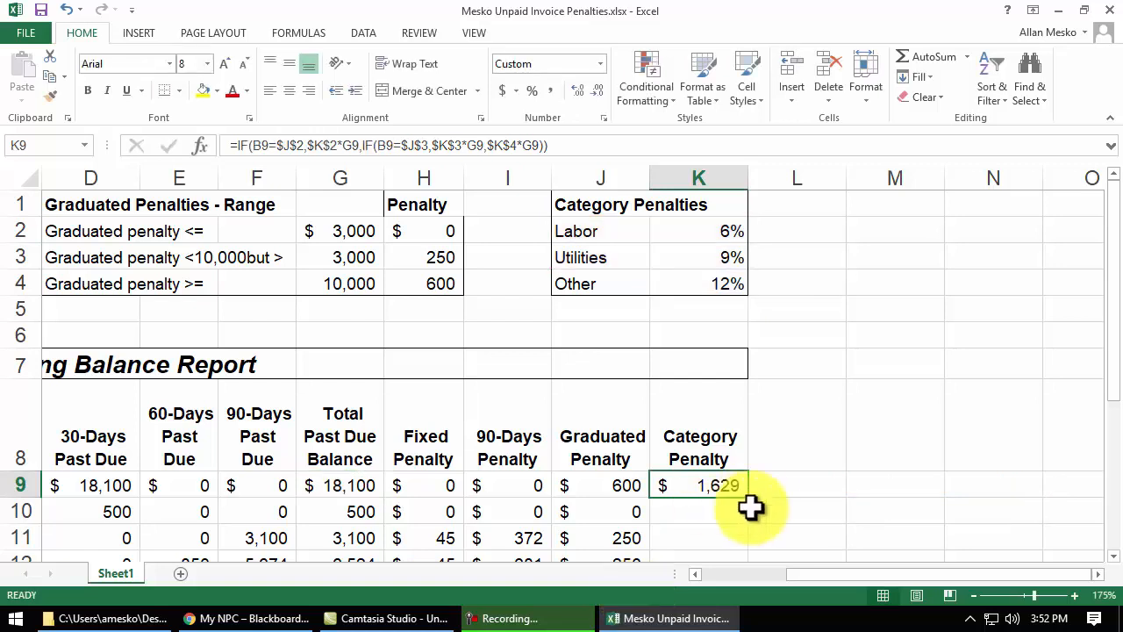
Copy the category penalty formula from K9 down through K16 and check the nested IF formula in K9.
double_click(748, 499)
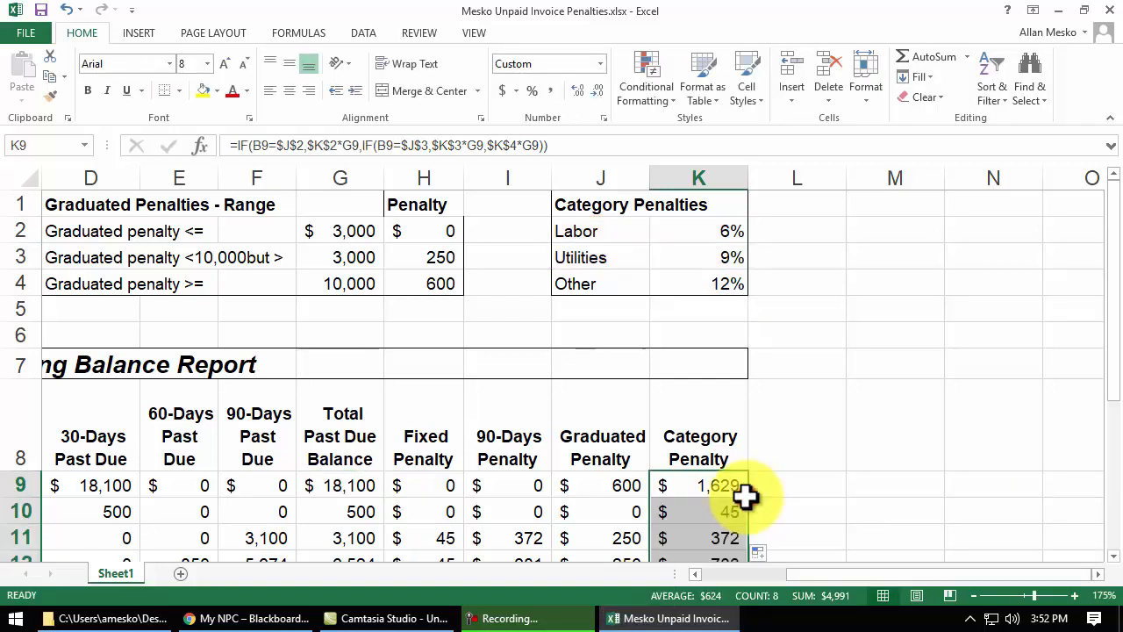
scroll(807, 494, "down", 2)
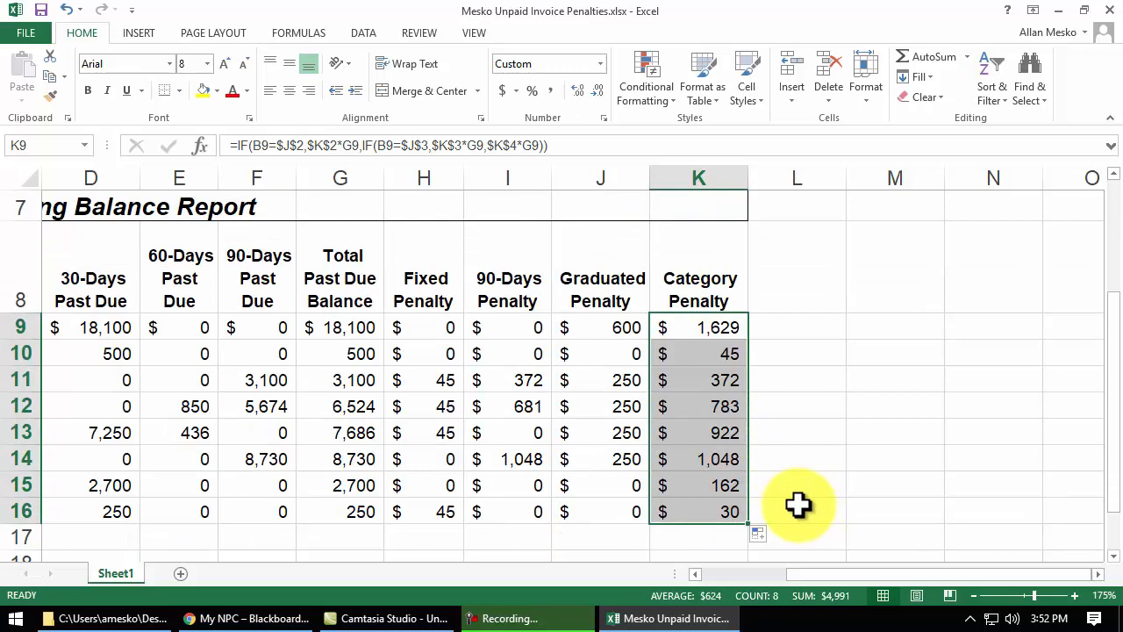
double_click(707, 329)
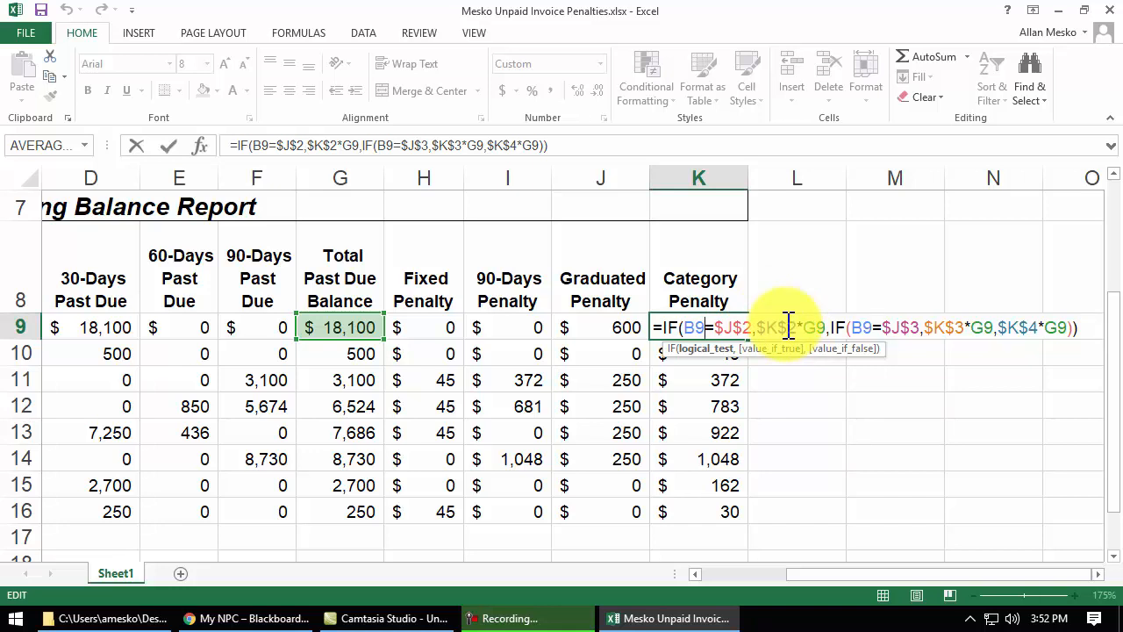
key("ctrl+Return")
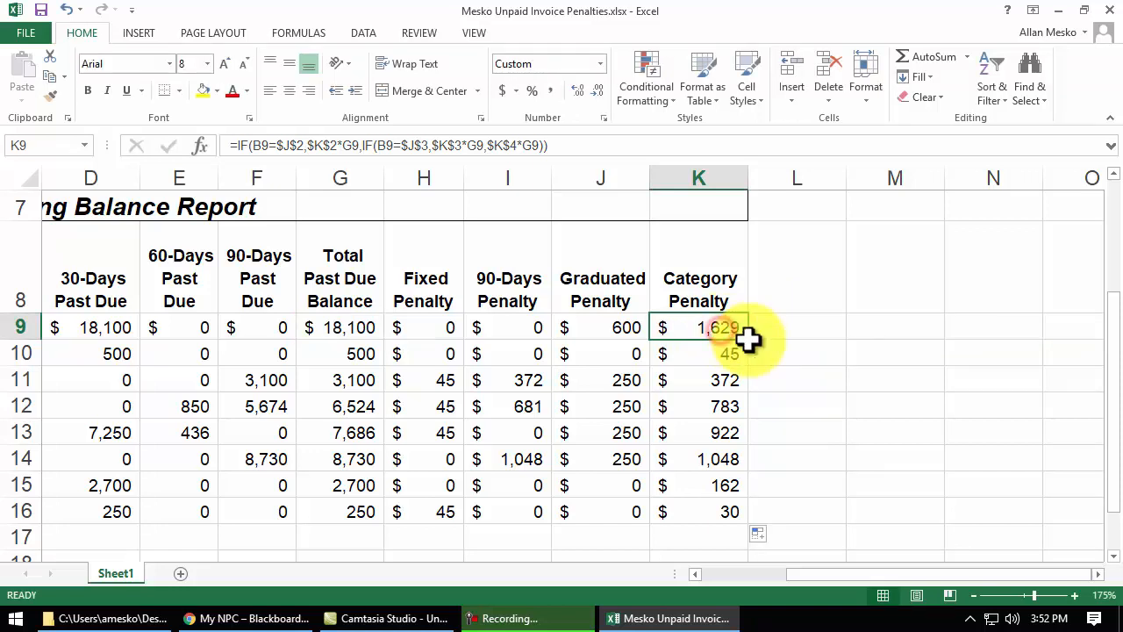
double_click(733, 327)
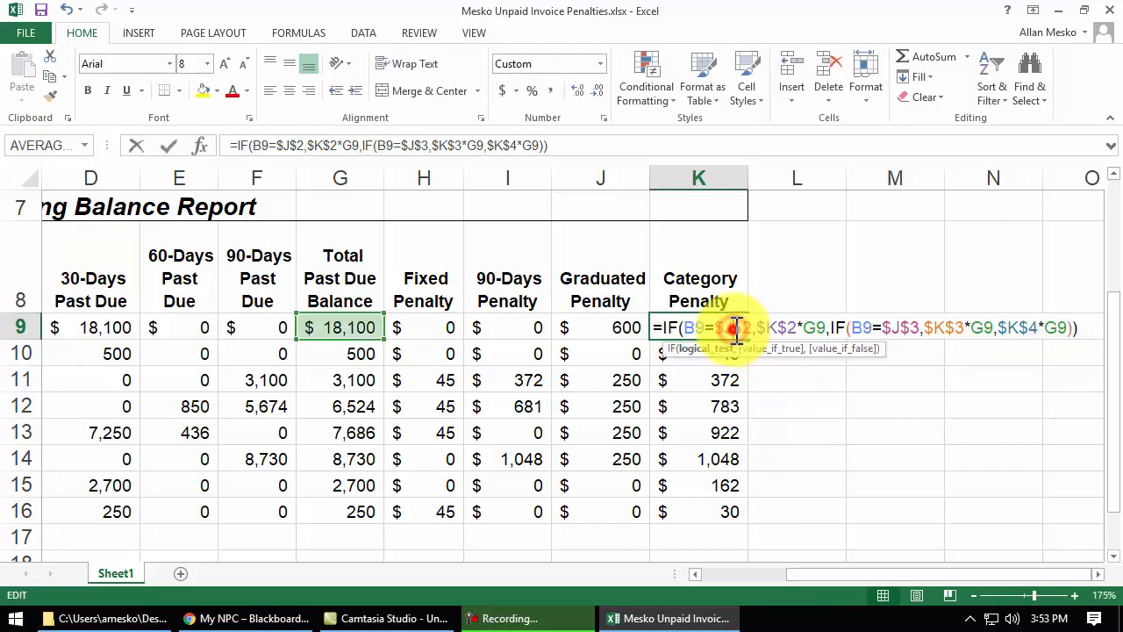
left_click(664, 328)
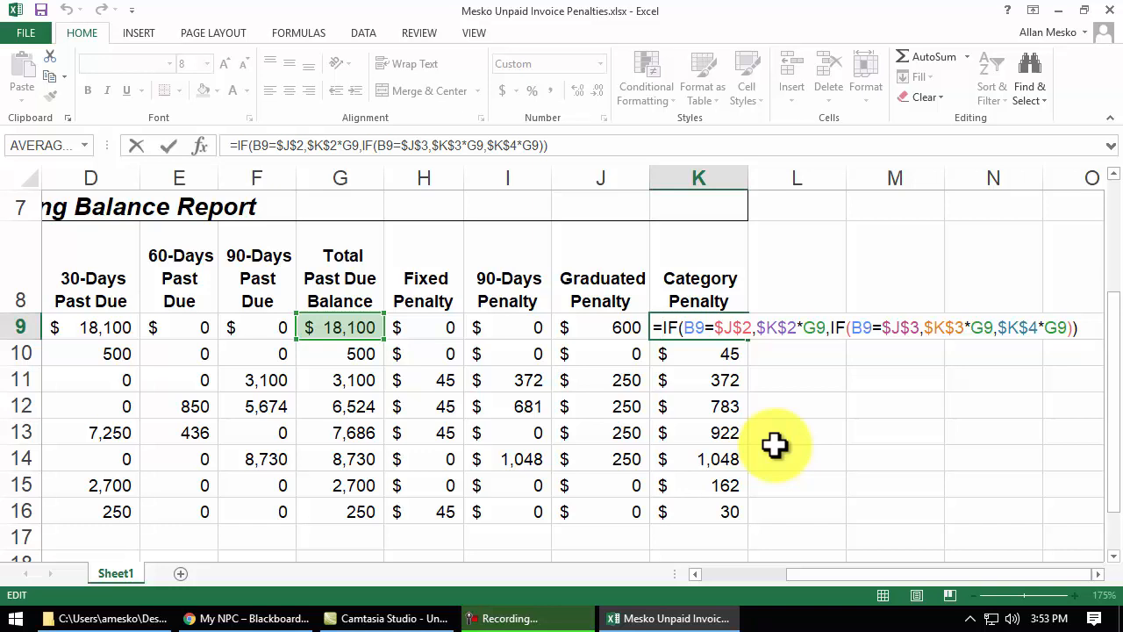
Copy the nested IF formula text from K9 and paste it after an equals sign in L9, keeping its cell references.
key("shift+End")
key("ctrl+c")
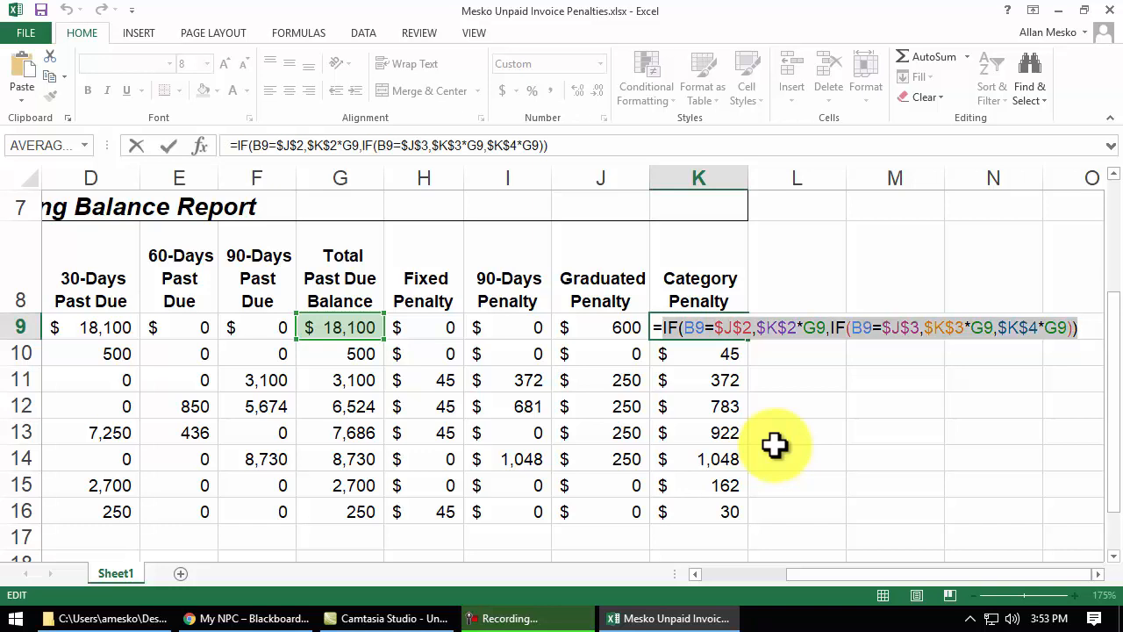
key("Escape")
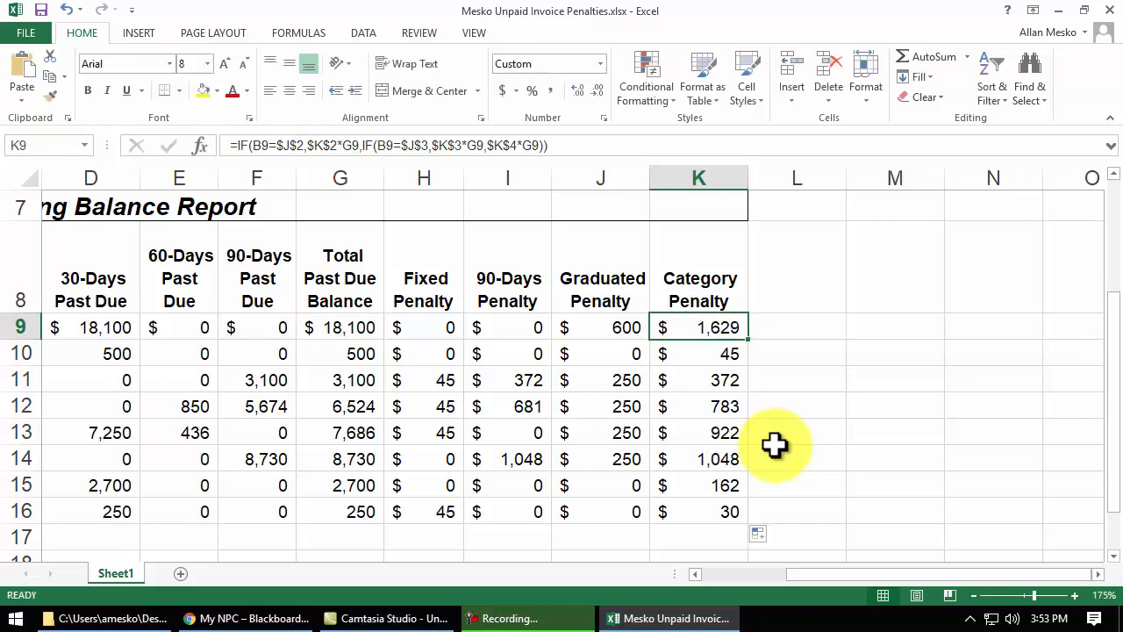
left_click(793, 332)
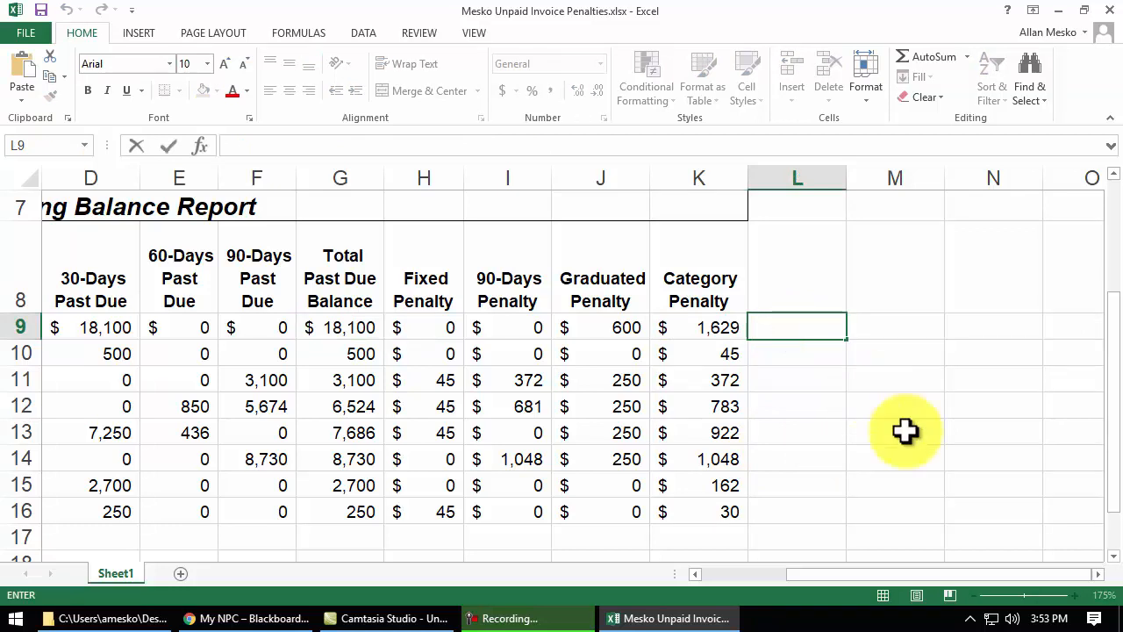
type("=")
key("ctrl+v")
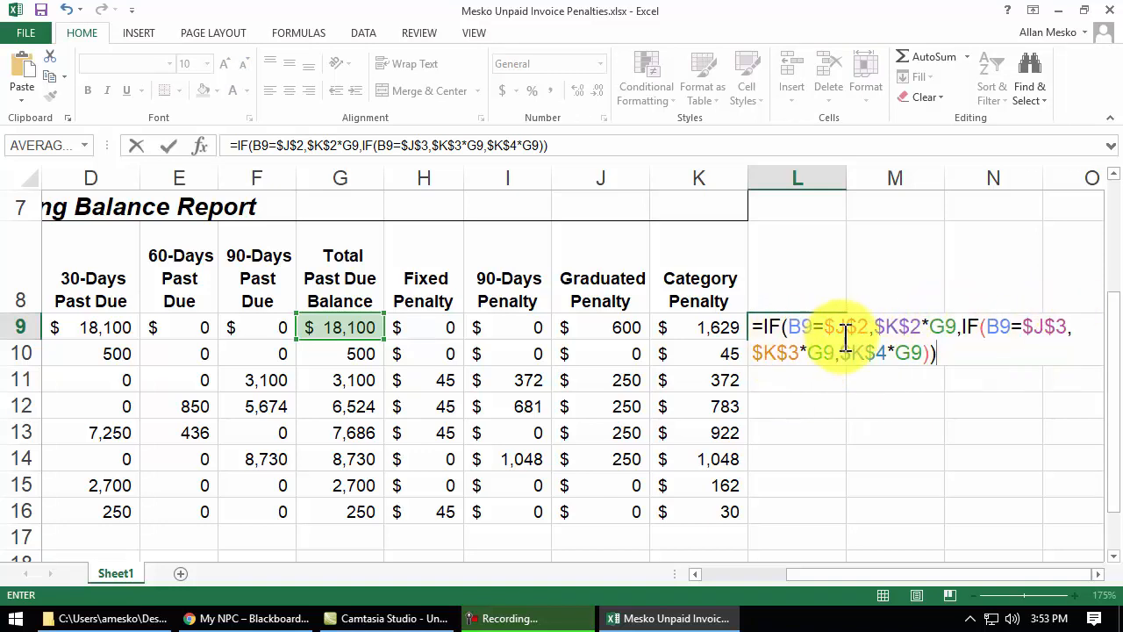
Remove the *G9 multiplier after $K$2 and after $K$3 in the L9 formula.
scroll(605, 235, "up", 2)
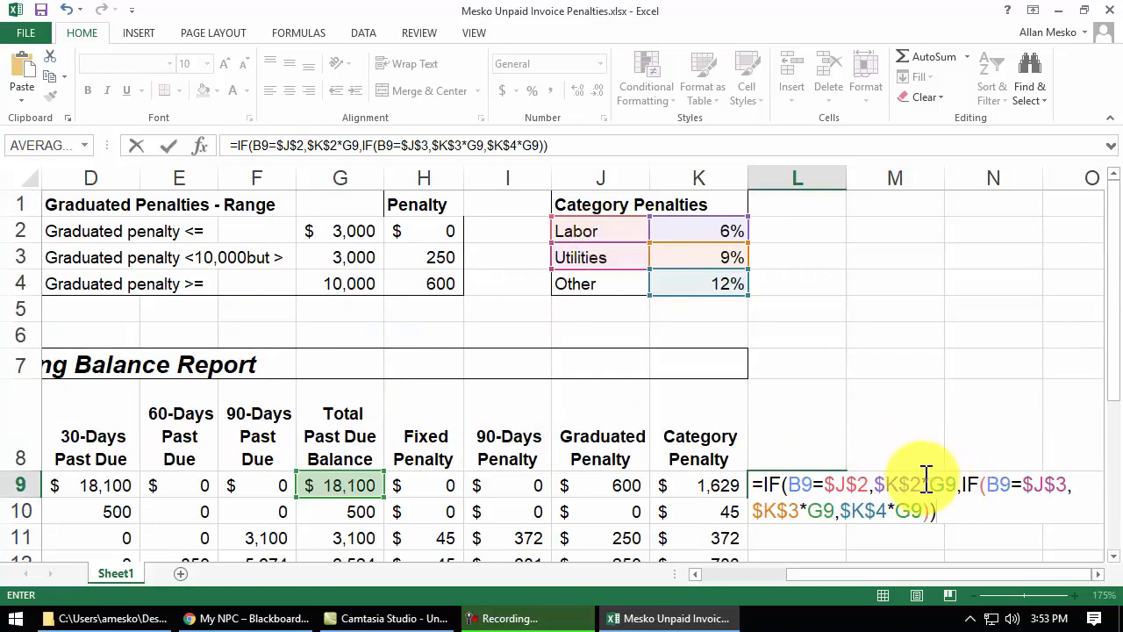
left_click_drag(923, 485, 956, 485)
key("Delete")
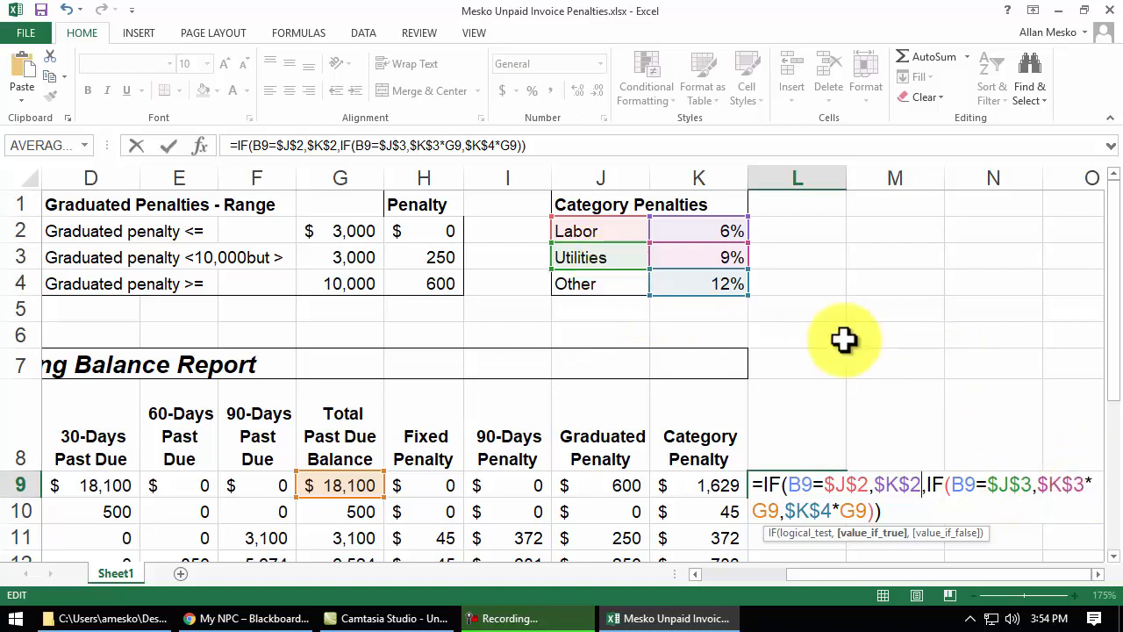
left_click(1087, 482)
key("Delete")
key("Delete")
key("Delete")
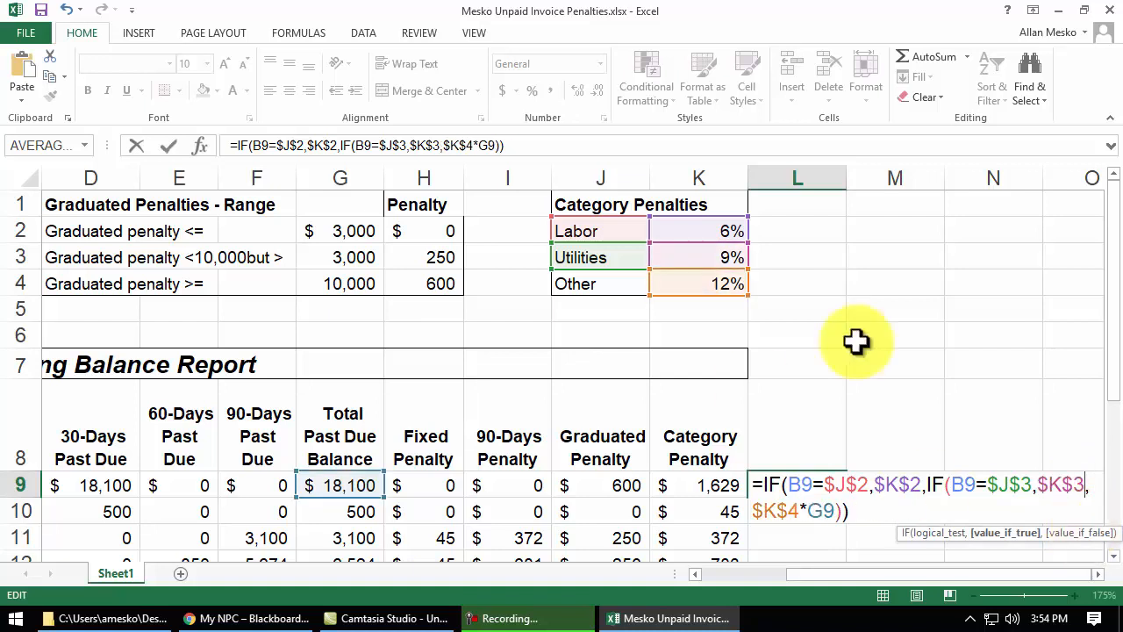
Remove the *G9 multiplier after $K$4 and enter the L9 formula as =IF(B9=$J$2,$K$2,IF(B9=$J$3,$K$3,$K$4)).
left_click(1098, 575)
left_click(1098, 574)
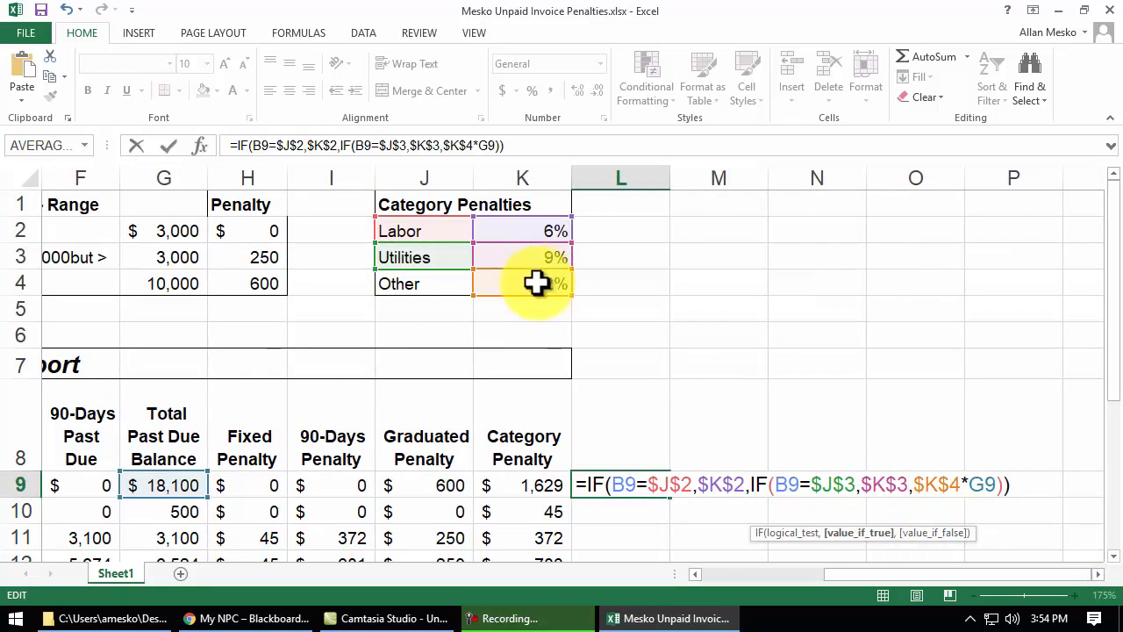
left_click(965, 486)
key("Delete")
key("Delete")
key("Delete")
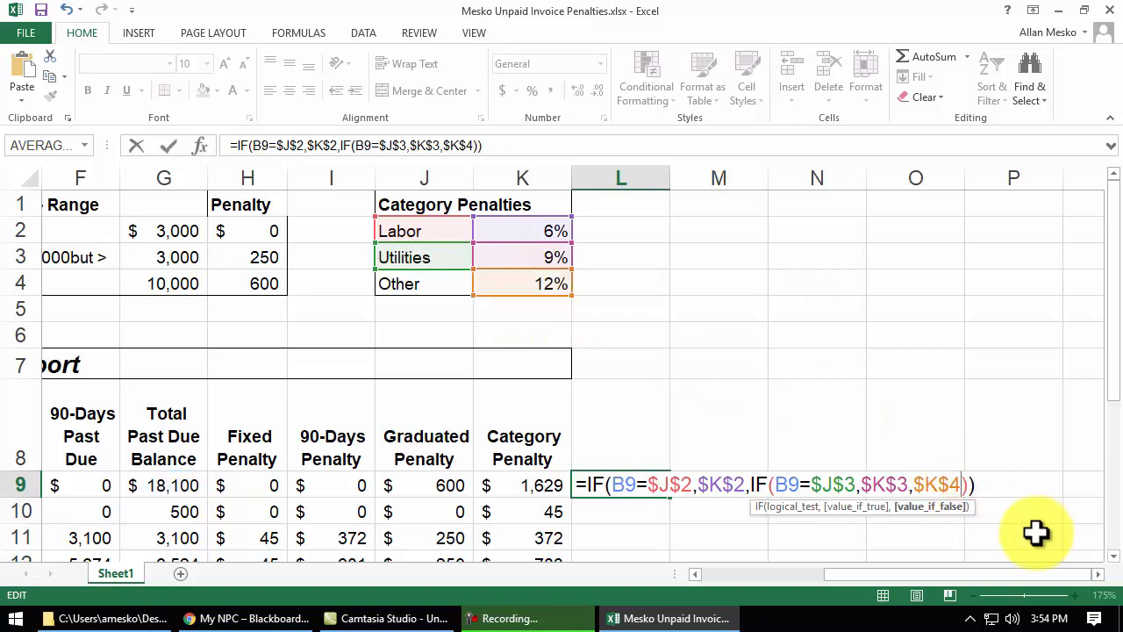
scroll(1043, 533, "down", 1)
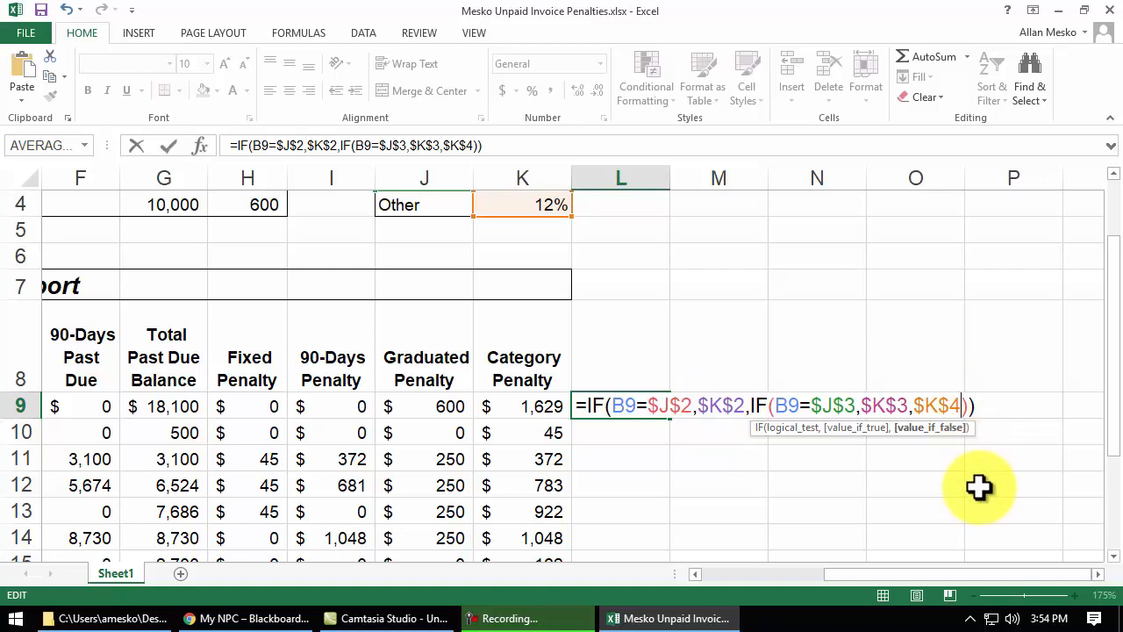
key("Return")
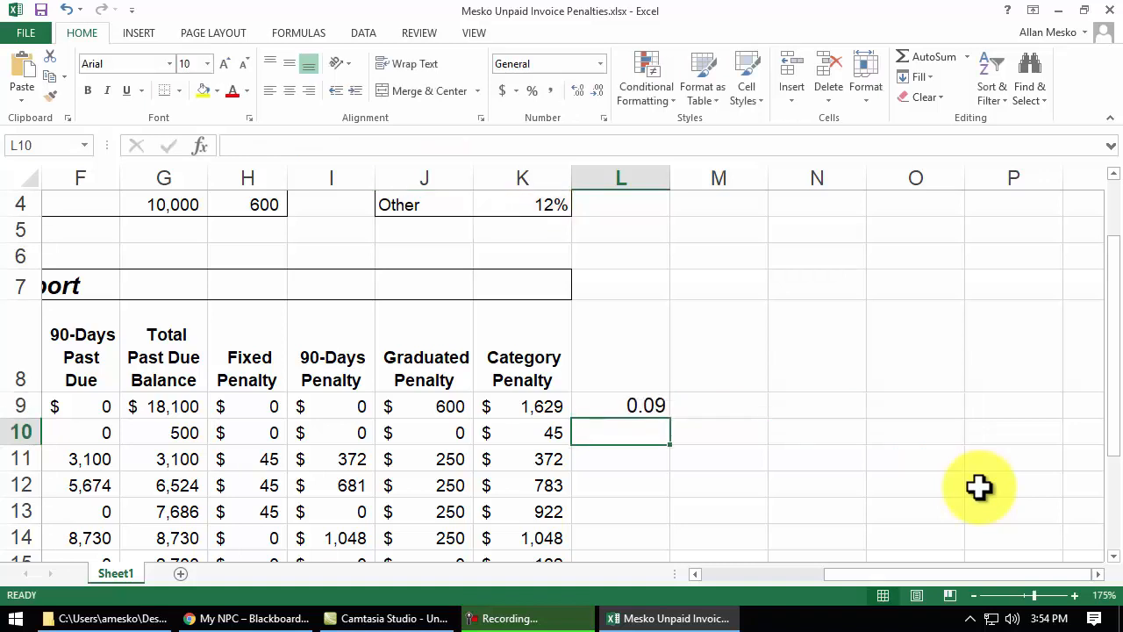
Copy the rate-only nested IF formula from L9 down through L16.
left_click(647, 406)
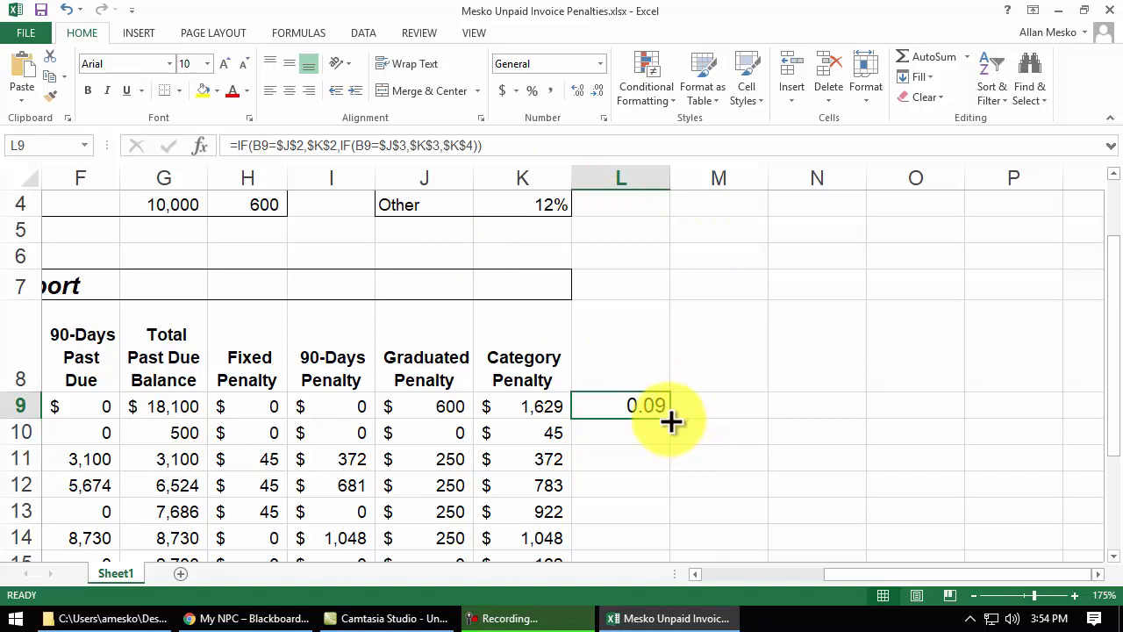
double_click(669, 421)
scroll(832, 459, "down", 2)
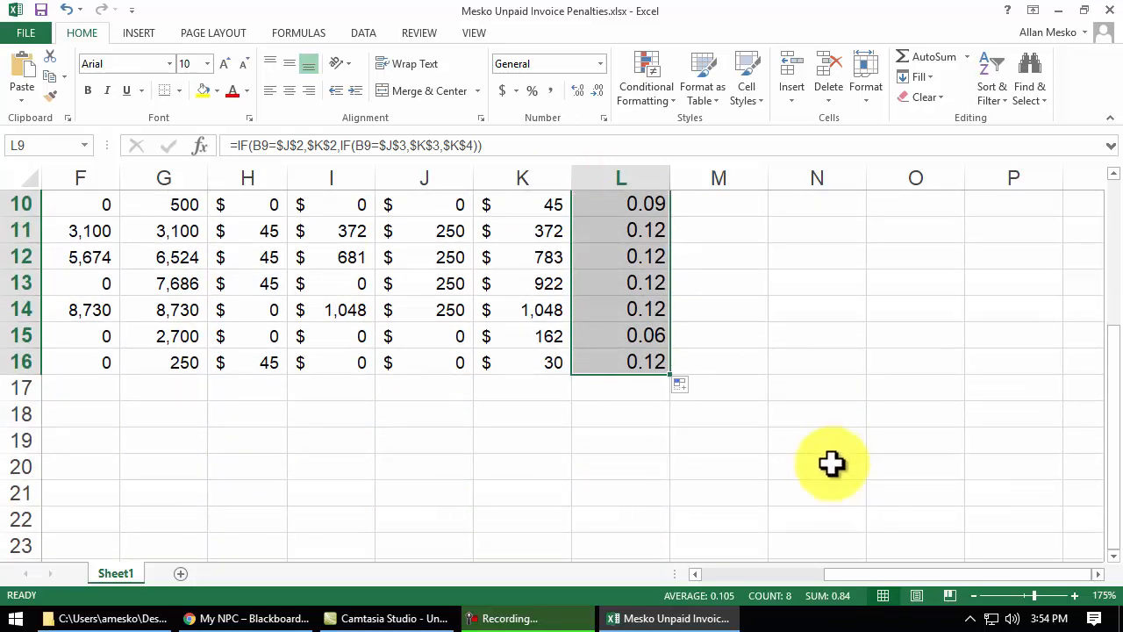
scroll(831, 463, "up", 1)
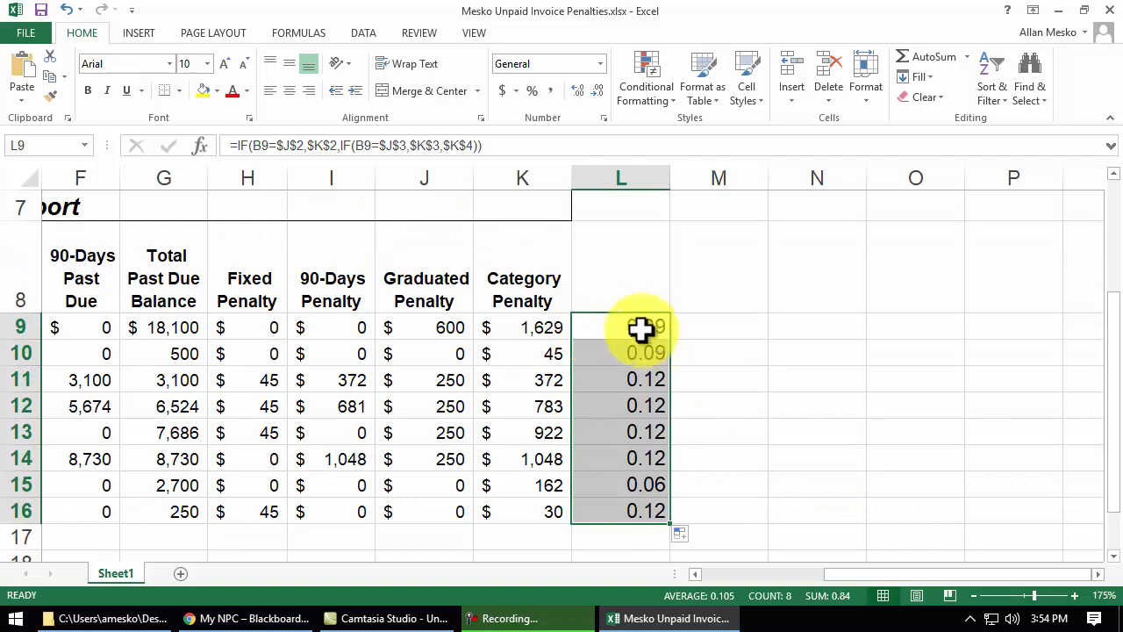
Multiply the whole nested IF in L9 by the total past due balance by appending *G9 after the closing parentheses.
left_click(631, 326)
double_click(631, 326)
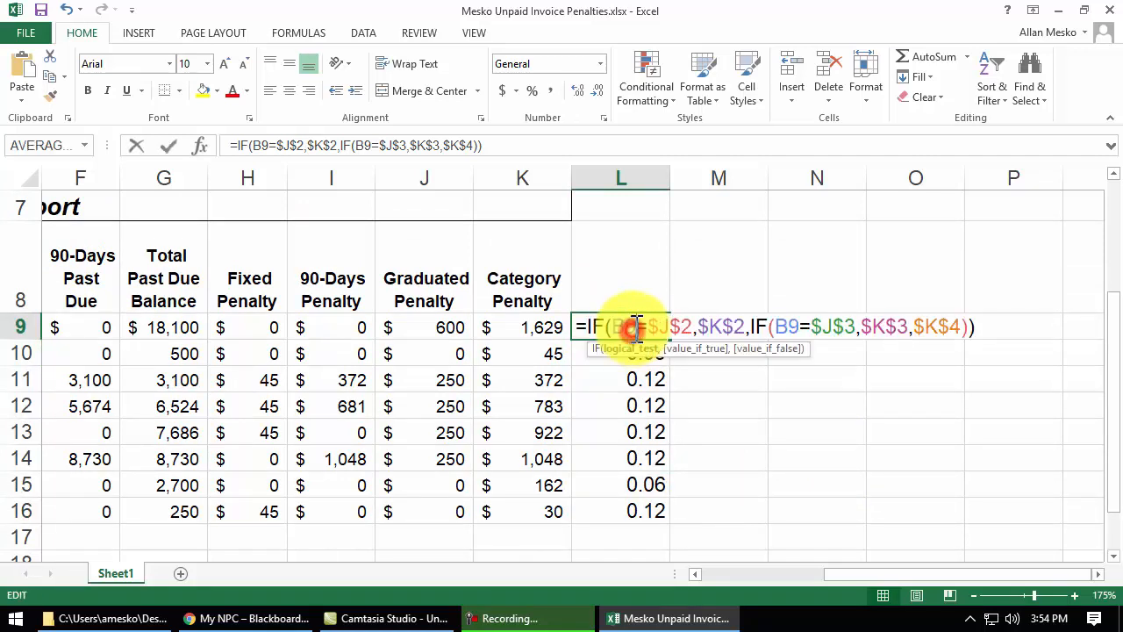
left_click(985, 328)
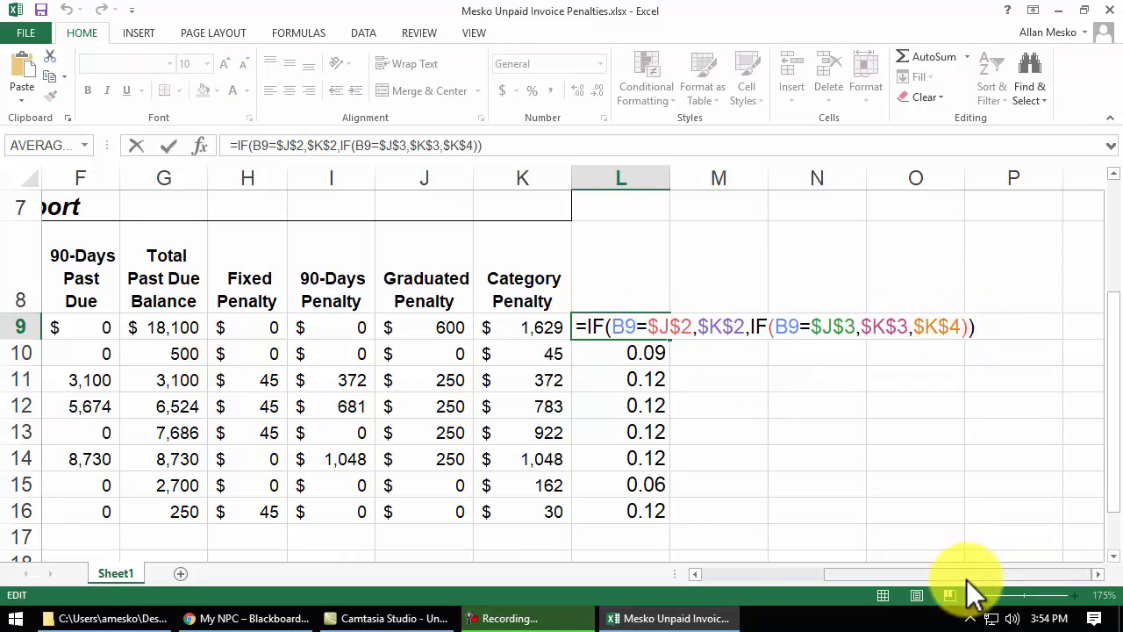
type("g9")
key("Return")
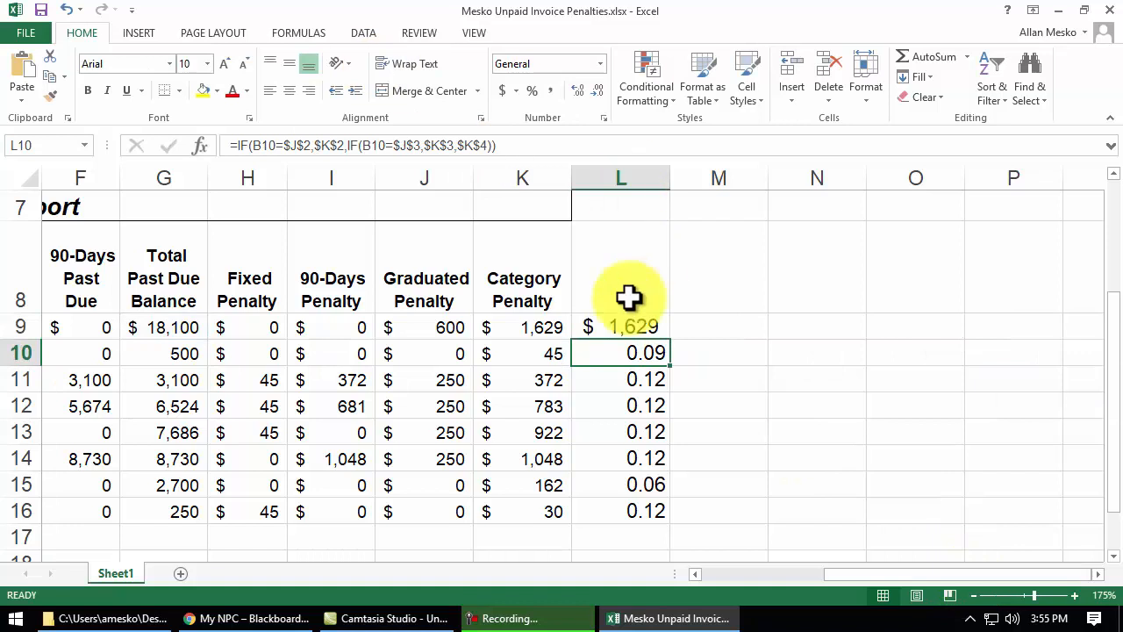
Copy the L9 formula with the *G9 multiplier down through L16.
left_click(622, 325)
double_click(667, 340)
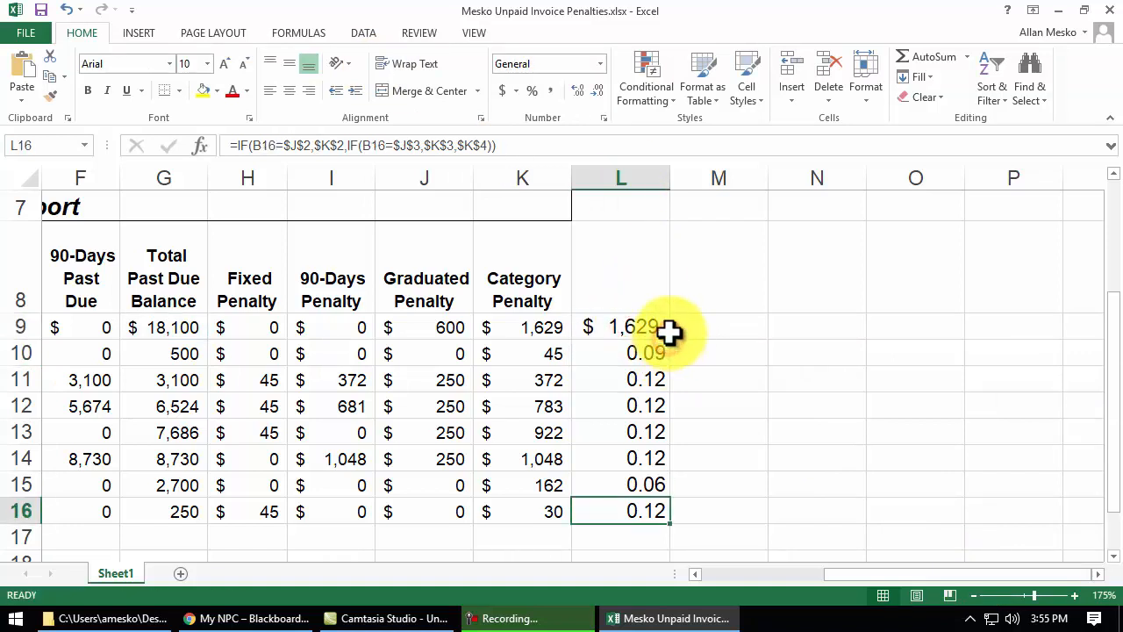
left_click(667, 332)
double_click(669, 341)
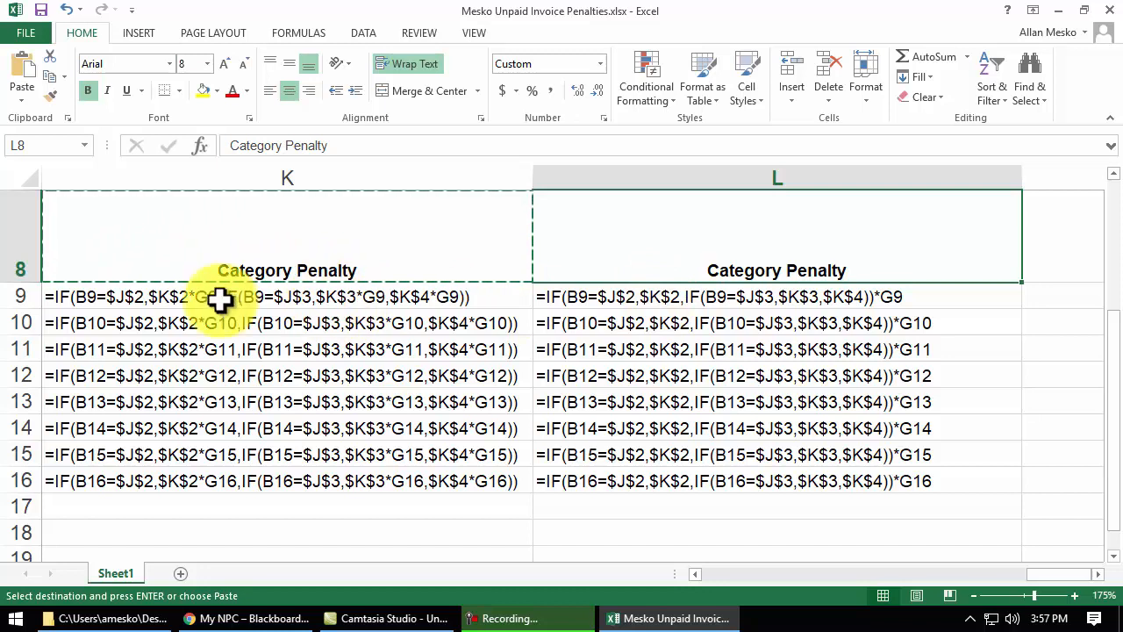
Compare the nested IF formulas in K9 and L9, highlighting the single *G9 multiplier at the end of L9.
double_click(172, 300)
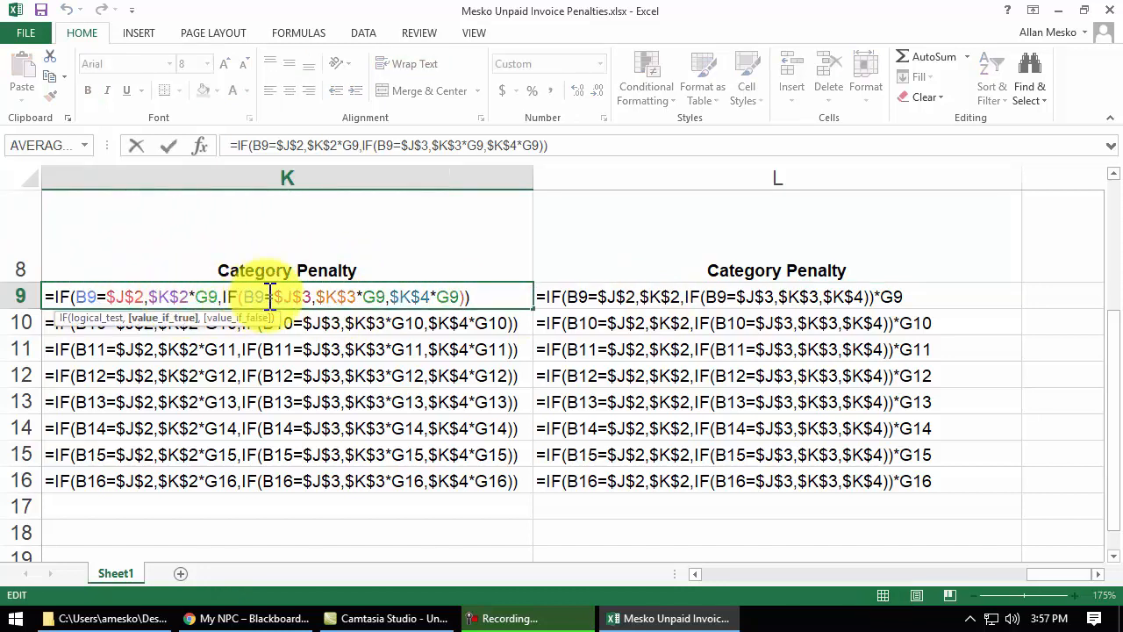
left_click(421, 297)
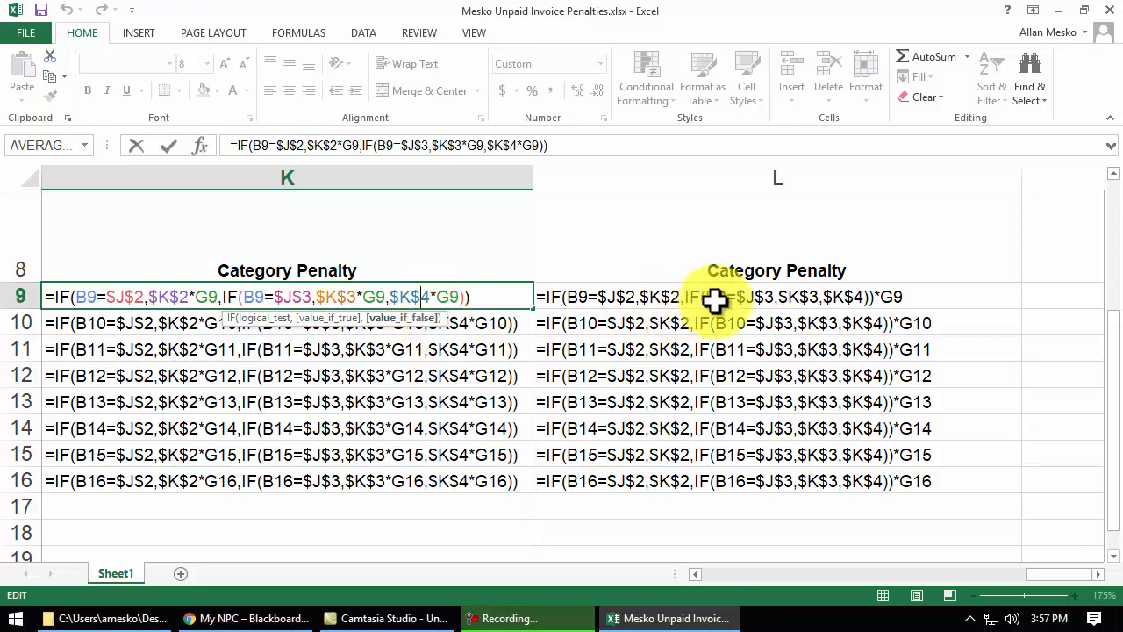
key("Escape")
double_click(653, 298)
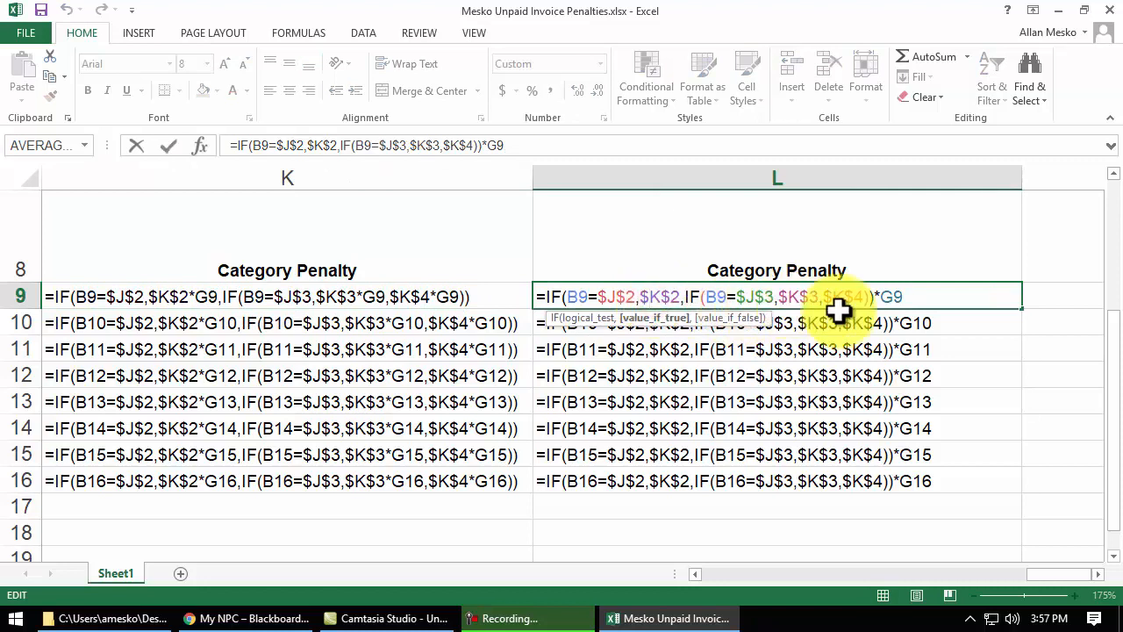
key("Escape")
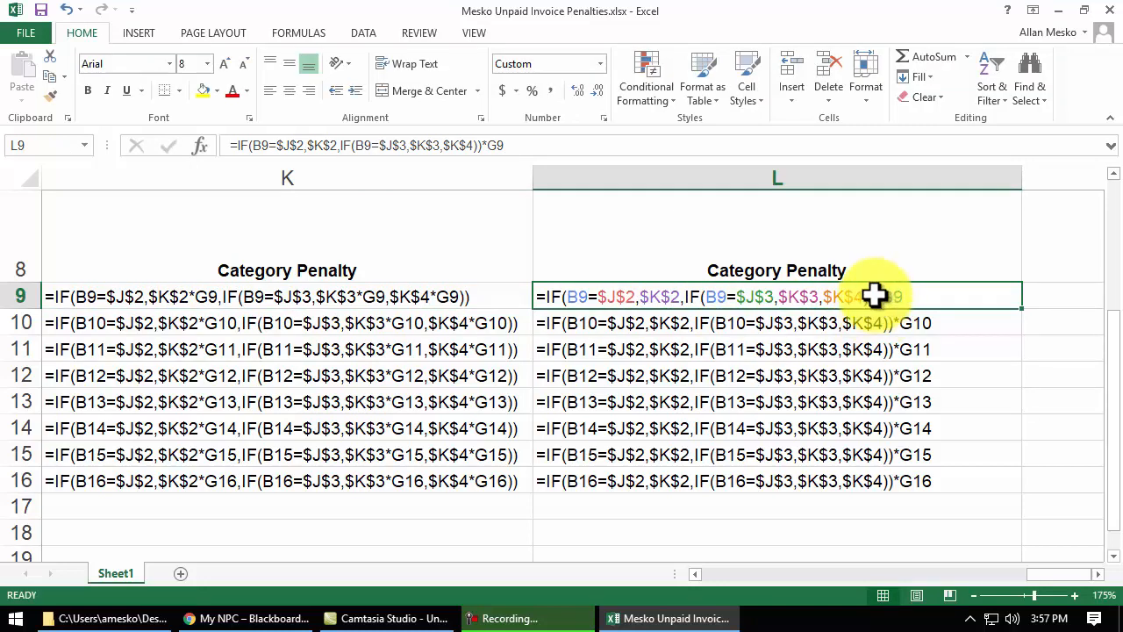
double_click(875, 296)
left_click_drag(875, 296, 940, 296)
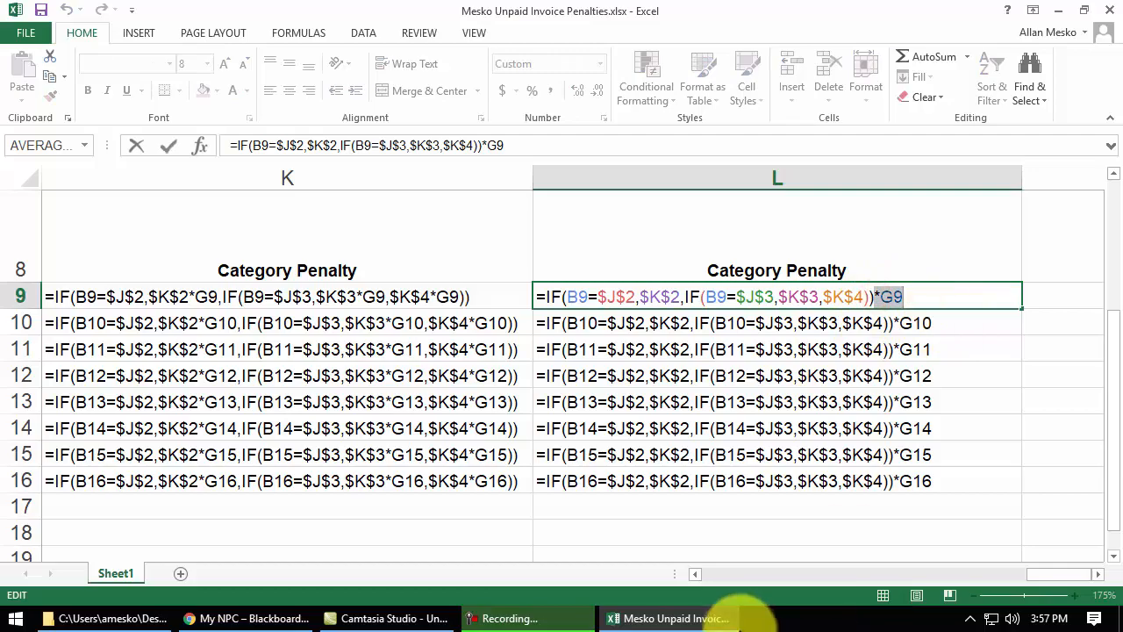